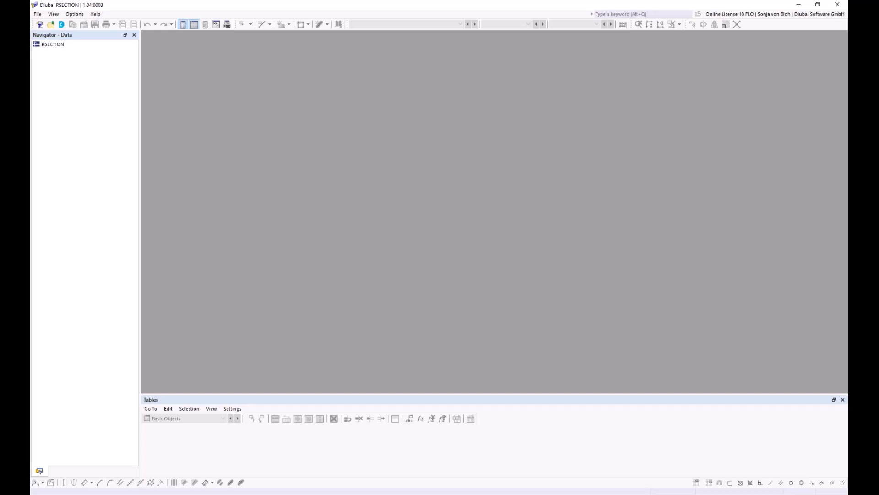
Step: Import the DXF file Z-Pfette.dxf from the Webinar Stahlbemessung folder
left_click(38, 15)
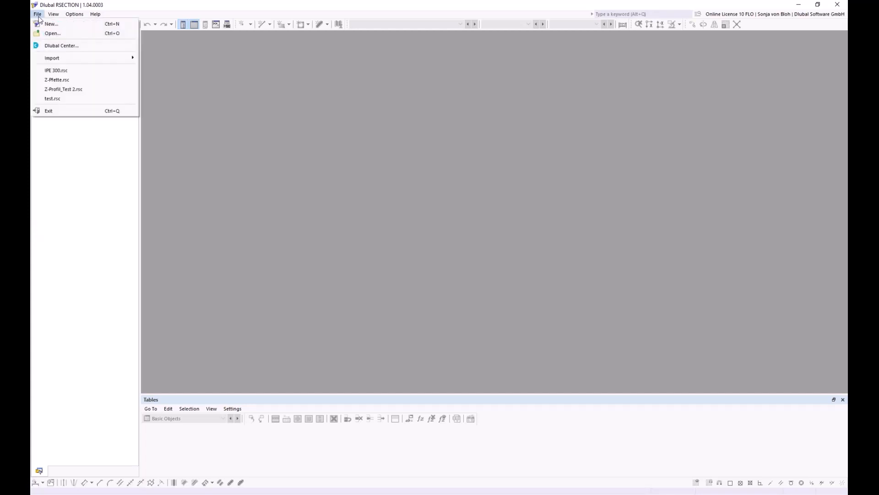
mouse_move(54, 56)
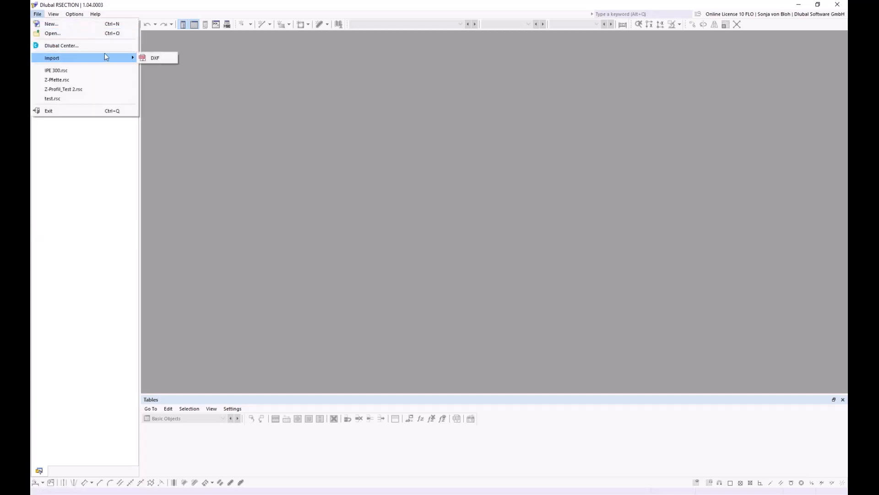
left_click(154, 58)
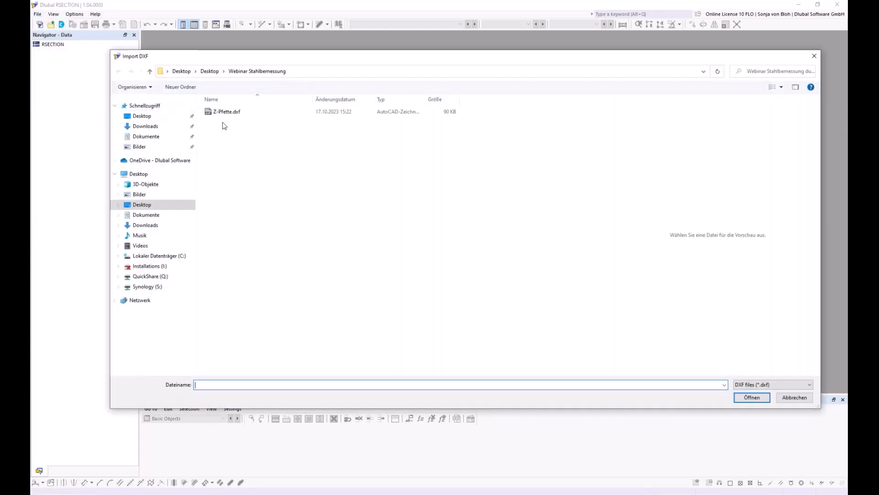
left_click(225, 115)
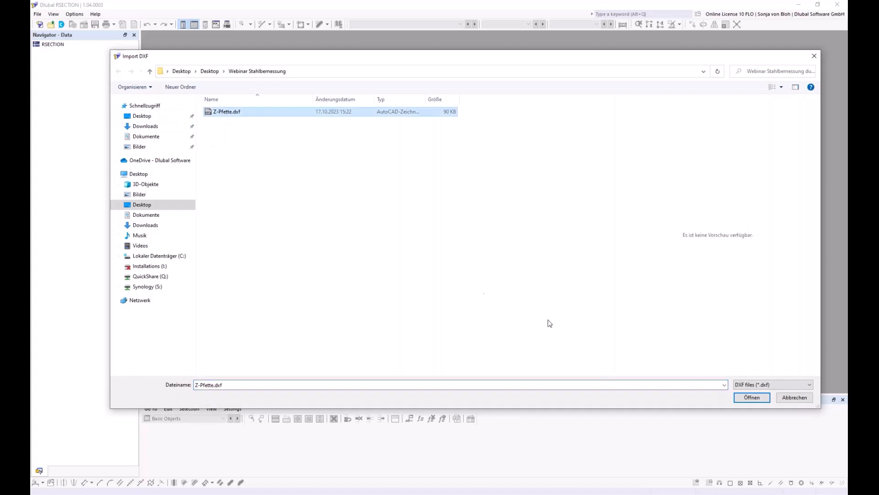
left_click(751, 397)
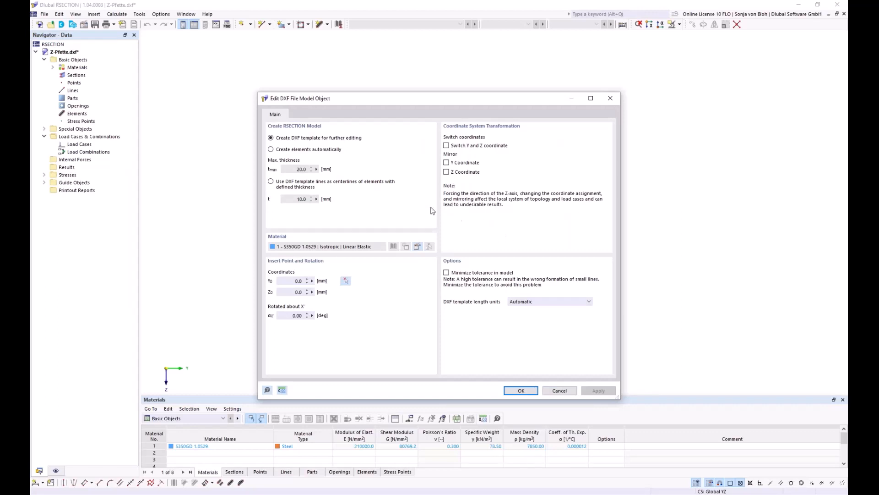
Step: Use the DXF template lines as centerlines of elements with a defined thickness of 2.0 mm
left_click(271, 182)
left_click(297, 200)
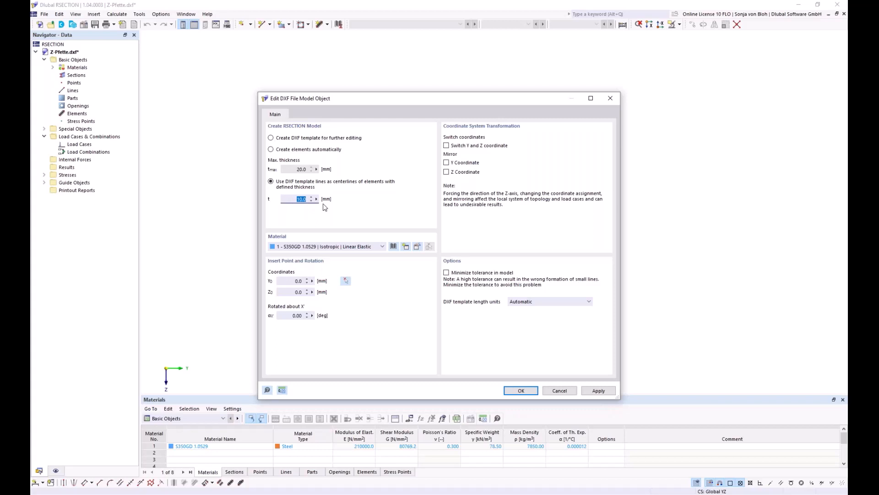
type("2")
Step: Inspect the S350GD 1.0529 material and its material library entry, leaving the material as it is
left_click(418, 248)
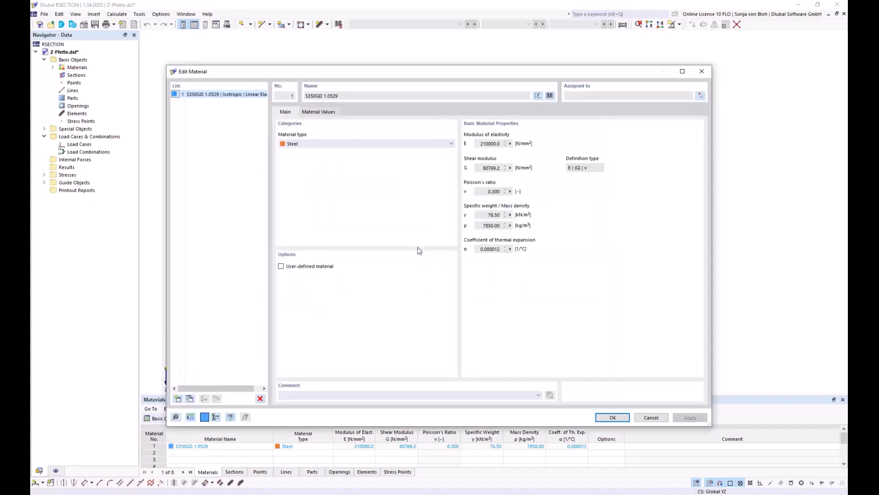
left_click(550, 96)
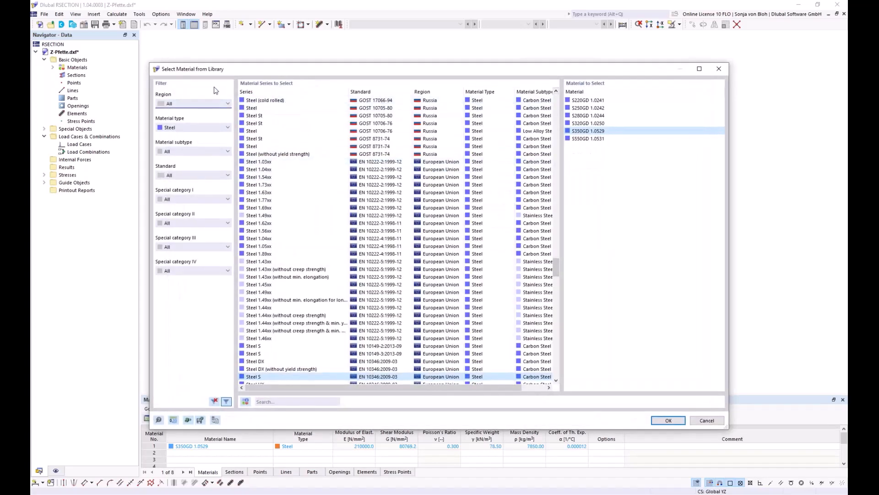
left_click_drag(313, 70, 243, 83)
left_click(630, 433)
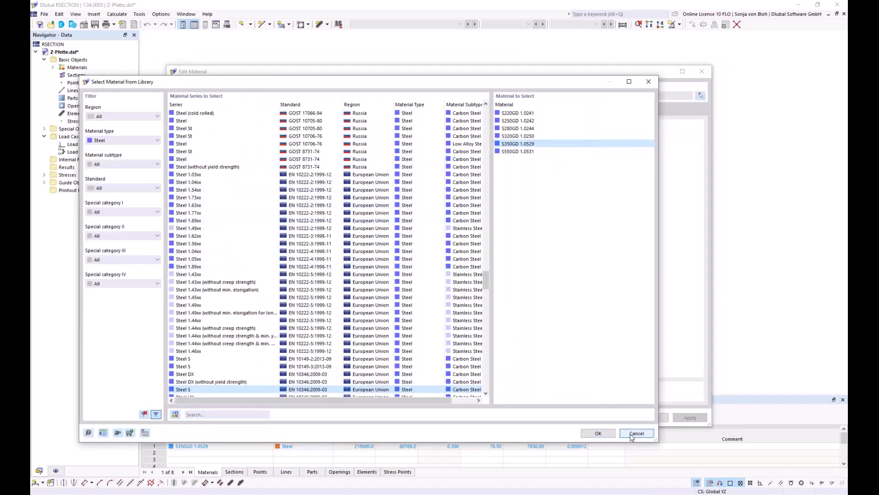
left_click(655, 418)
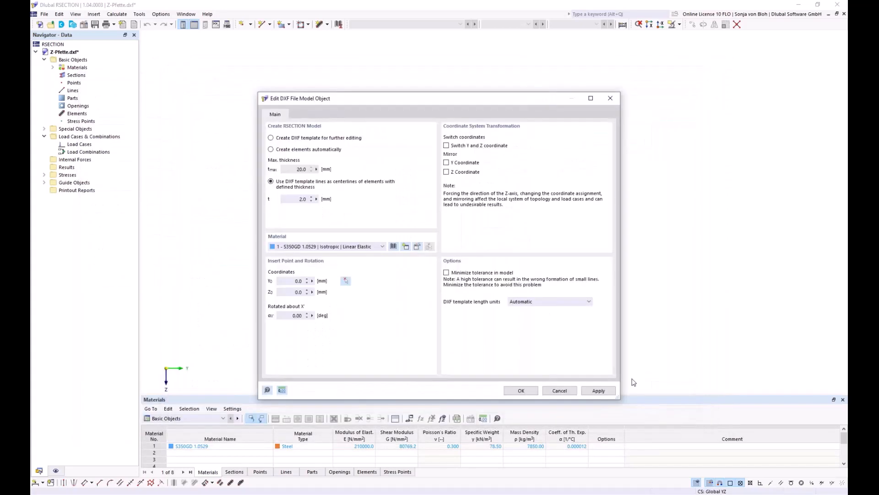
Step: Finish the DXF import with the chosen settings and close the import log
left_click(522, 390)
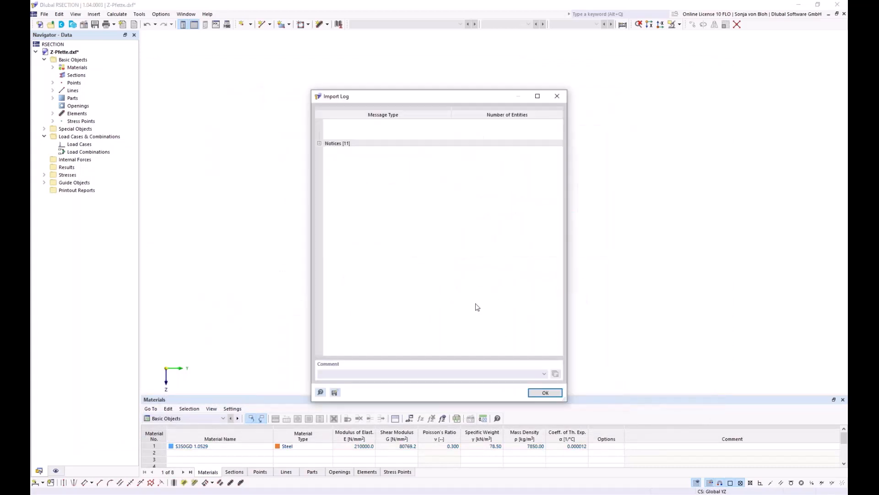
left_click(552, 393)
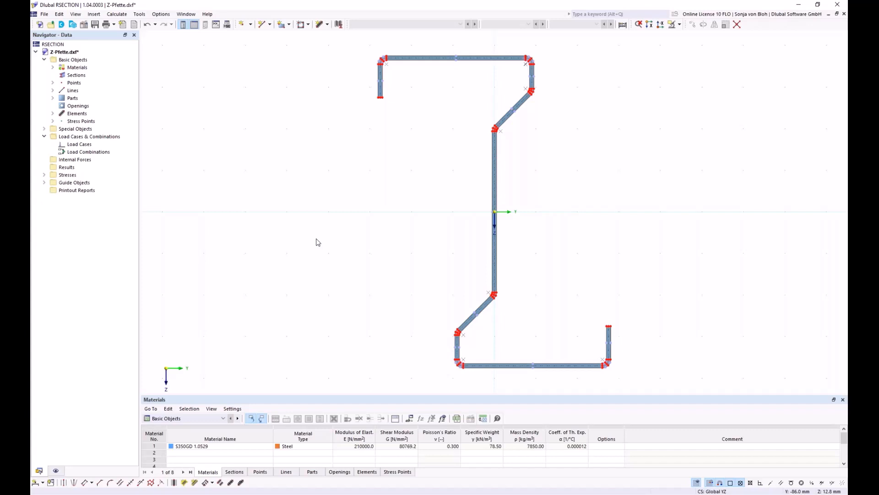
Step: Examine the imported part and the first three arc elements by highlighting them in the section
left_click(52, 98)
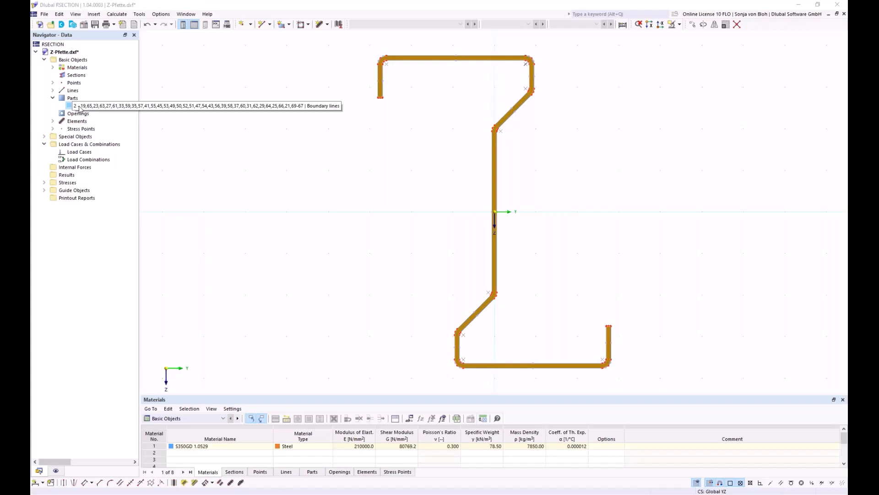
left_click(78, 108)
left_click(52, 121)
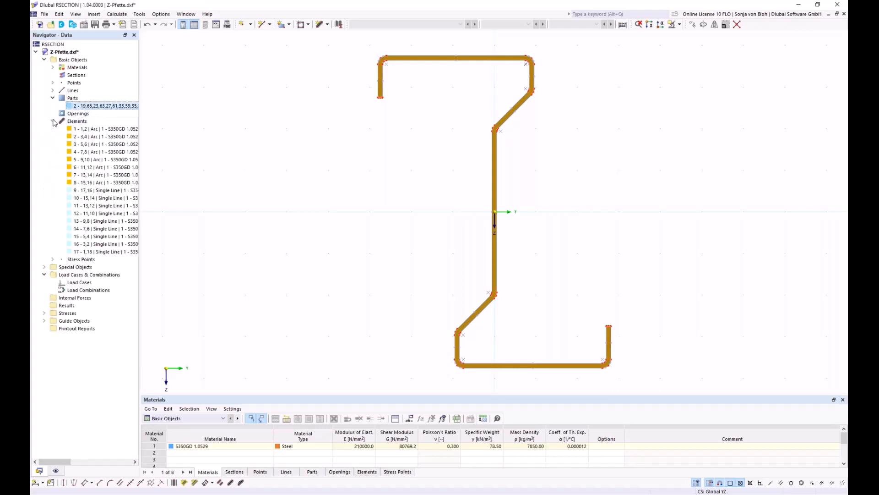
left_click(78, 129)
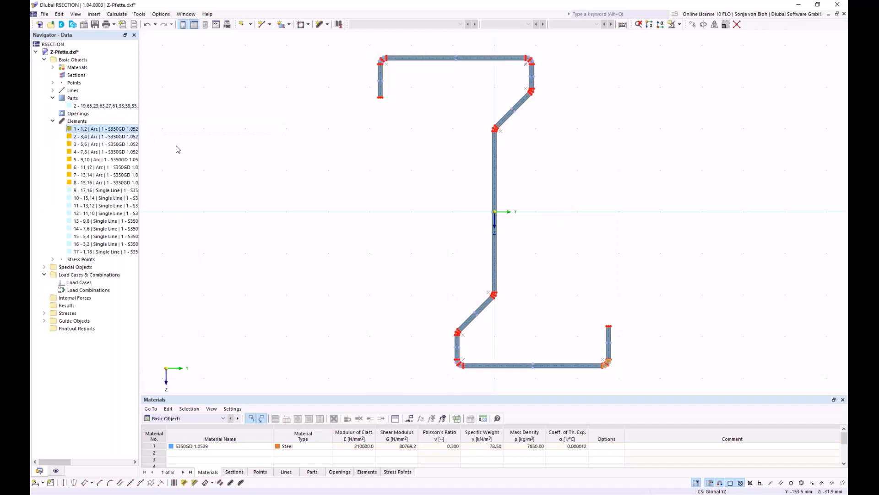
left_click(83, 136)
left_click(84, 146)
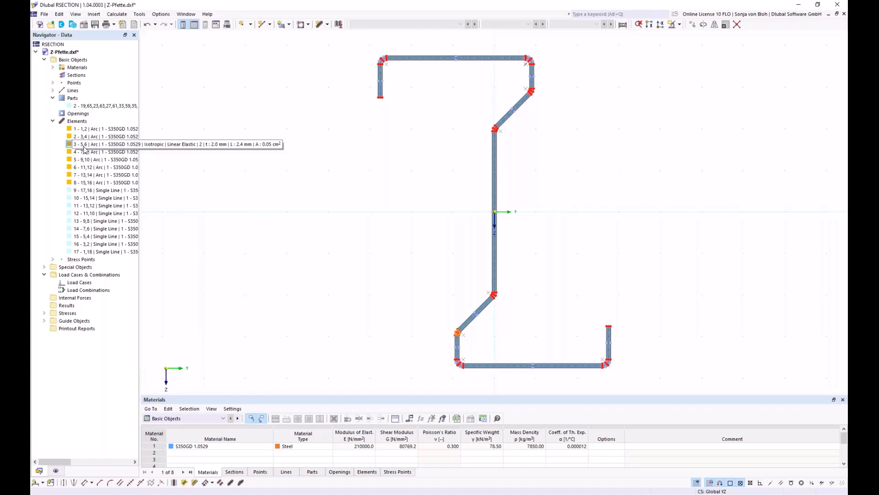
Step: Set the model's base data to Thin-Walled Analysis and activate the effective steel section to EN 1993-1-3 (Cold Formed)
right_click(74, 61)
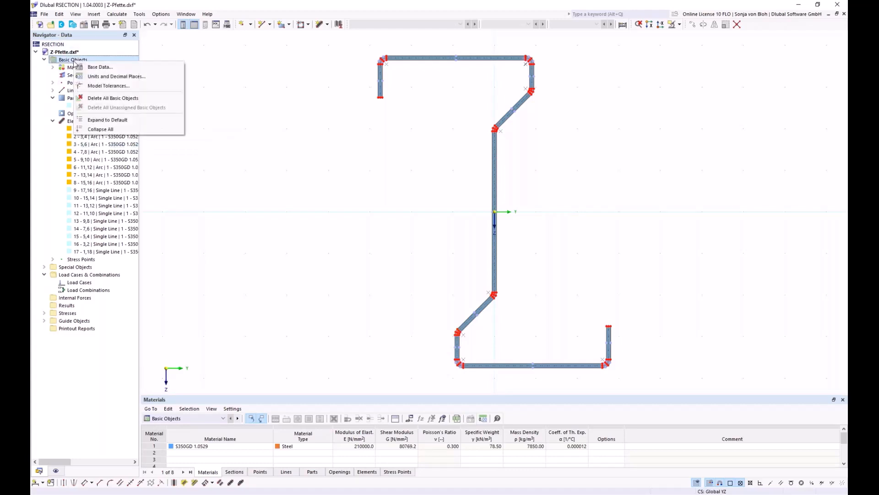
left_click(91, 67)
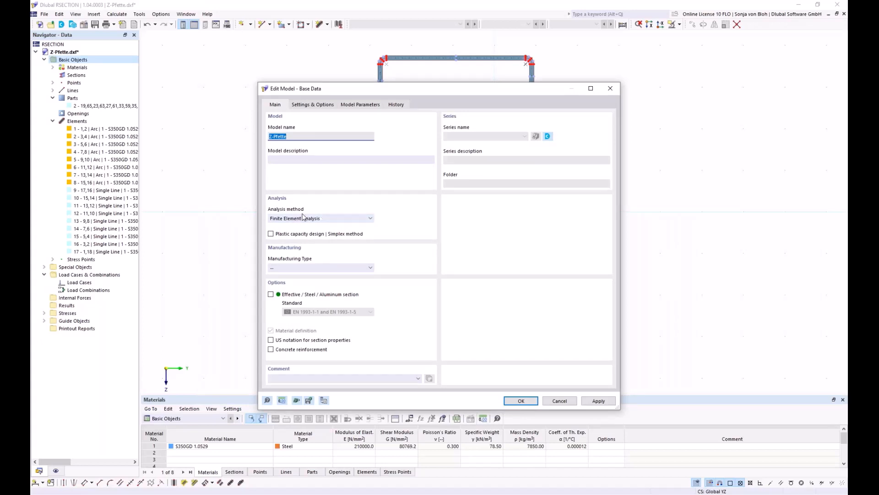
left_click(365, 218)
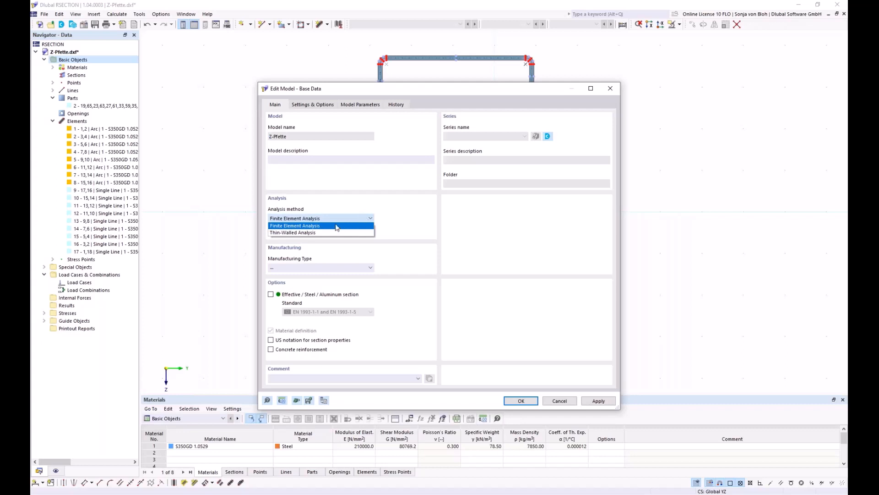
left_click(303, 233)
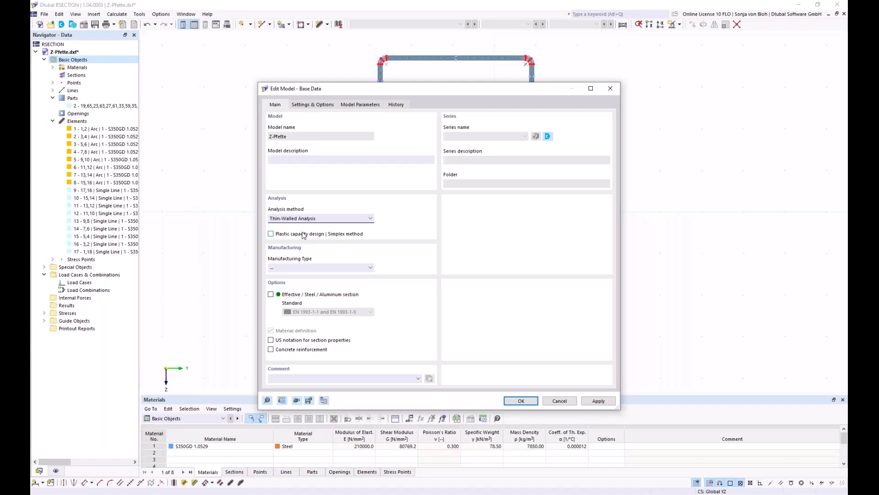
left_click(271, 294)
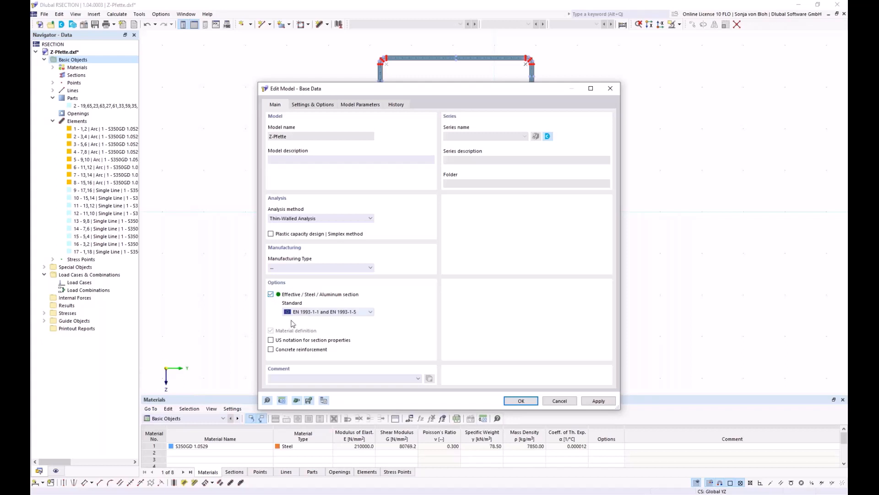
left_click(371, 312)
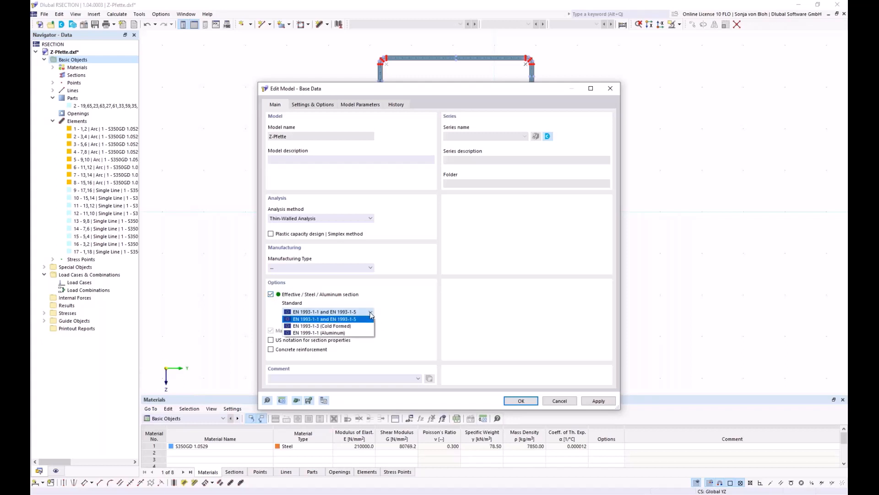
left_click(356, 326)
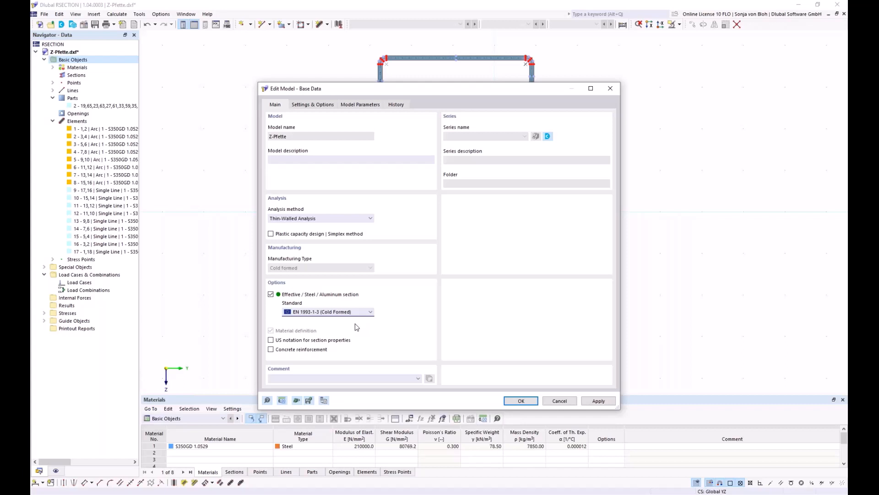
left_click(516, 399)
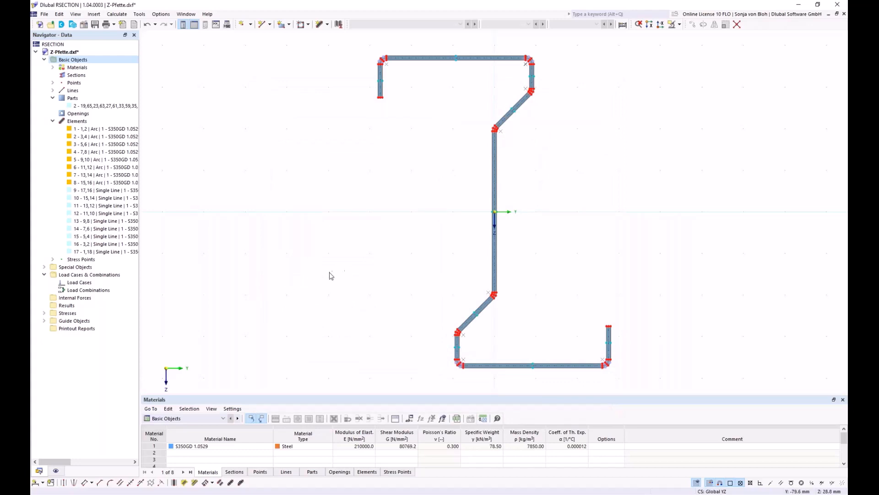
Step: Dimension the upper flange's overall width with a linear length dimension offset about 19 mm above the section
left_click(36, 482)
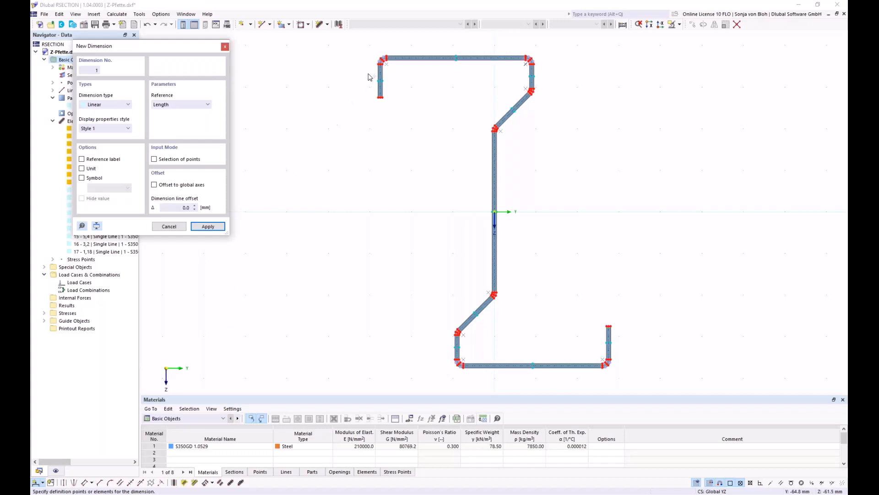
mouse_move(394, 59)
middle_mouse_down()
mouse_move(386, 125)
mouse_move(360, 128)
middle_mouse_up()
scroll(386, 124, "up", 1)
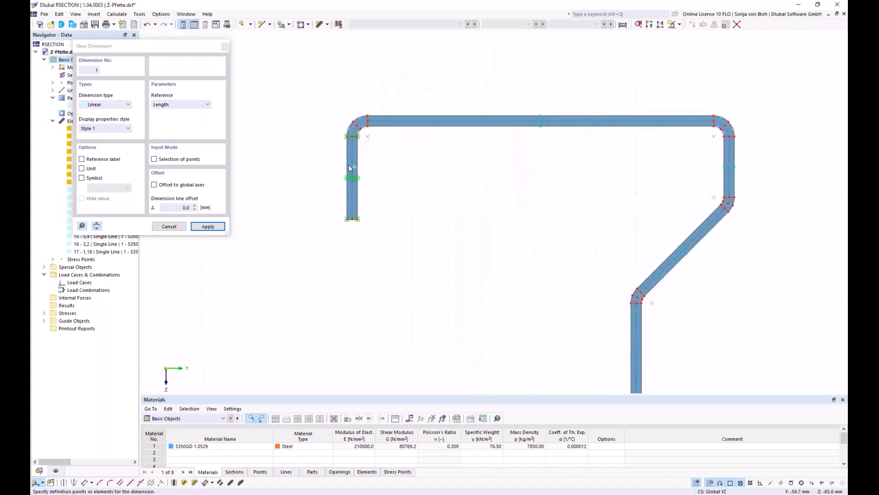
left_click(348, 129)
scroll(499, 136, "up", 4)
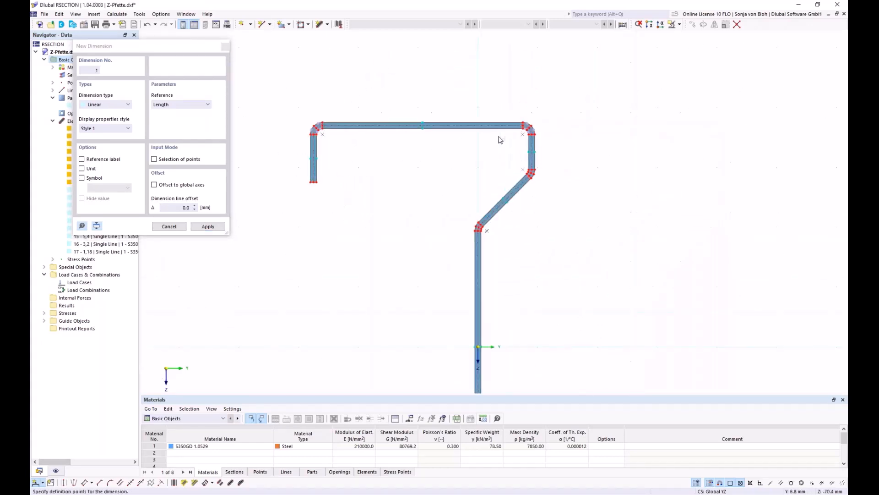
scroll(585, 143, "down", 4)
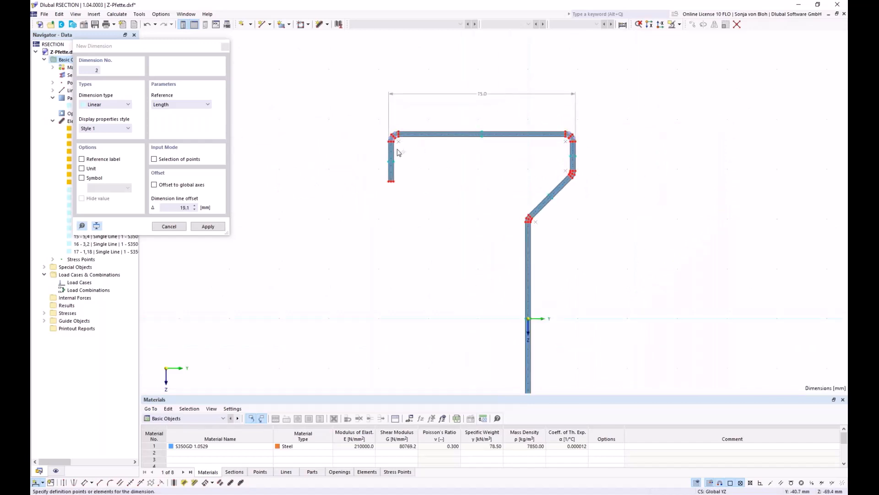
Step: Dimension the upper edge lip's height as a projection in Z, with the dimension line offset about 9 mm outside the lip
scroll(382, 147, "up", 5)
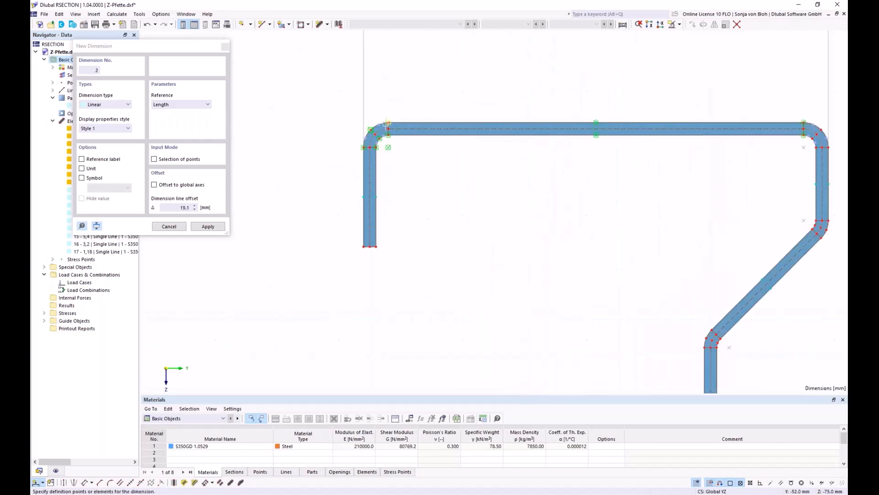
left_click(388, 123)
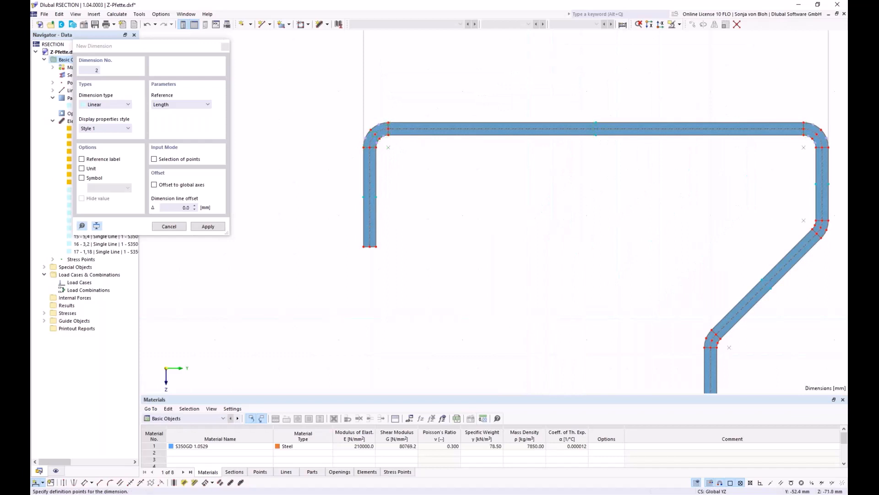
left_click(364, 247)
left_click(200, 105)
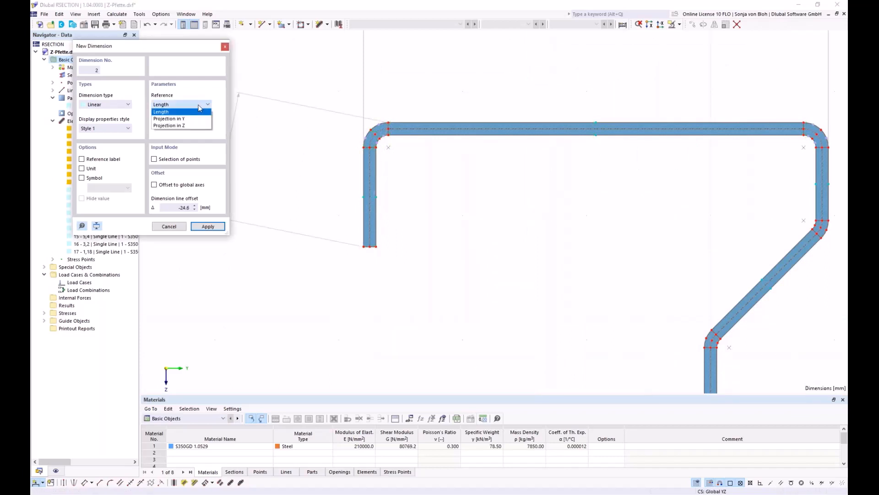
left_click(186, 126)
left_click(307, 176)
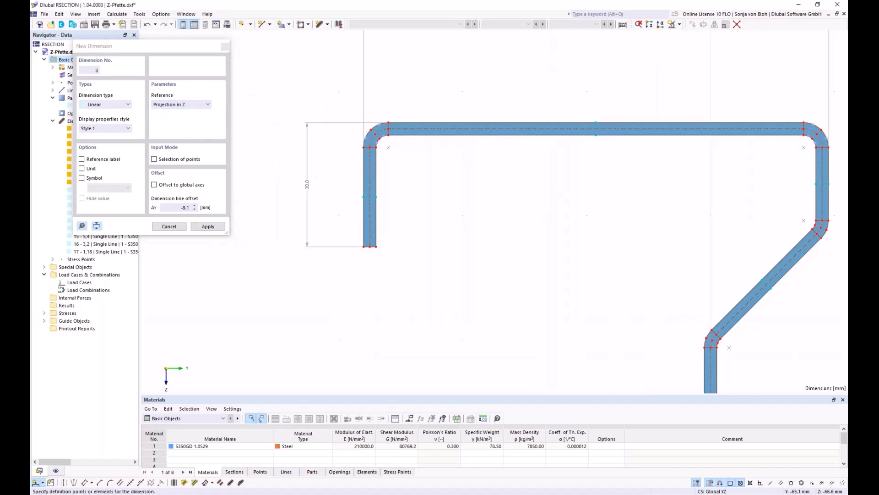
Step: Dimension the section's overall height as a projection in Z, with the dimension line offset about 56 mm outside the section
scroll(307, 178, "down", 1)
scroll(307, 177, "down", 1)
scroll(547, 139, "up", 2)
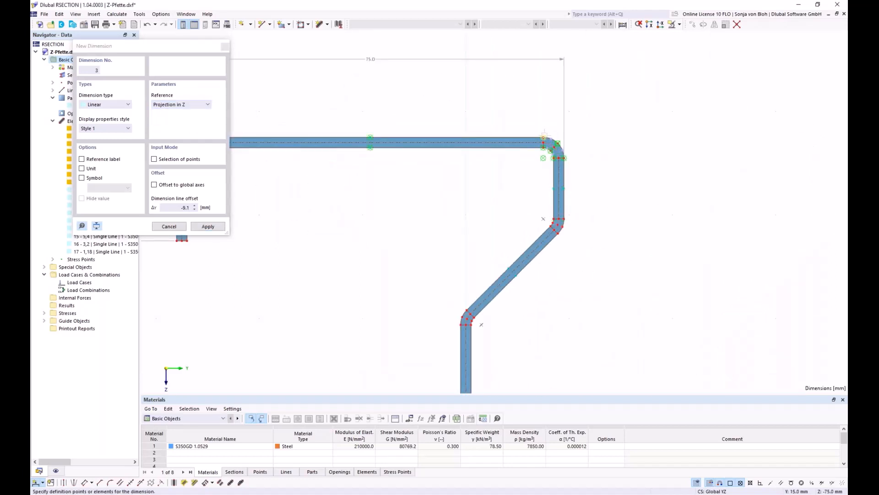
left_click(544, 137)
scroll(515, 140, "down", 3)
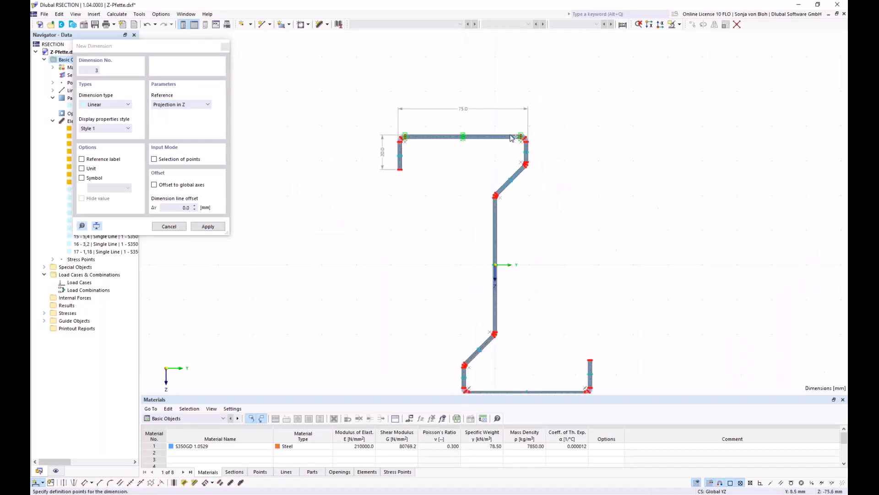
scroll(489, 314, "up", 2)
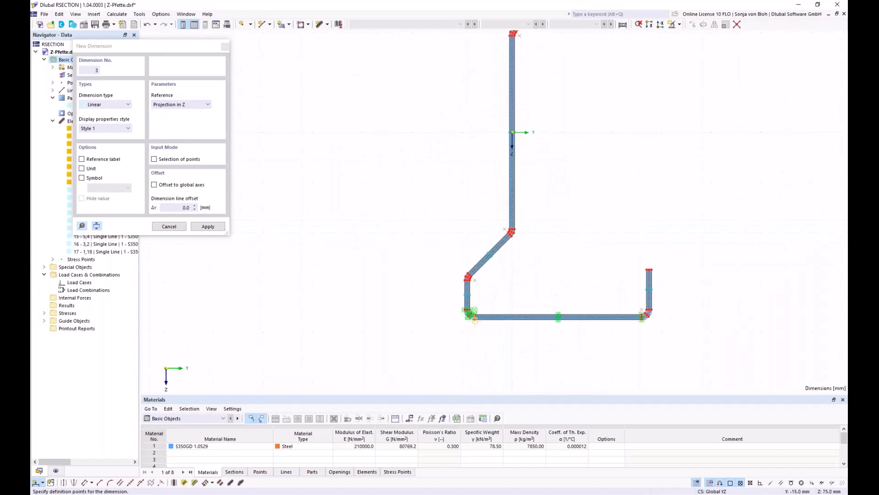
left_click(533, 330)
scroll(533, 331, "down", 2)
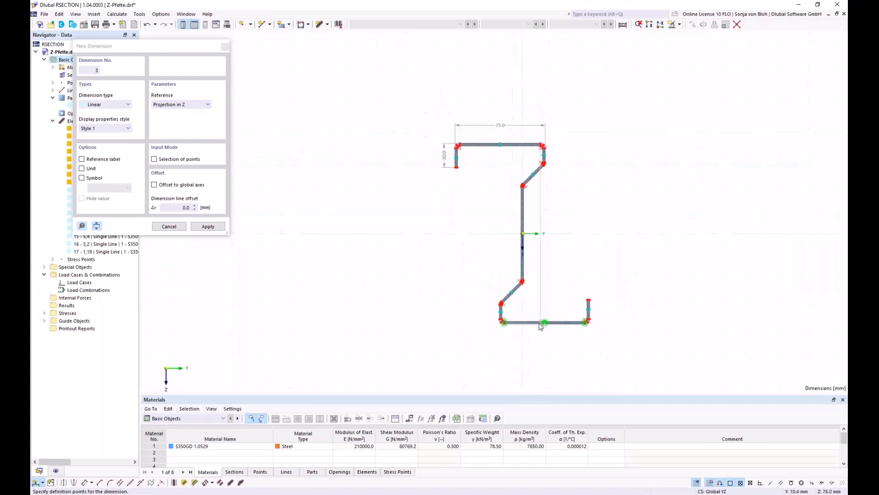
left_click(609, 307)
middle_click_drag(537, 273, 429, 248)
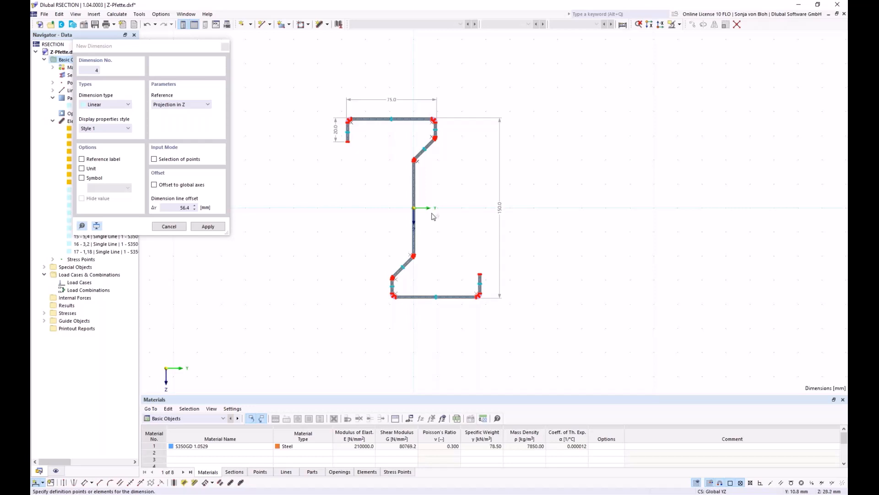
key("Escape")
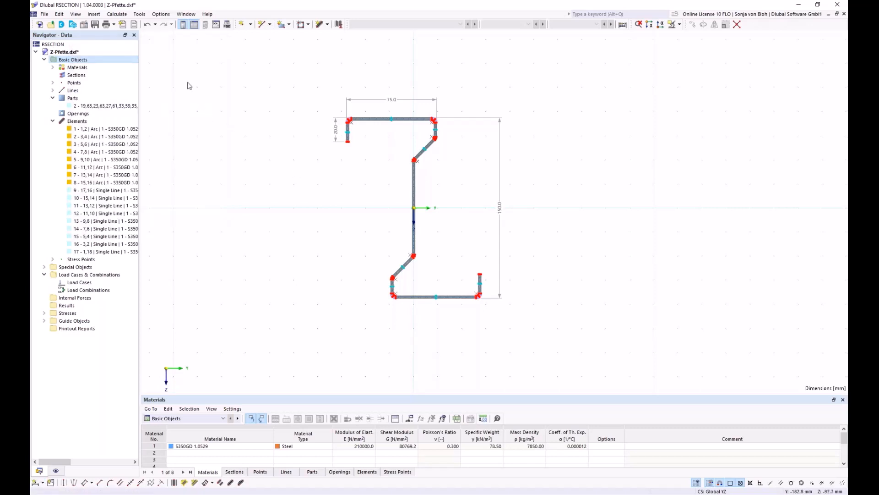
Step: Calculate all results and save the model as the RSECTION file Z-Pfette in the Webinar Stahlbemessung folder
left_click(117, 14)
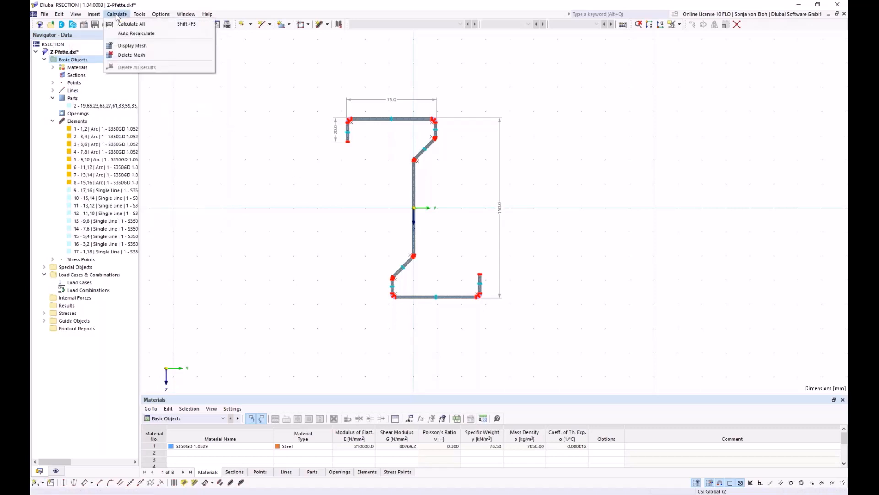
left_click(119, 24)
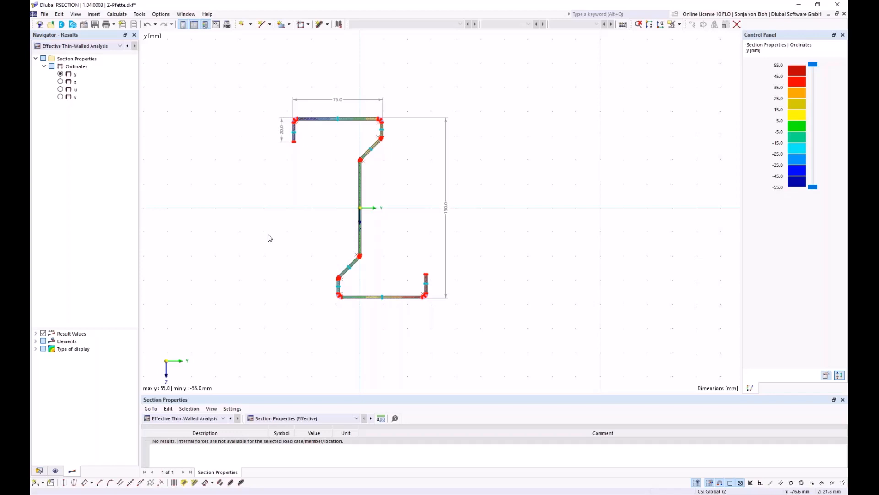
left_click(95, 25)
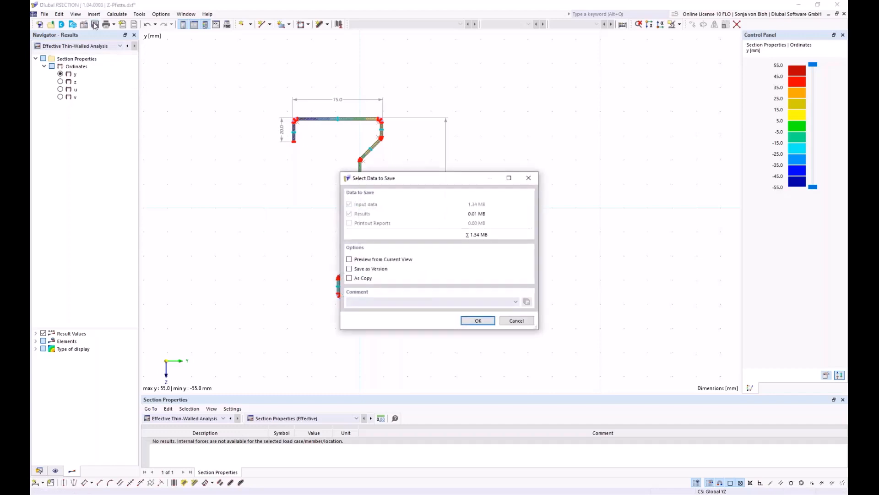
left_click(466, 320)
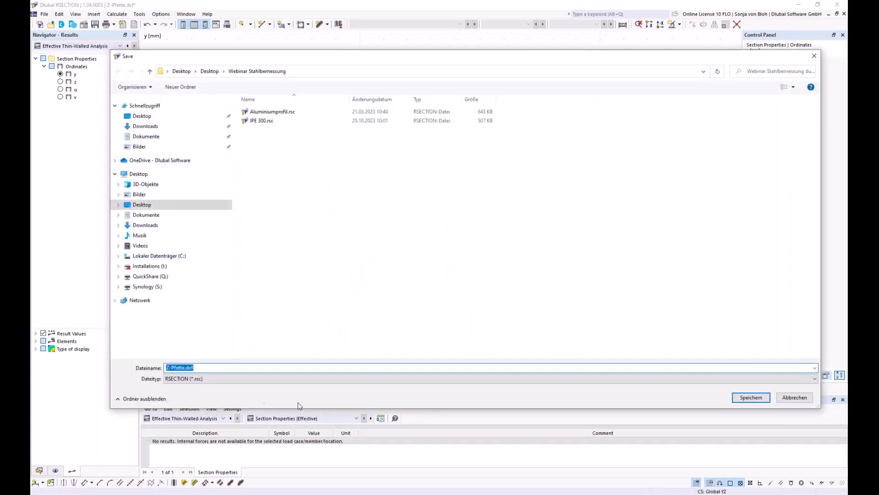
left_click(230, 368)
key("BackSpace")
key("BackSpace")
key("BackSpace")
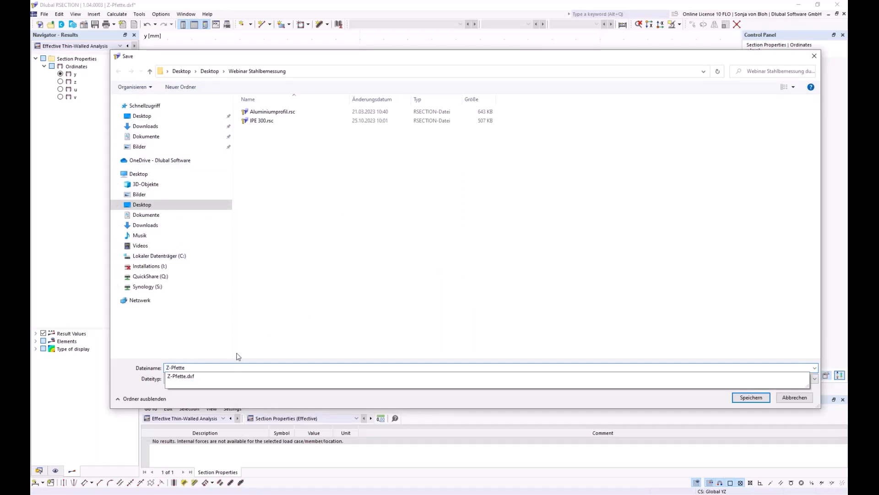
left_click(129, 373)
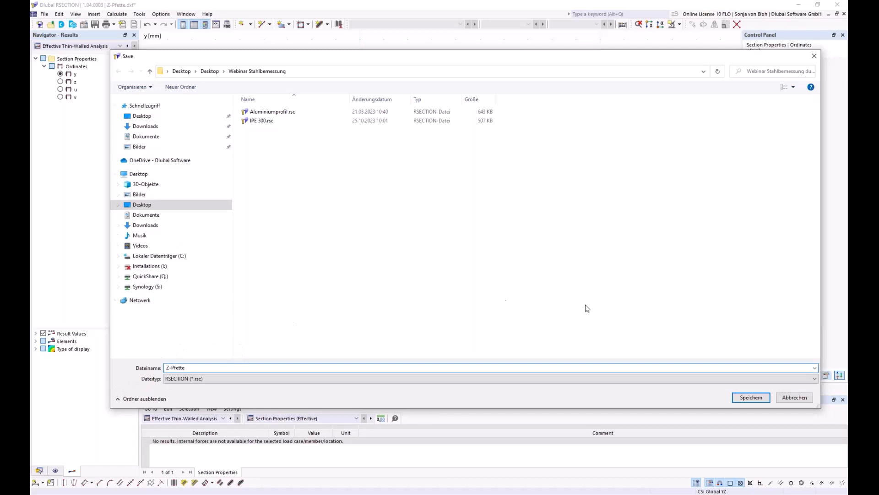
left_click(744, 397)
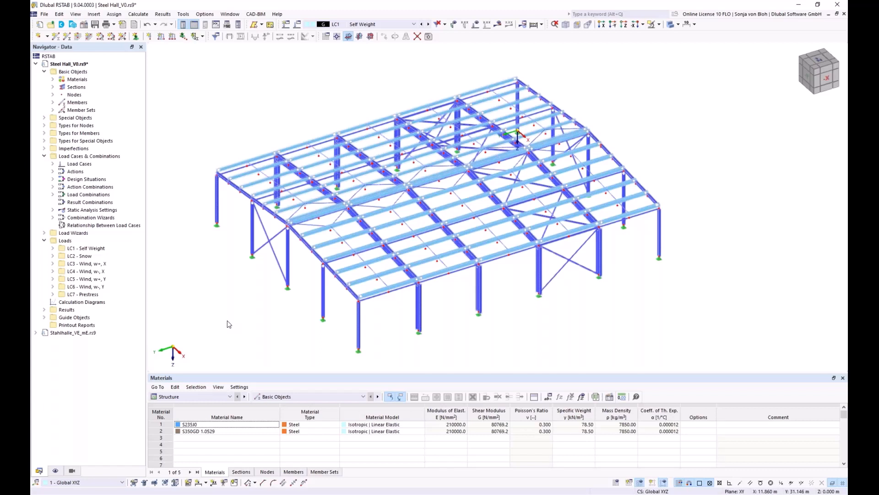
Step: Switch to the Steel Hall_V0 model in RSTAB and open the RSECTION import for purlin section 4, CFZ 225x75x20x4.5
left_click(52, 87)
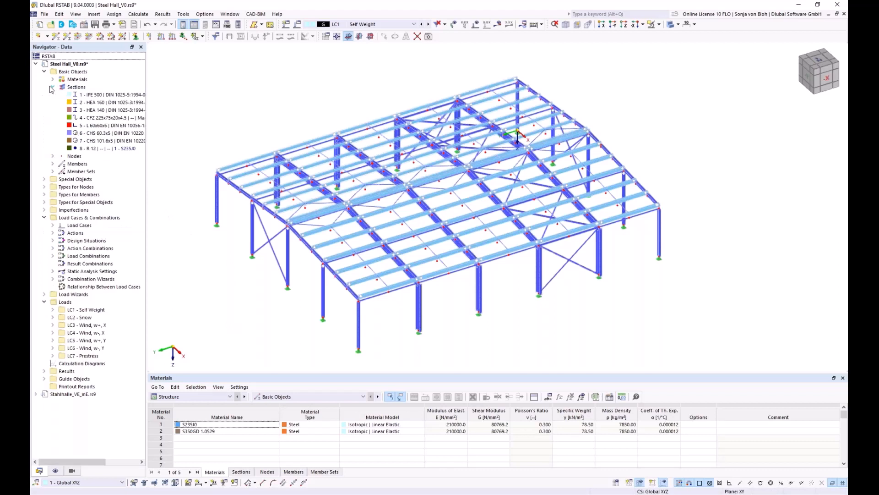
left_click(74, 118)
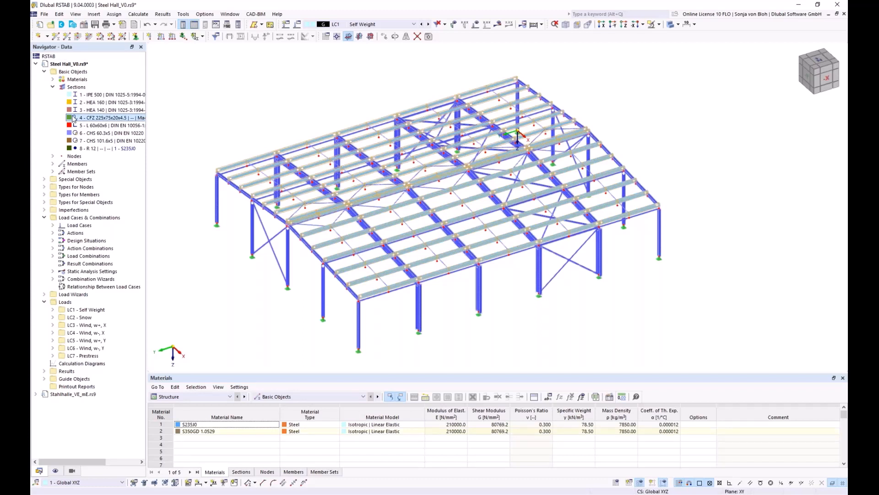
double_click(73, 118)
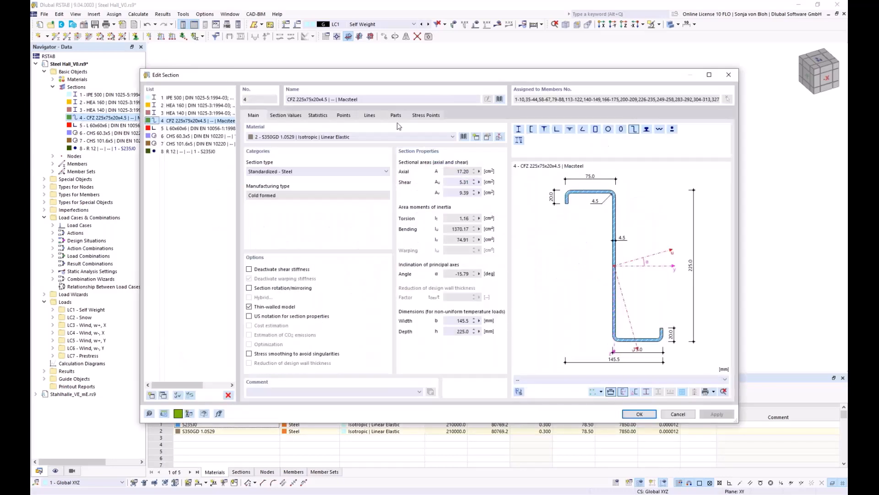
left_click(500, 99)
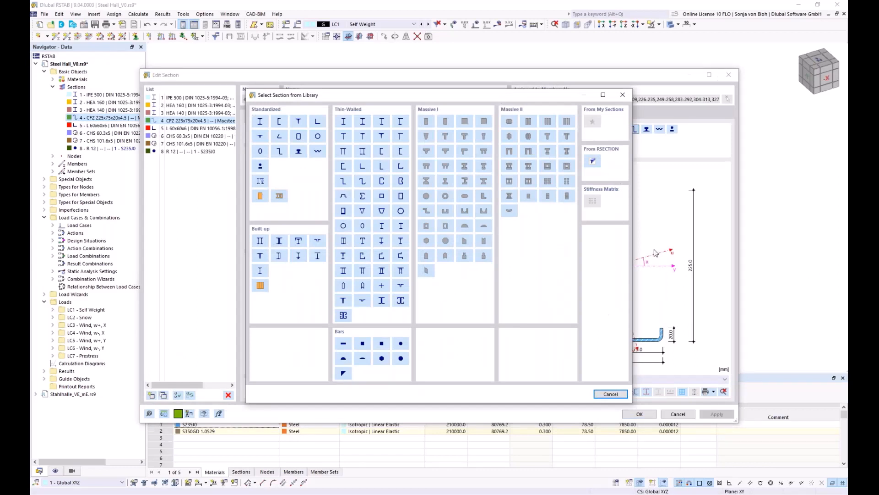
left_click(593, 162)
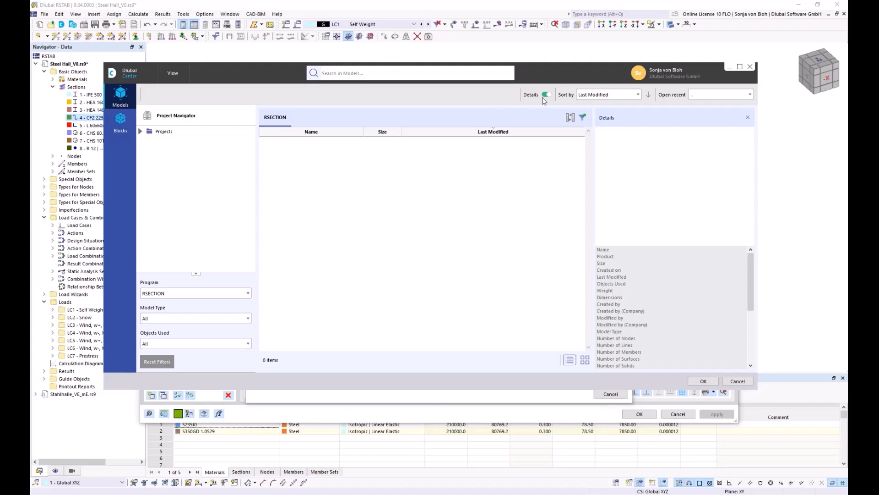
Step: Add the existing Webinar Stahlbemessung folder from the desktop as a project in the model manager
right_click(159, 132)
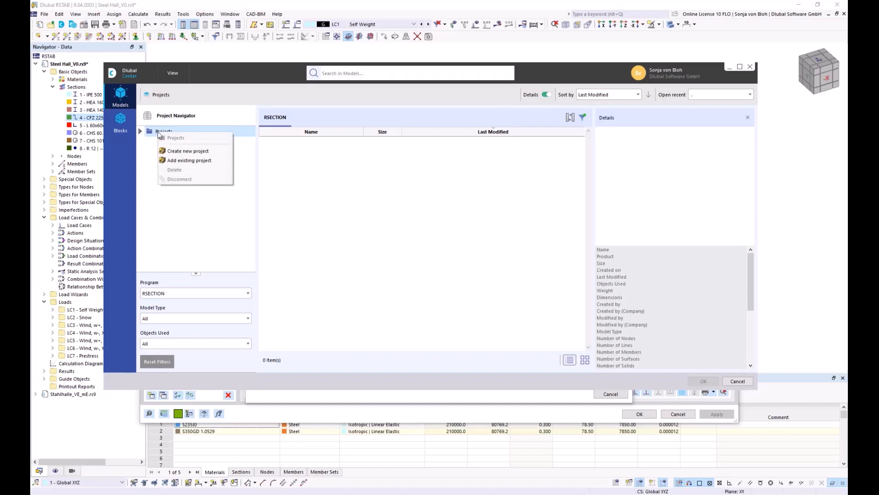
left_click(189, 161)
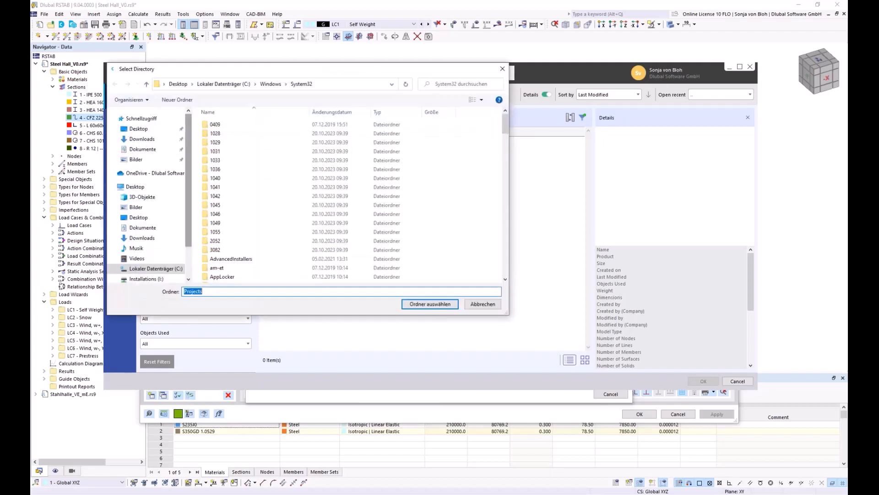
left_click(138, 129)
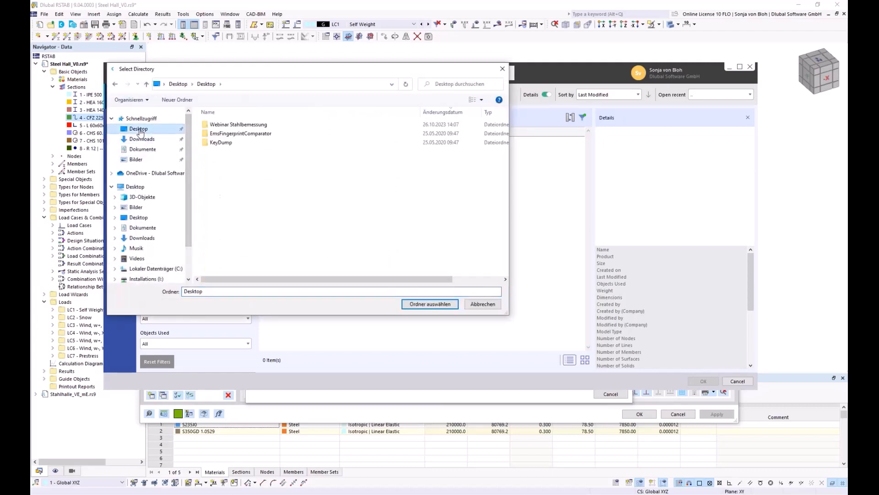
left_click(222, 125)
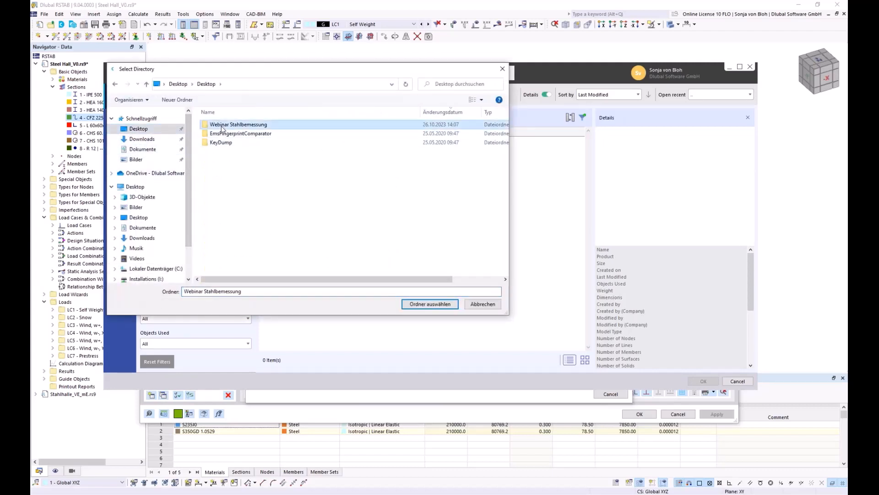
left_click(430, 305)
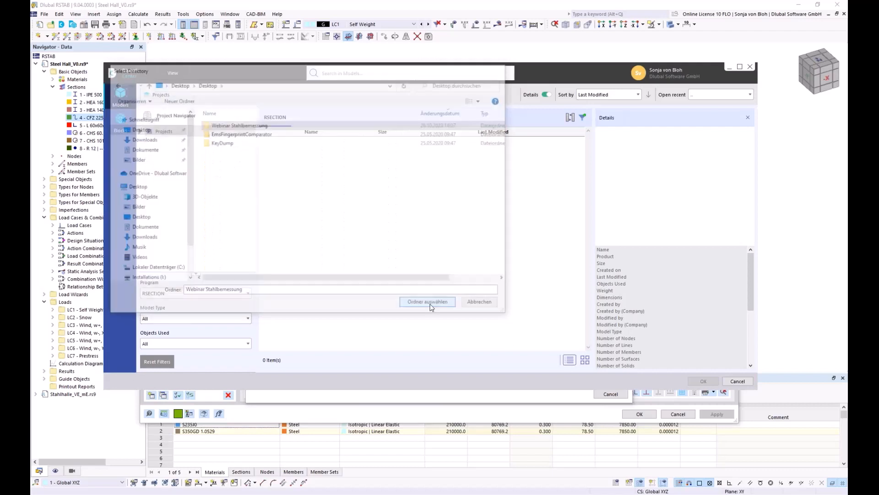
left_click(507, 297)
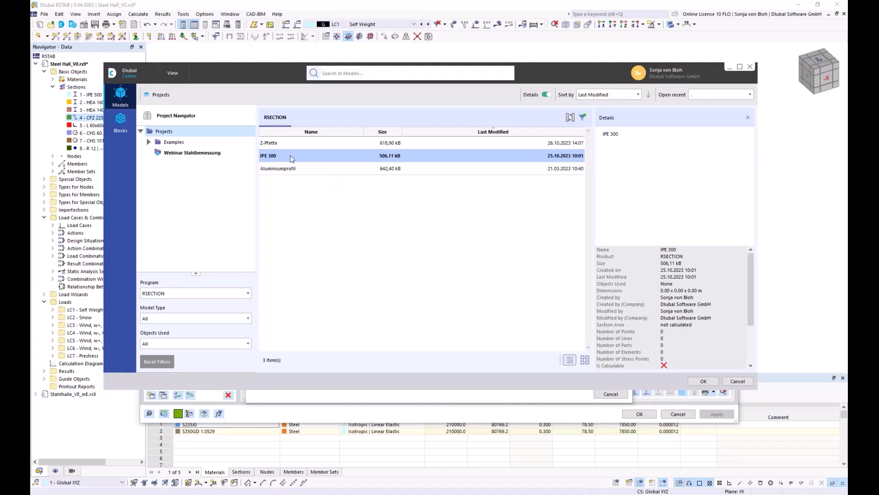
Step: Import the RSECTION model Z-Pfette as section 4 and apply it to the assigned purlin members
left_click(299, 144)
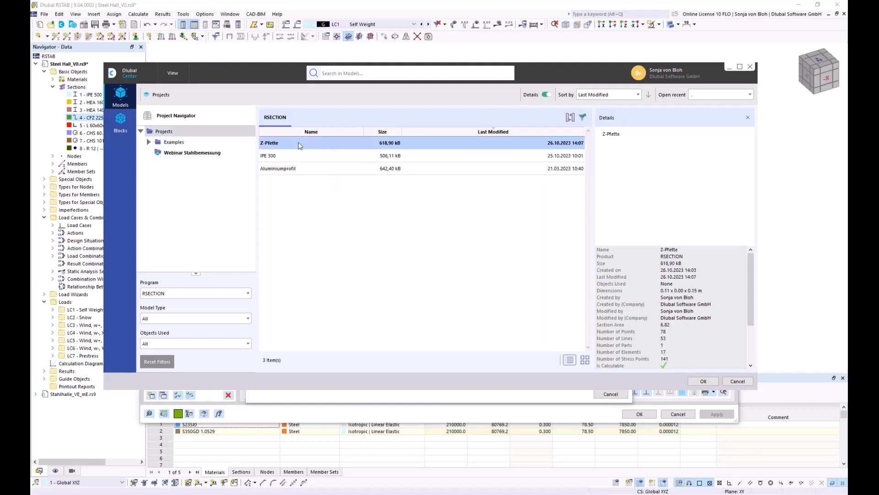
left_click(297, 158, "ctrl")
left_click(310, 168, "ctrl")
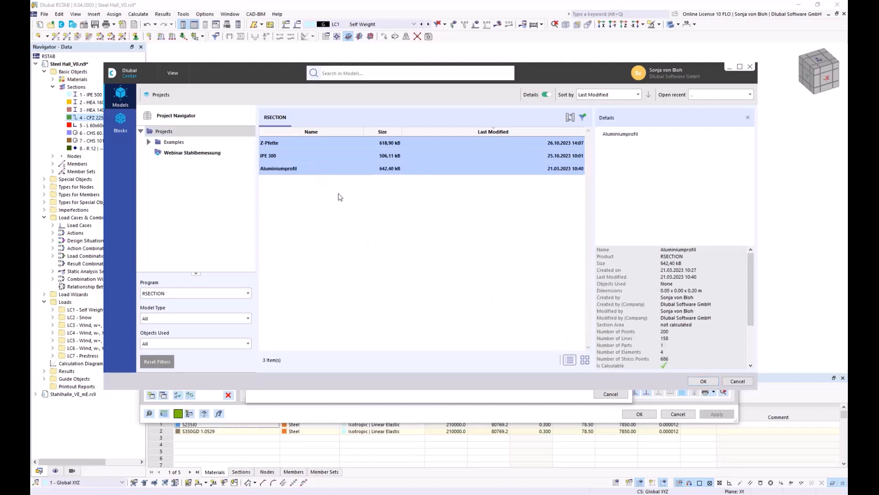
left_click(284, 142)
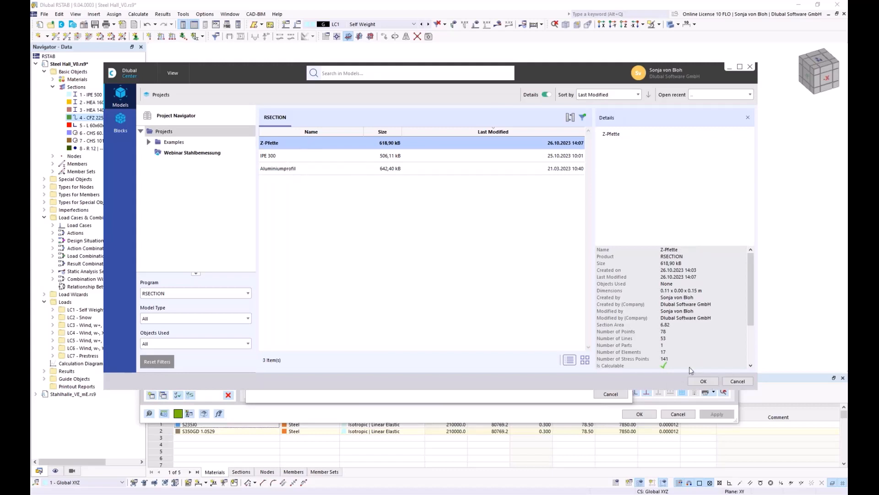
left_click(704, 382)
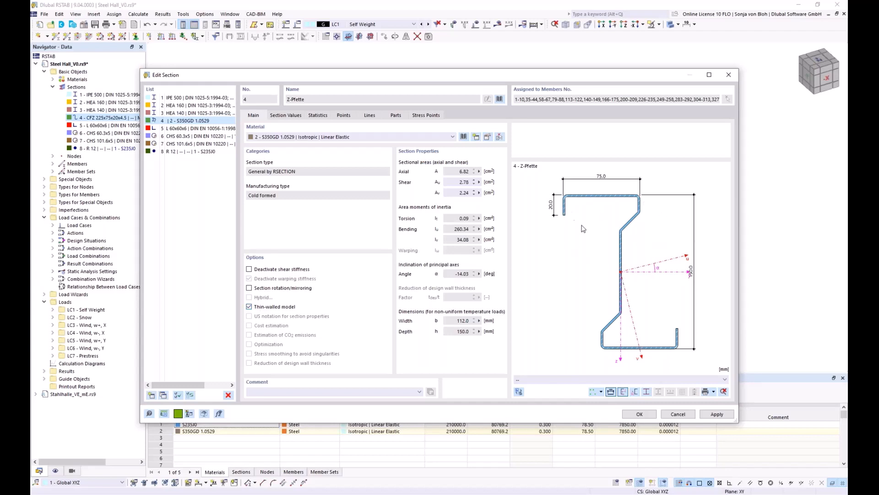
scroll(584, 220, "up", 1)
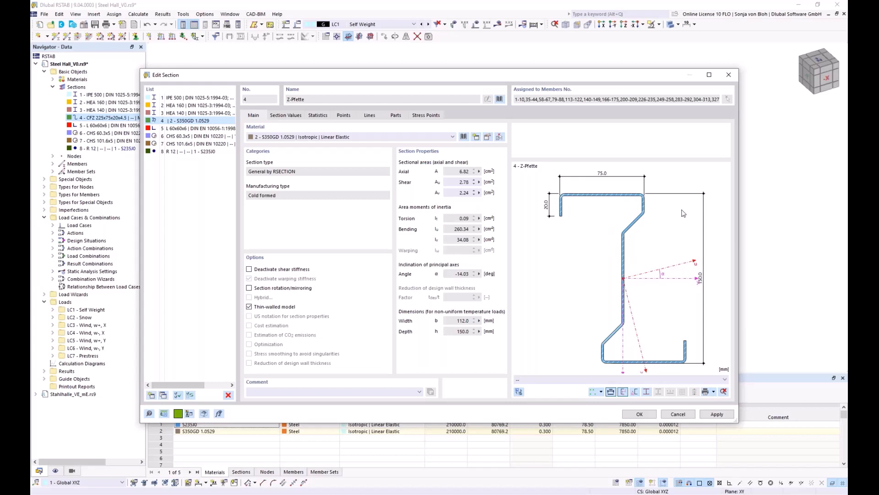
left_click(631, 415)
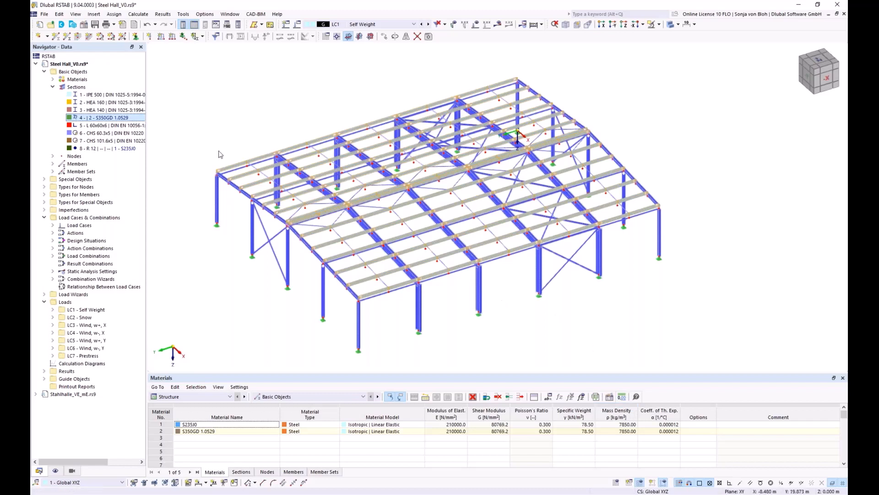
Step: Activate the Torsional Warping (7 DOF) analysis add-on in the steel hall model's base data
right_click(83, 72)
left_click(104, 78)
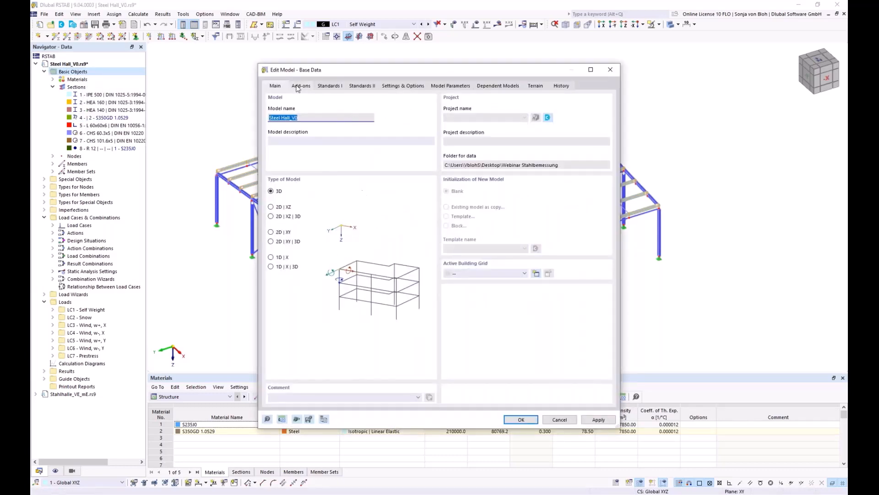
left_click(305, 87)
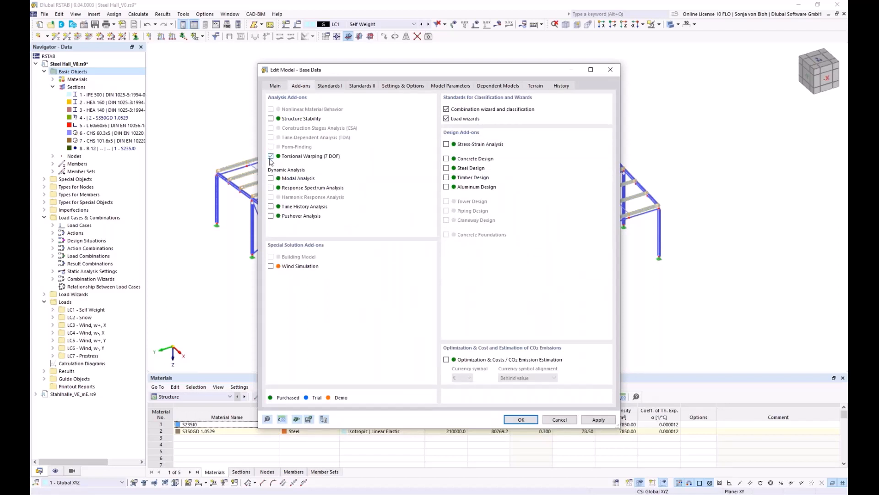
left_click(521, 420)
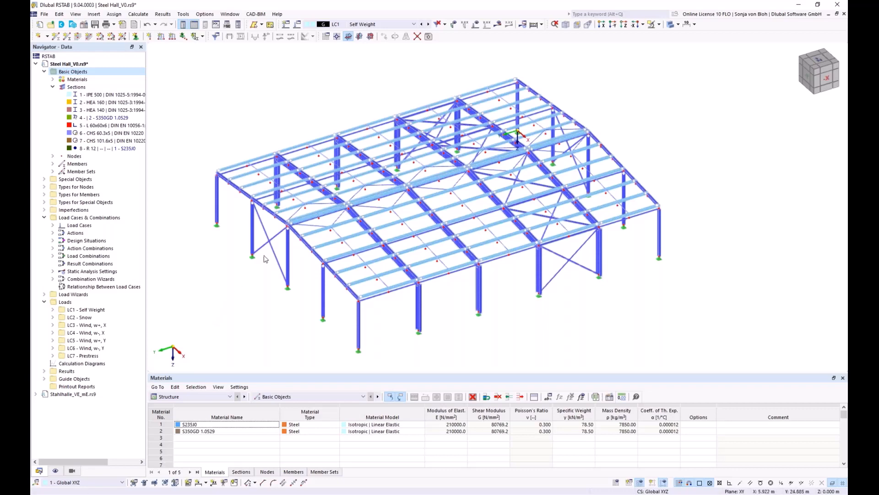
middle_click_drag(301, 259, 301, 212, "ctrl")
scroll(287, 199, "up", 4)
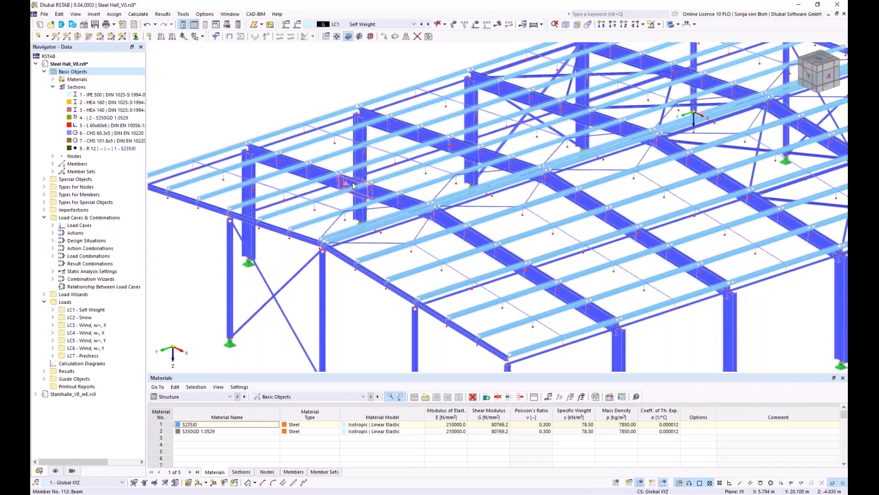
scroll(352, 184, "down", 5)
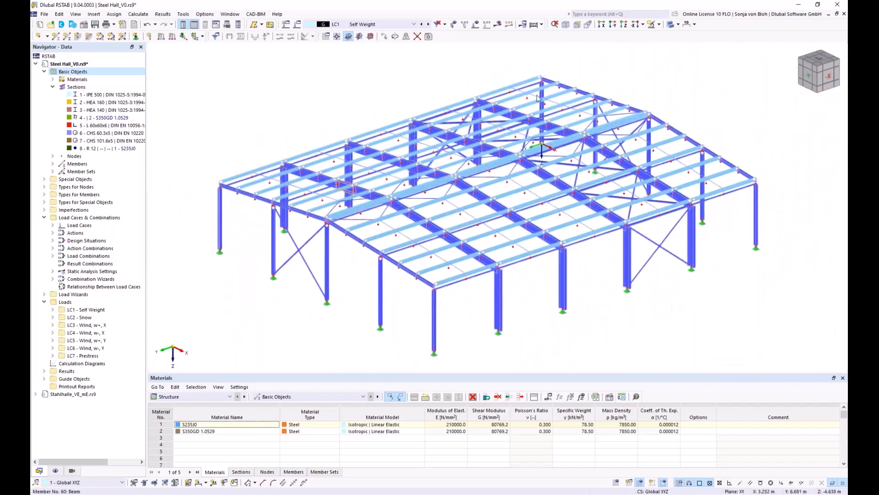
Step: Display the steel hall as a wireframe model
left_click(658, 25)
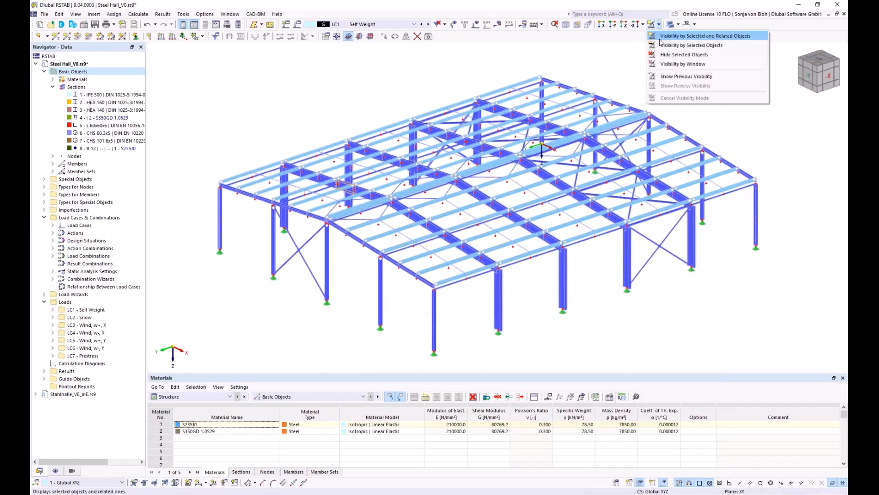
left_click(678, 24)
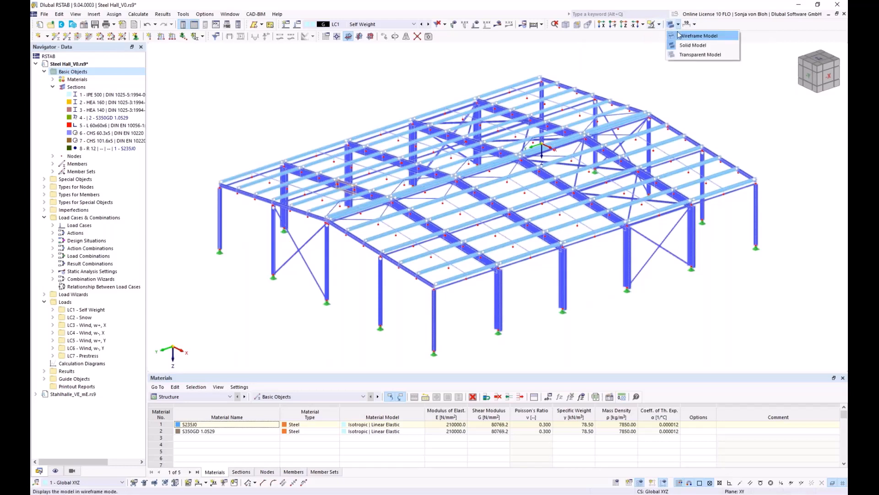
left_click(679, 35)
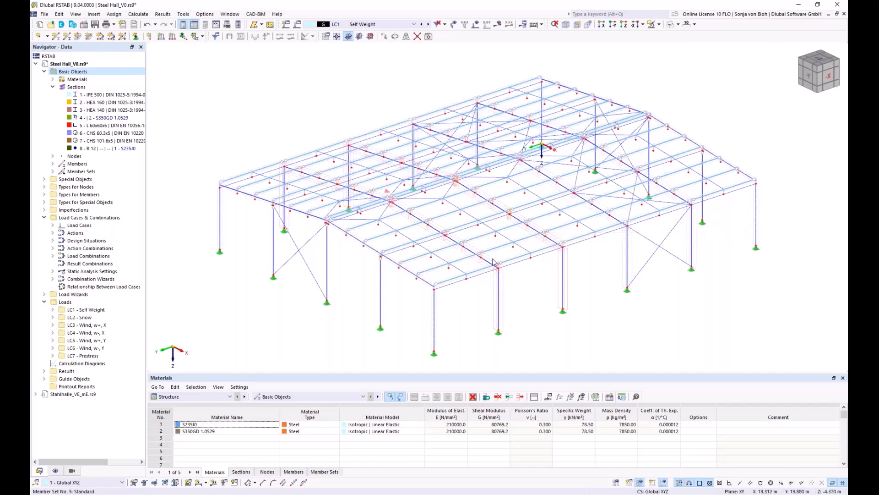
Step: Inspect the continuous member set 5 and the offset purlin connections along the roof without changing them
double_click(290, 230)
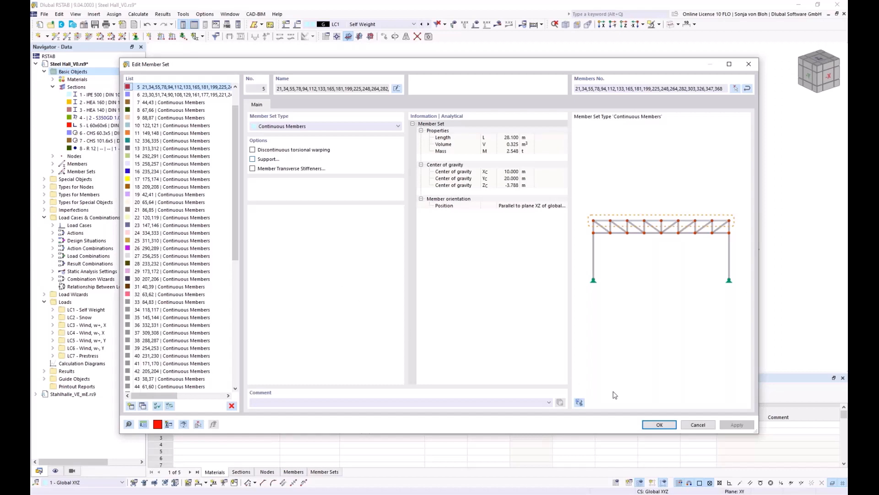
left_click(692, 425)
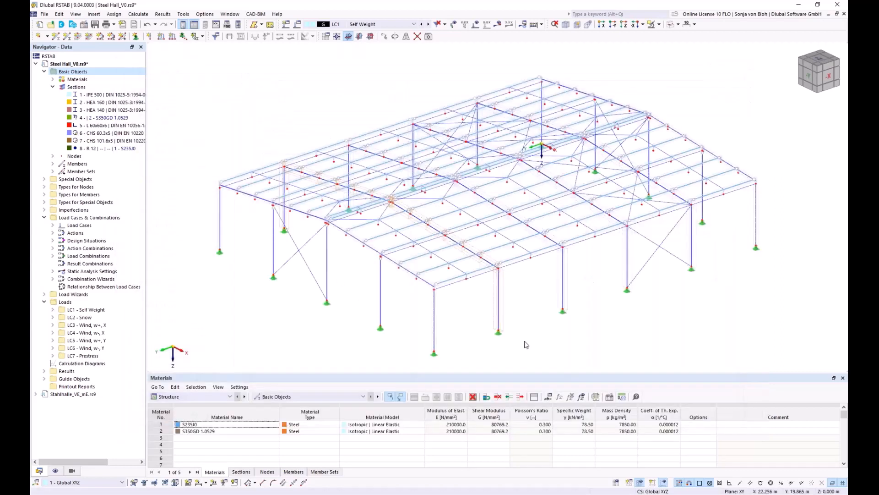
scroll(457, 292, "up", 5)
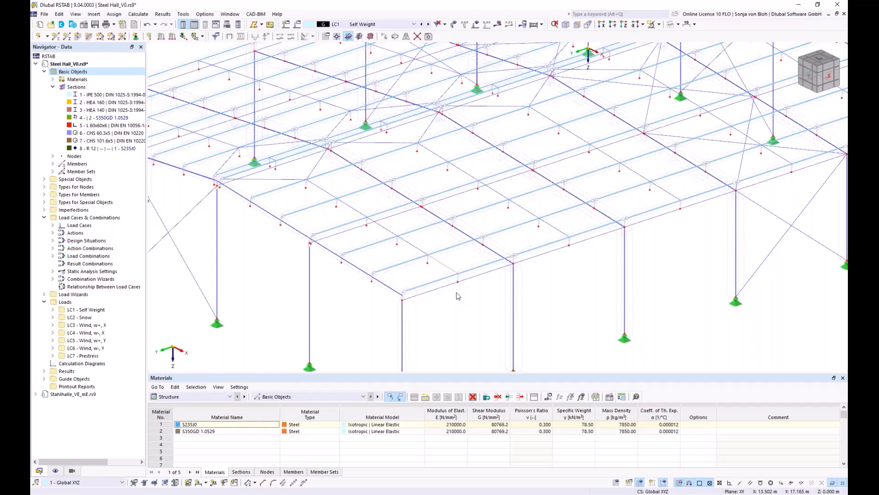
scroll(466, 282, "up", 2)
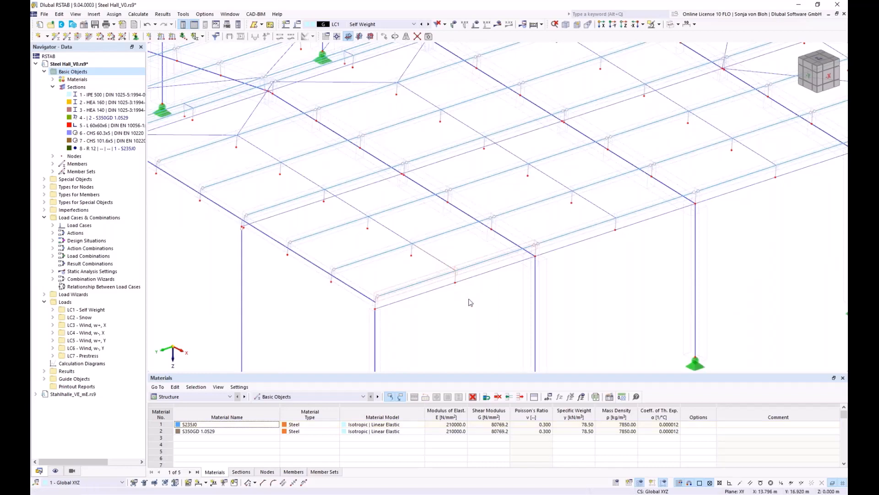
scroll(470, 302, "down", 6)
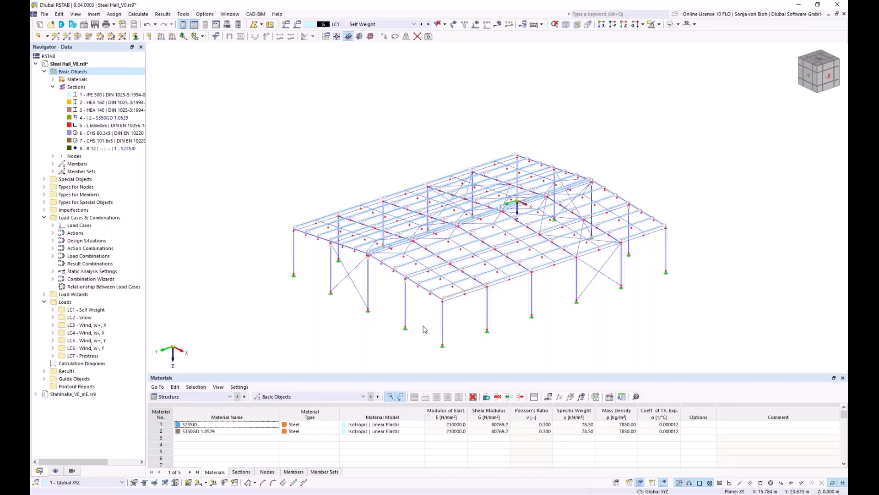
scroll(425, 329, "up", 3)
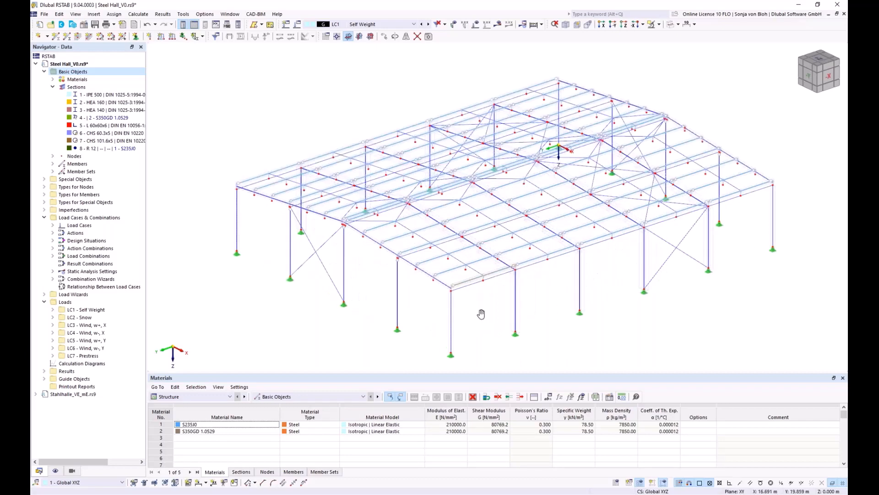
scroll(478, 315, "up", 3)
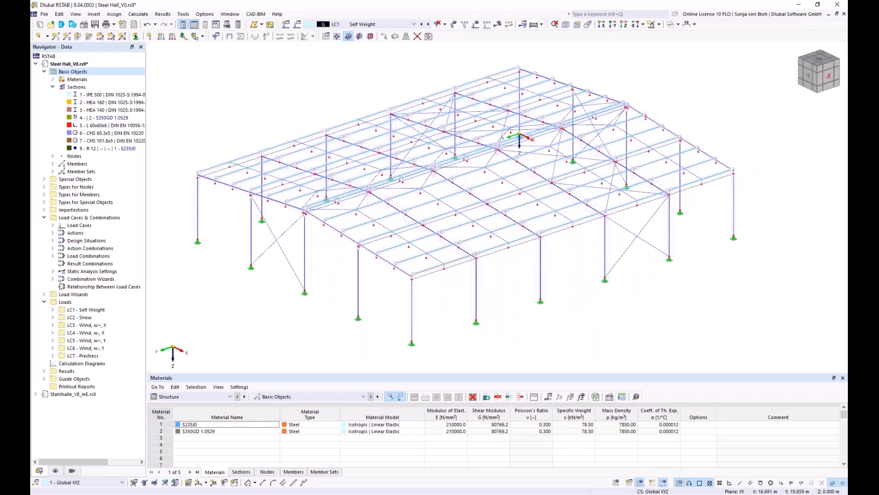
Step: Review the start eccentricity of an R 12 tension member in the roof and its available eccentricity types, leaving the settings unchanged
double_click(435, 261)
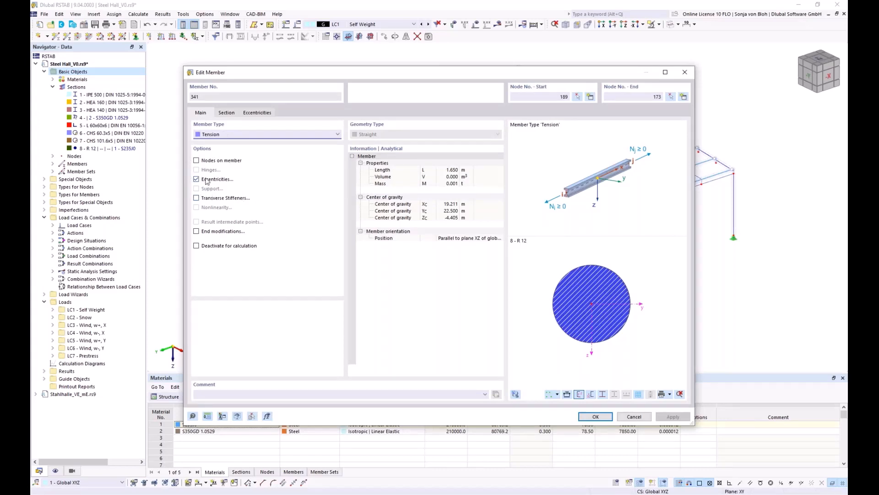
left_click(254, 115)
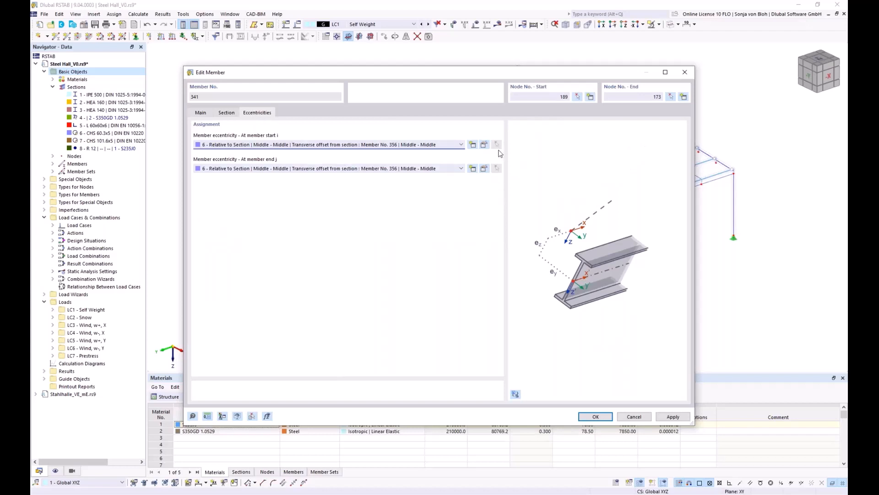
left_click(485, 146)
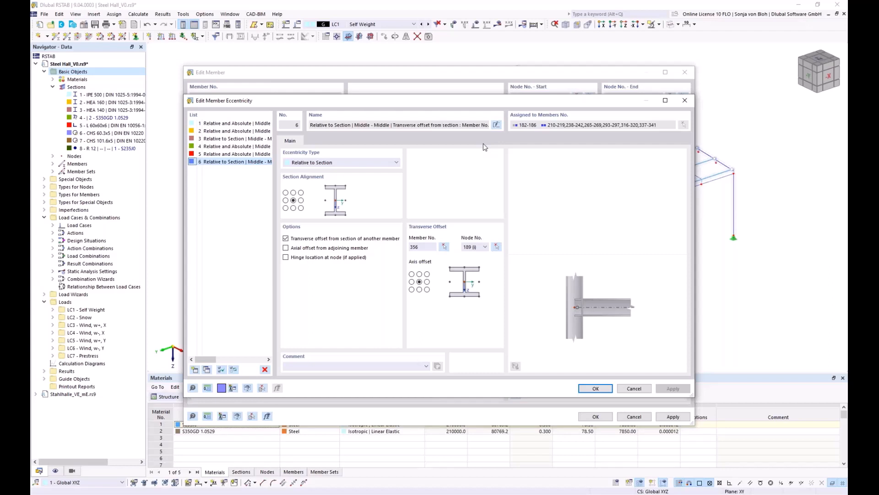
left_click(397, 163)
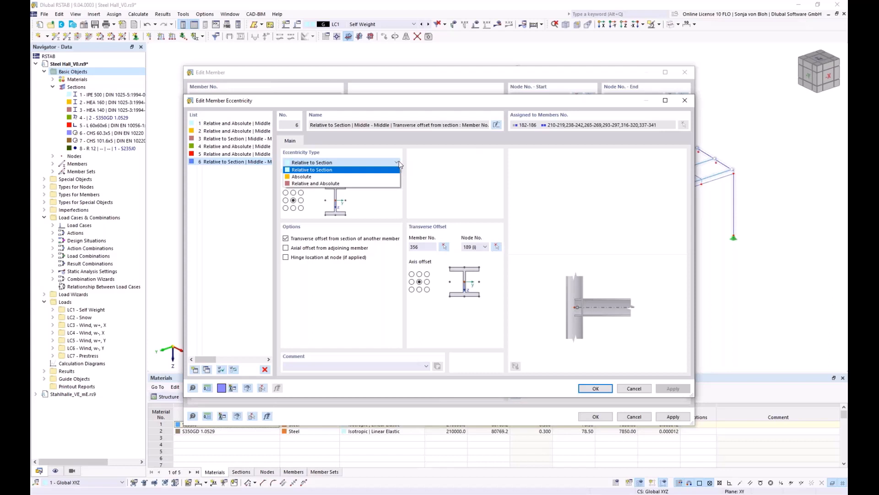
left_click(397, 163)
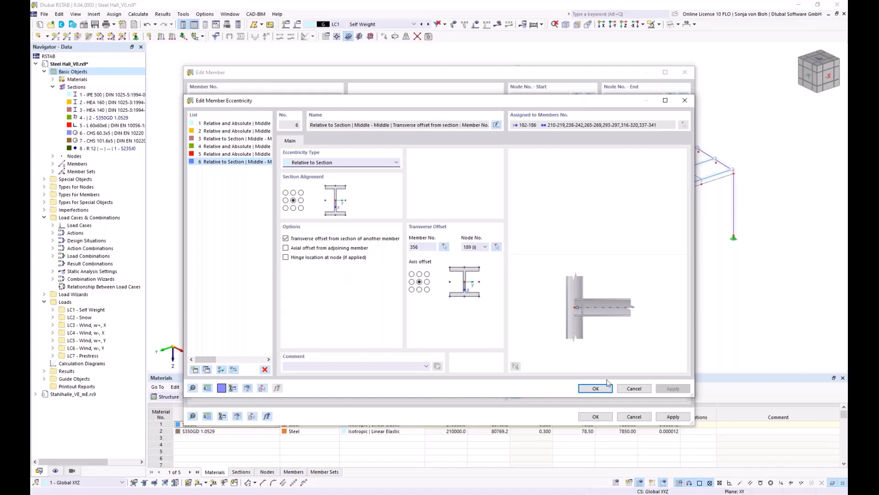
left_click(634, 389)
left_click(634, 417)
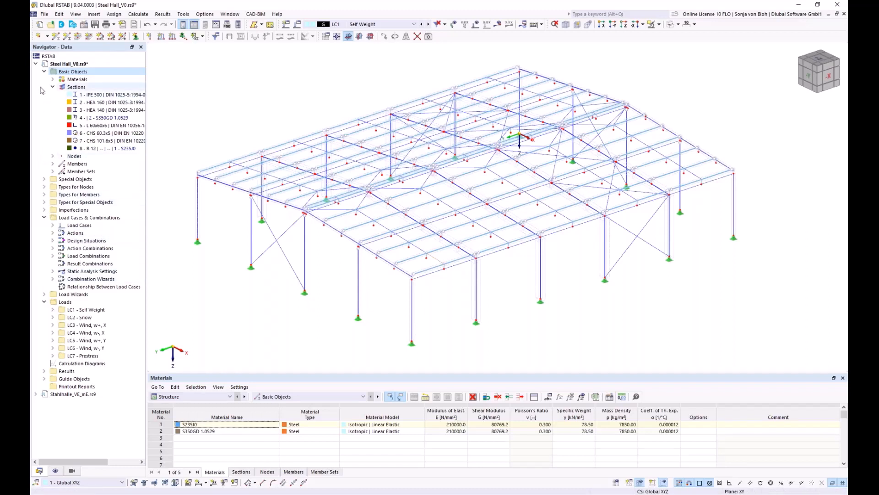
Step: Start a new member shear panel with the definition type Trapezoidal sheeting
left_click(44, 195)
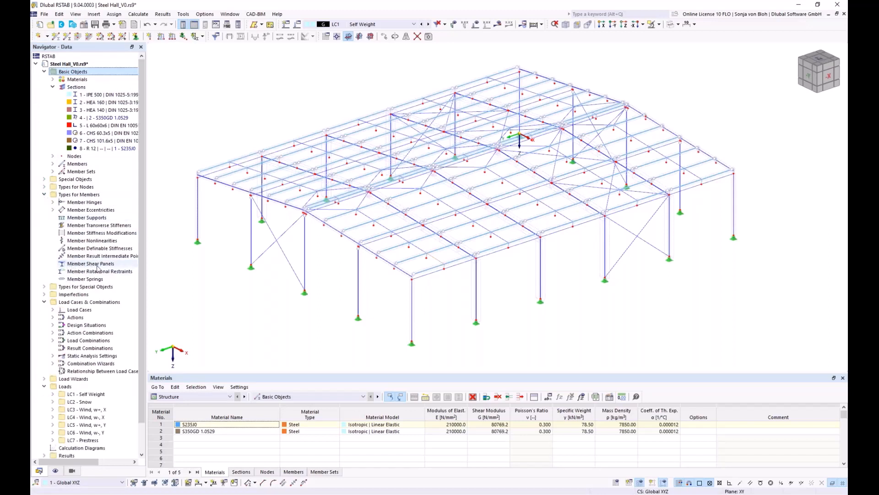
right_click(80, 267)
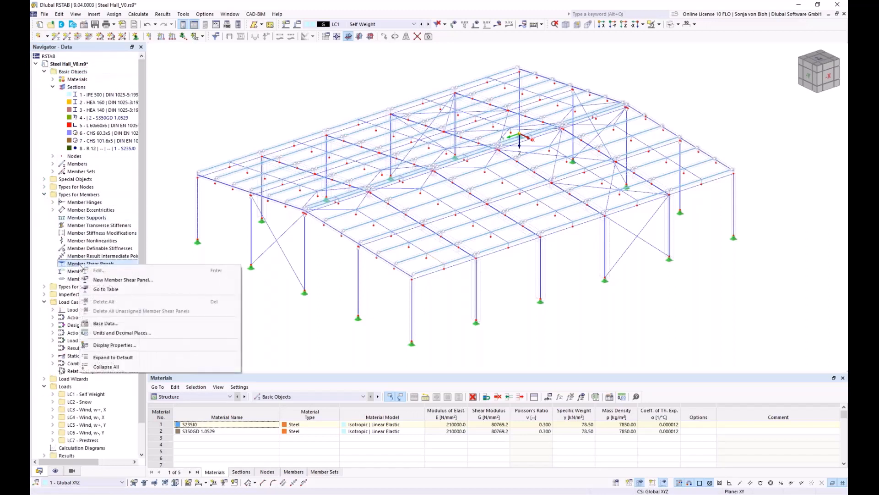
left_click(102, 280)
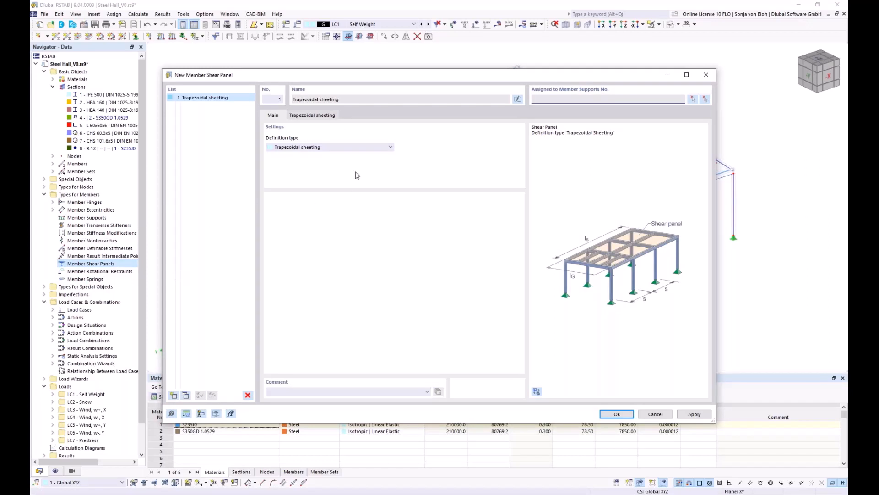
left_click(390, 147)
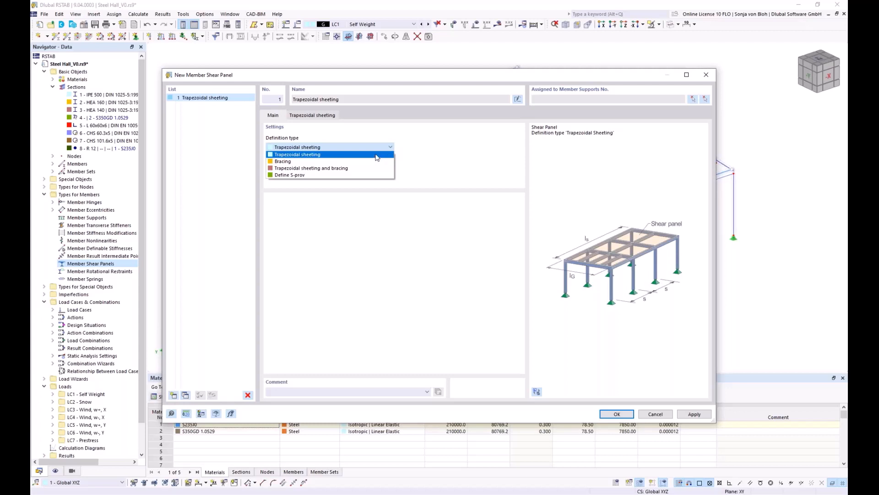
left_click(376, 157)
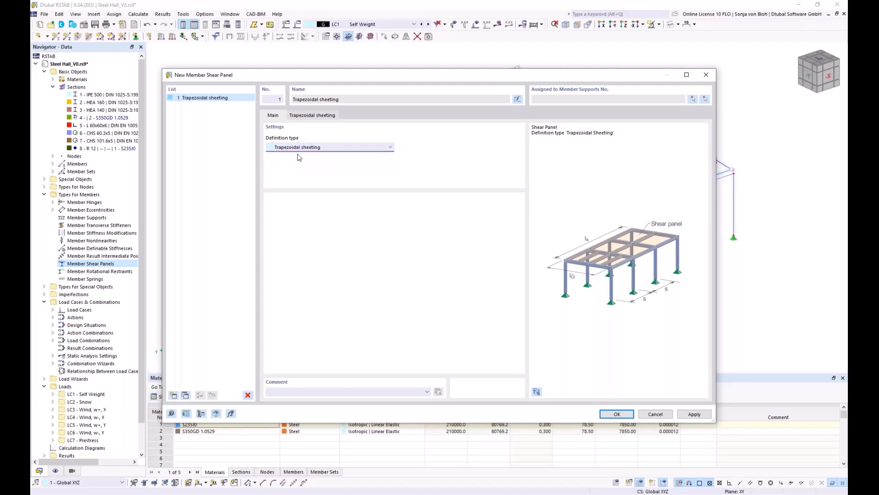
Step: Assign the Hoesch (+) T50.1 - 0.75 sheeting to the shear panel, with the fastening arrangement Every Rib
left_click(320, 117)
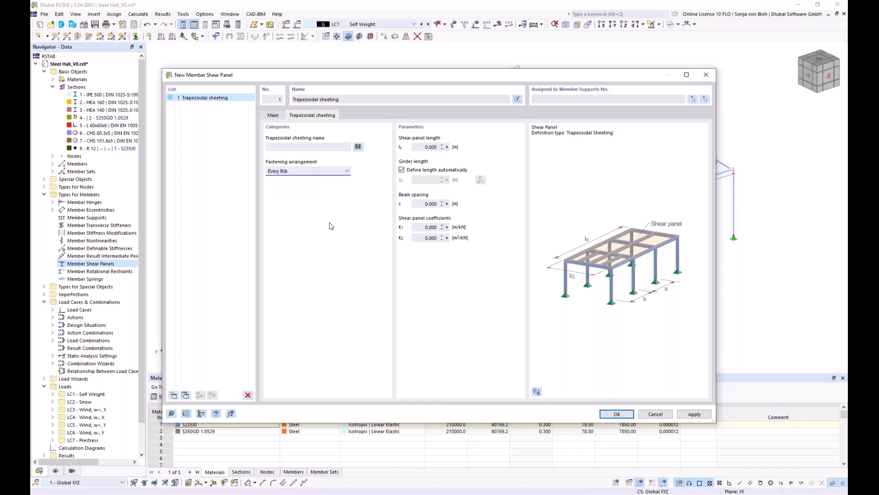
left_click(358, 147)
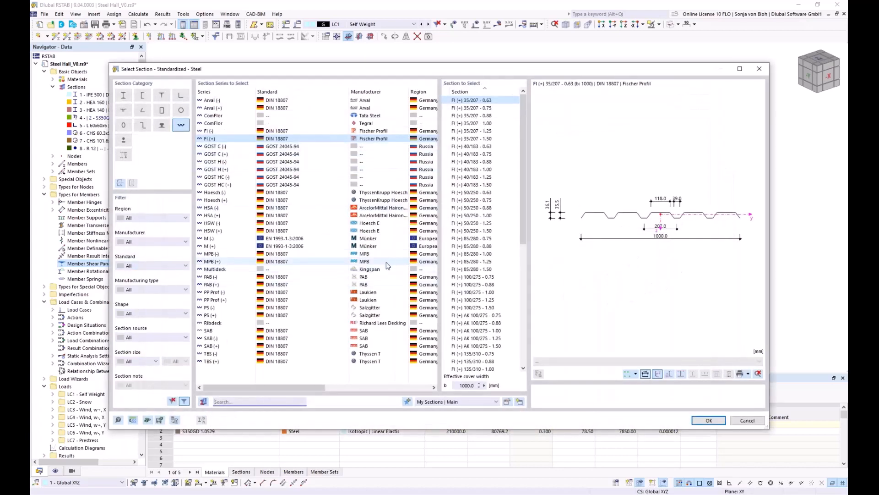
left_click(253, 203)
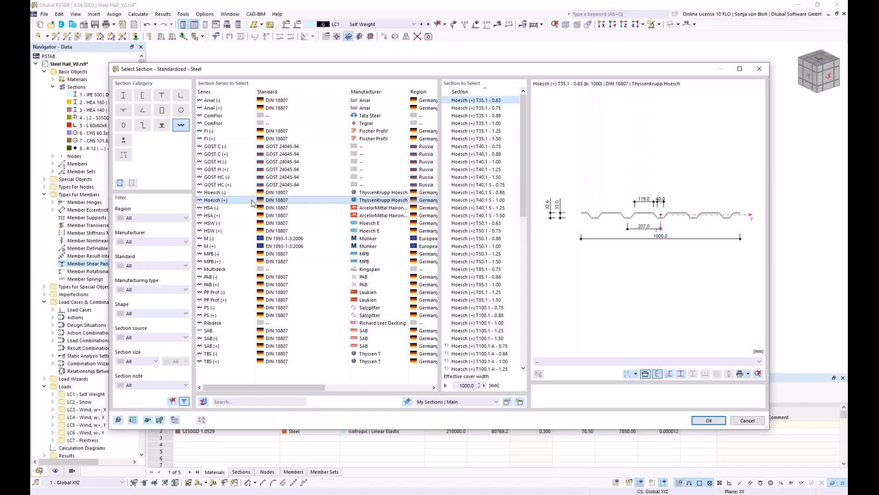
left_click(480, 224)
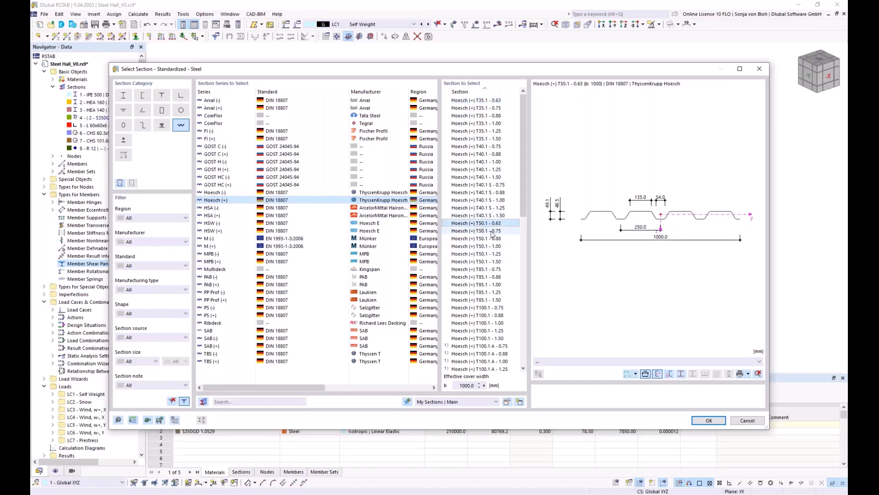
left_click(491, 231)
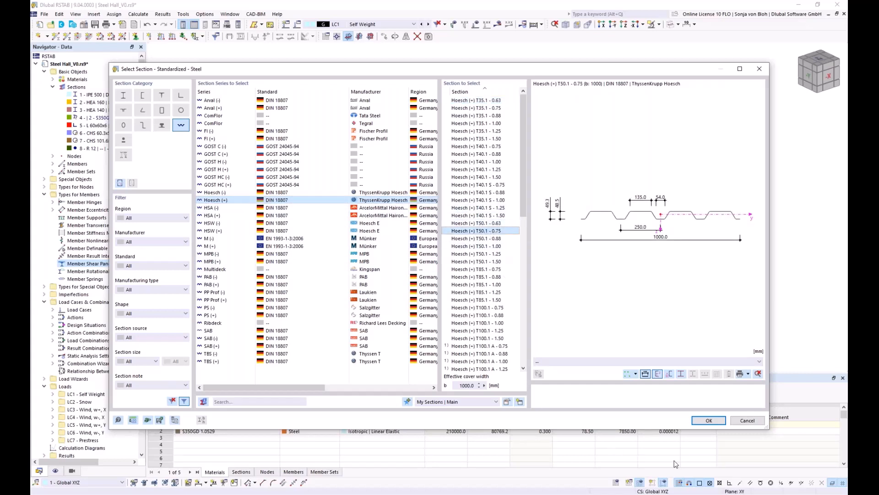
left_click(700, 421)
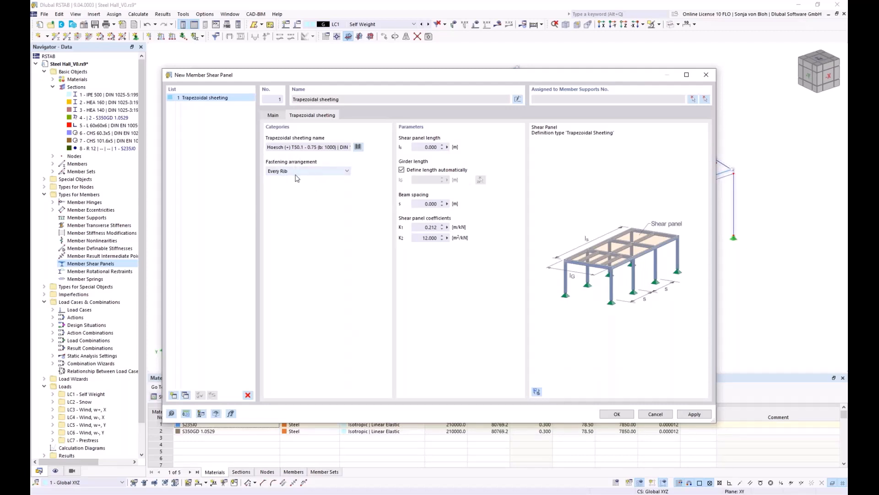
left_click(346, 174)
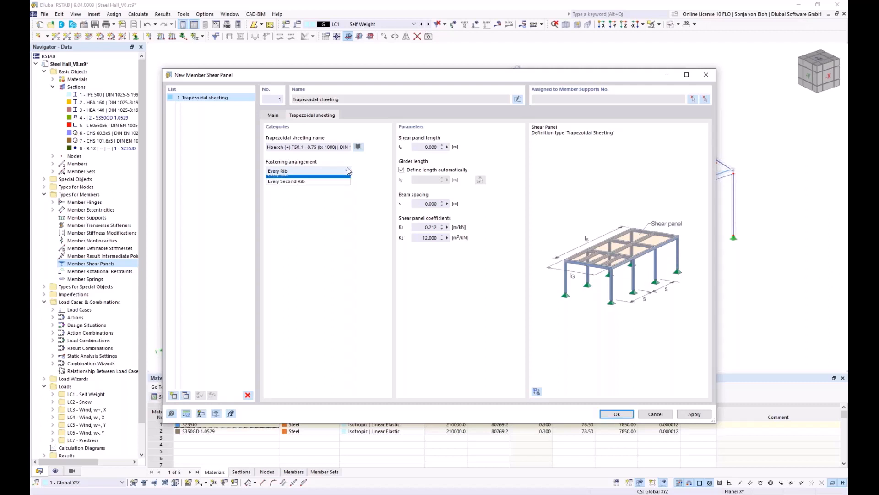
left_click(340, 173)
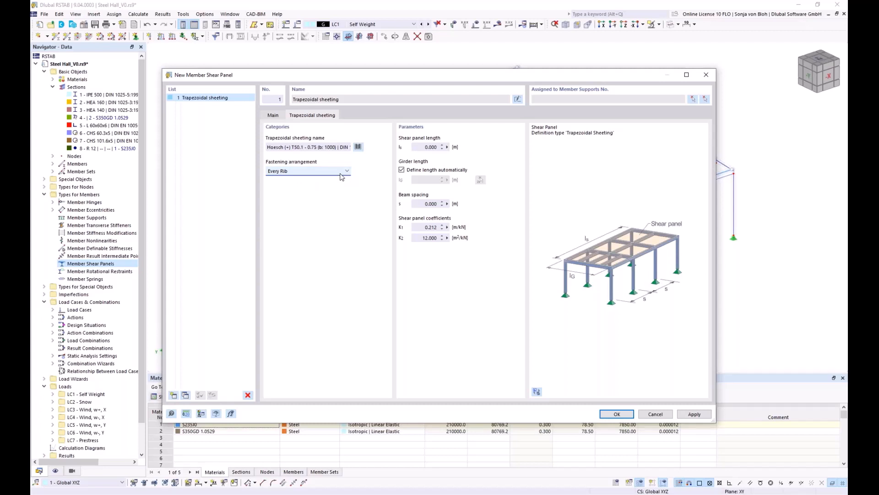
Step: Set the shear panel length to 10.050 m by measuring between two points in the hall model
left_click(447, 147)
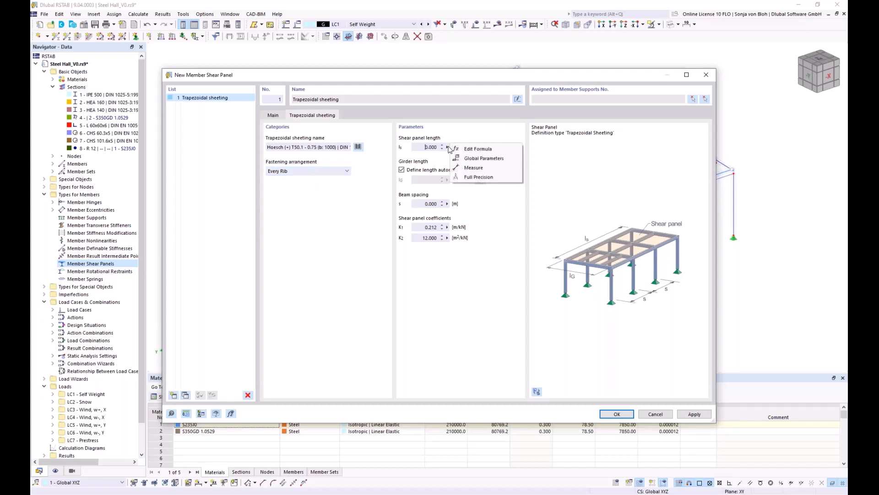
left_click(473, 168)
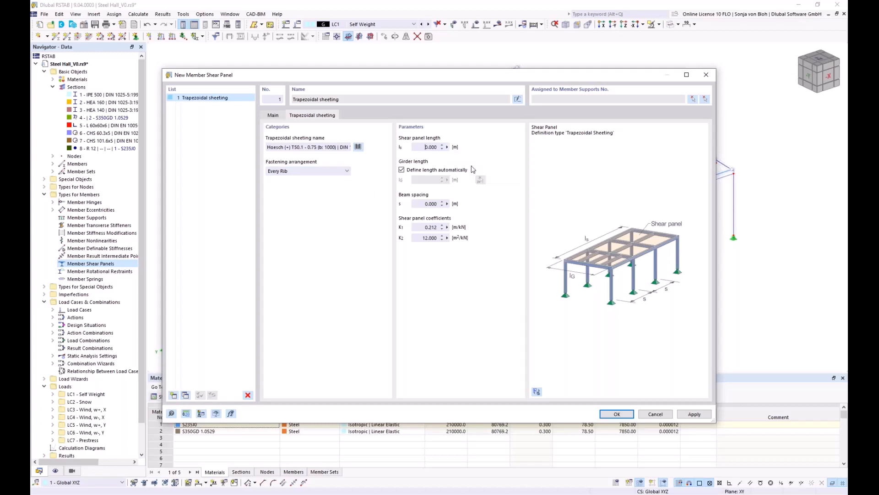
scroll(310, 237, "up", 3)
scroll(310, 237, "up", 5)
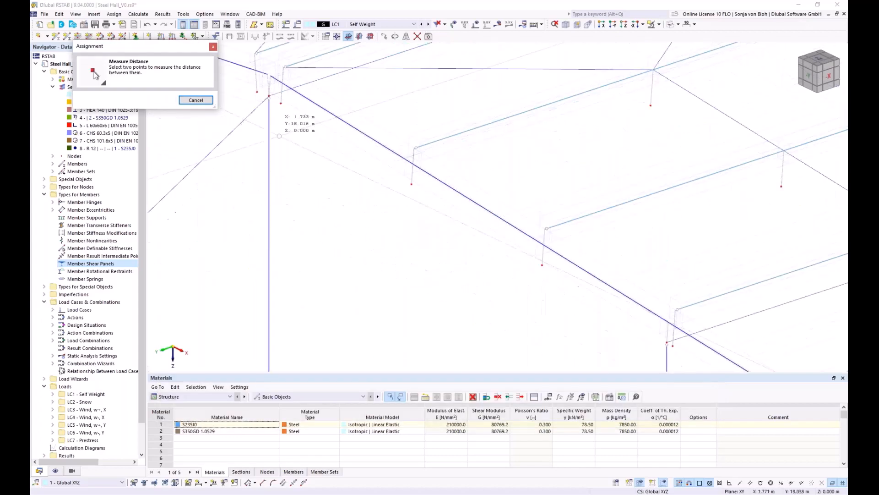
scroll(281, 149, "down", 4)
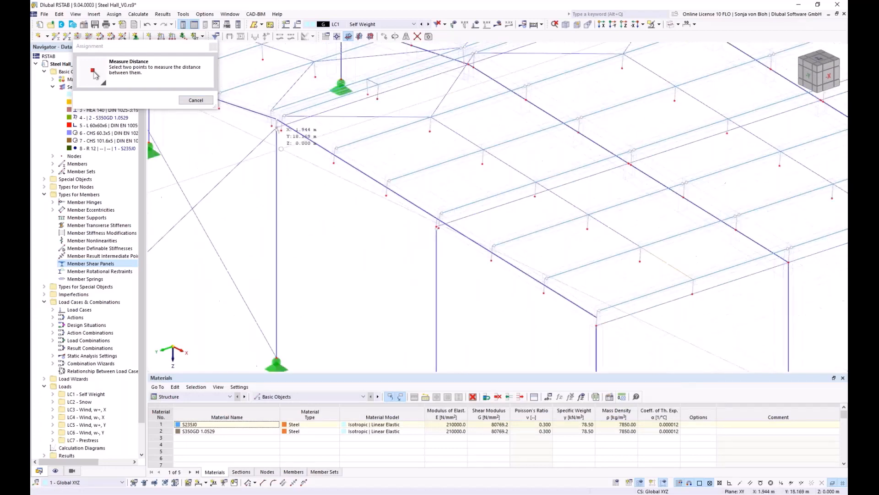
left_click(501, 267)
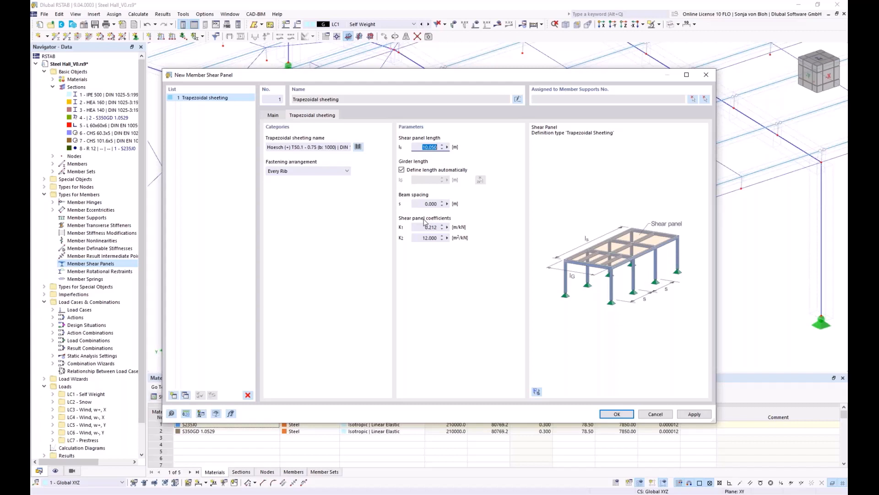
Step: Set the shear panel's beam spacing by measuring between two neighbouring purlin points at the roof edge, and finish the shear panel
left_click(448, 203)
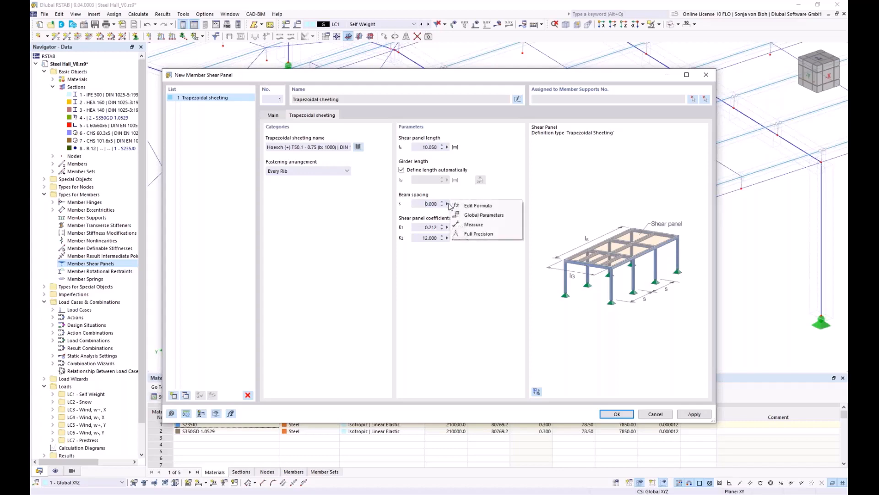
left_click(481, 225)
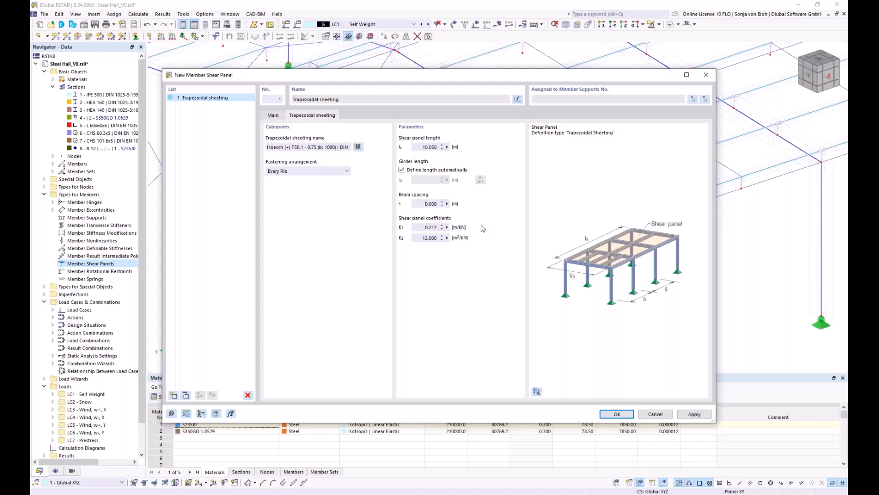
scroll(476, 249, "up", 3)
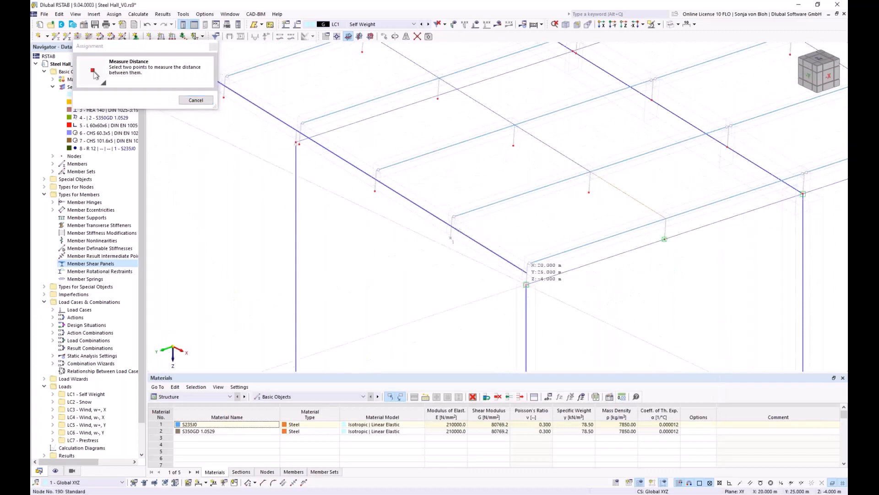
left_click(526, 284)
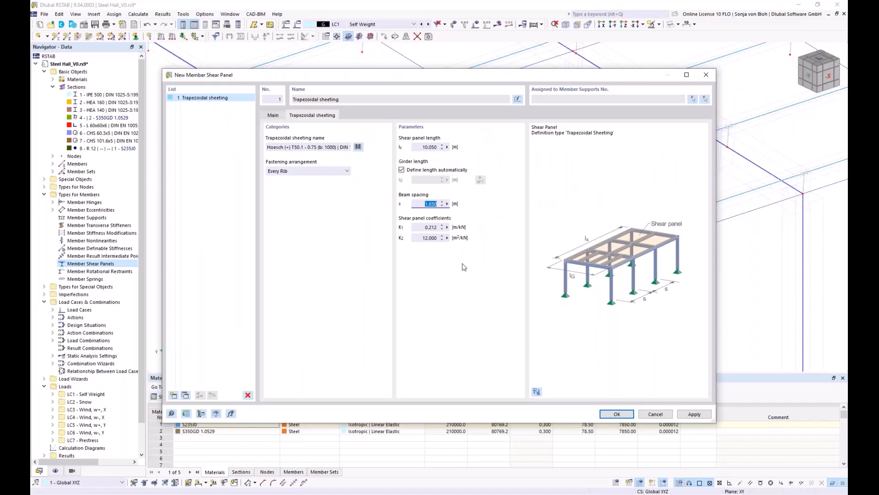
left_click(622, 415)
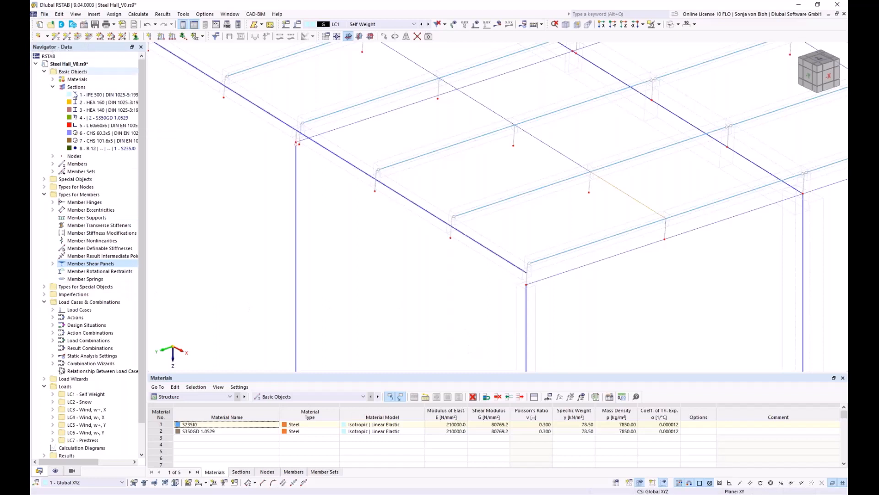
Step: Start a new member rotational restraint and review the available restraint types and the parameters of the Continuous type
scroll(93, 256, "down", 1)
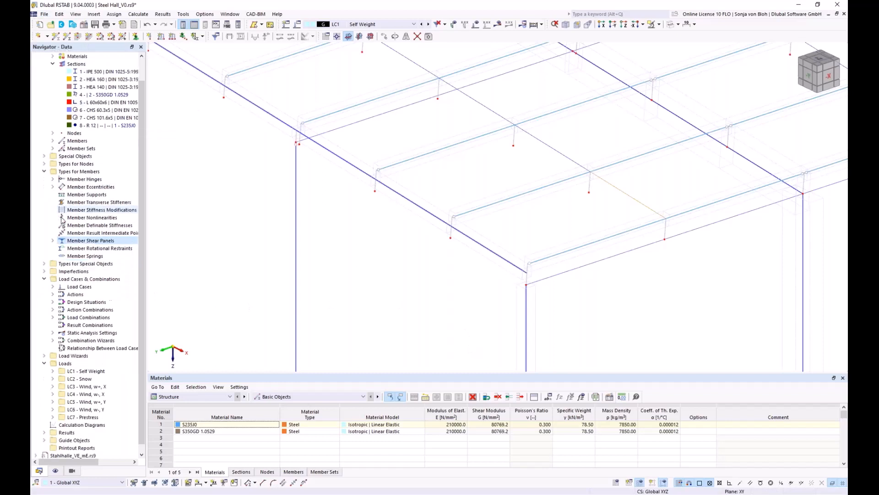
right_click(89, 247)
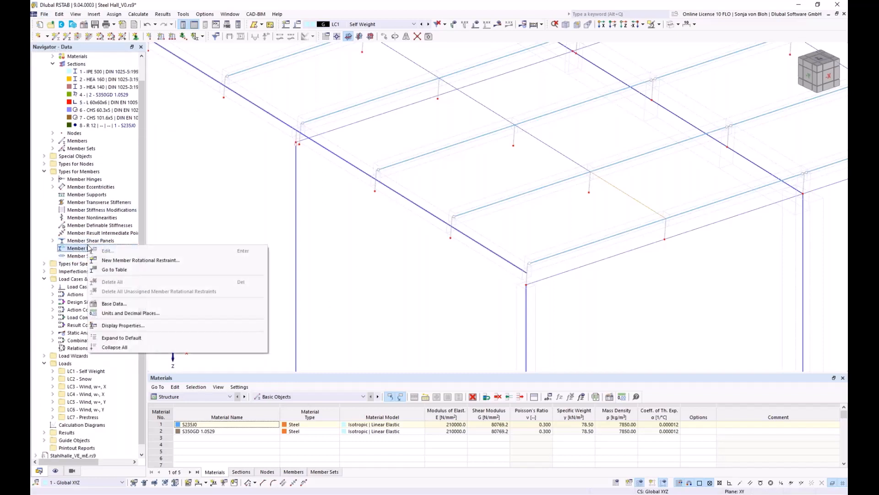
left_click(141, 261)
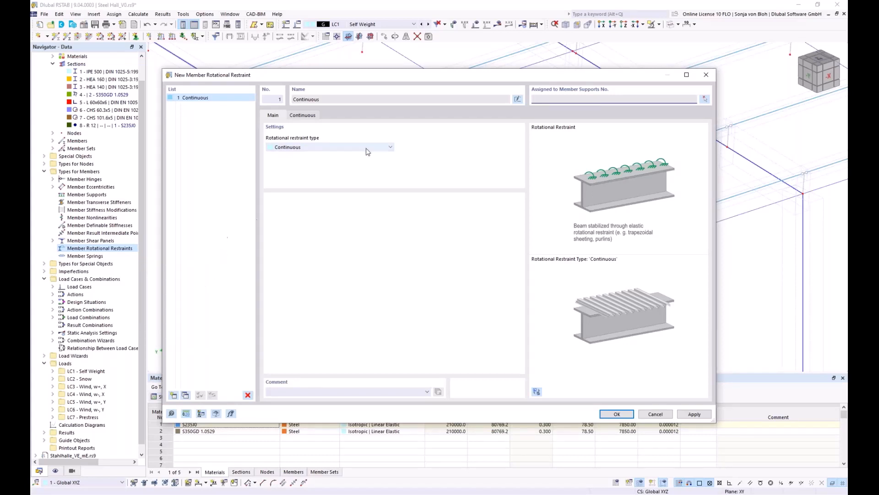
left_click(391, 147)
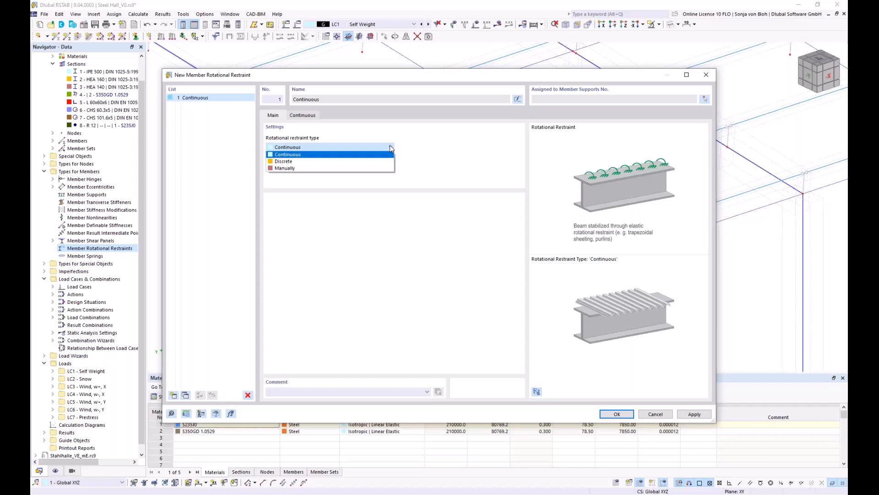
left_click(295, 156)
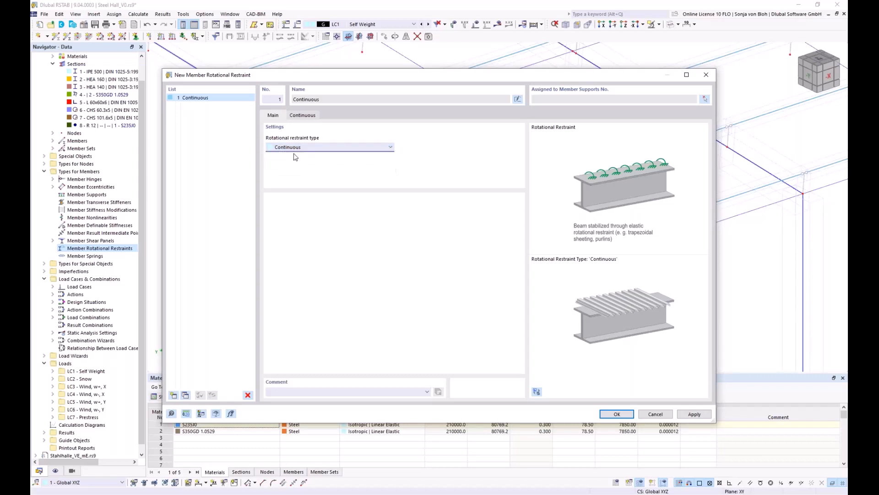
left_click(313, 117)
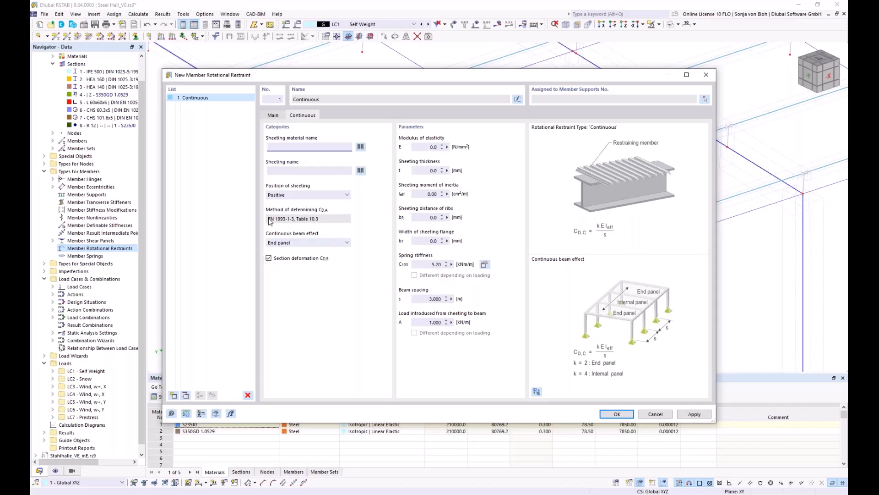
left_click(273, 115)
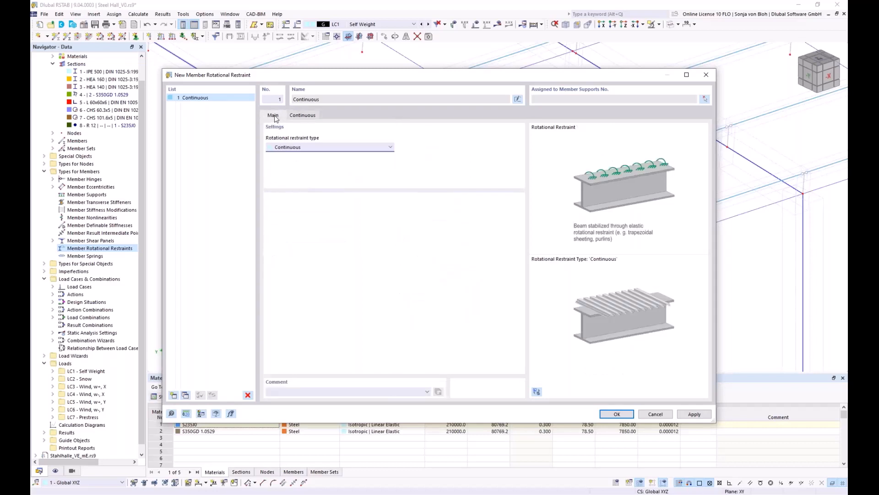
Step: Define the rotational restraint as Manually with a total rotational spring stiffness of 1.07 kNm/m
left_click(341, 147)
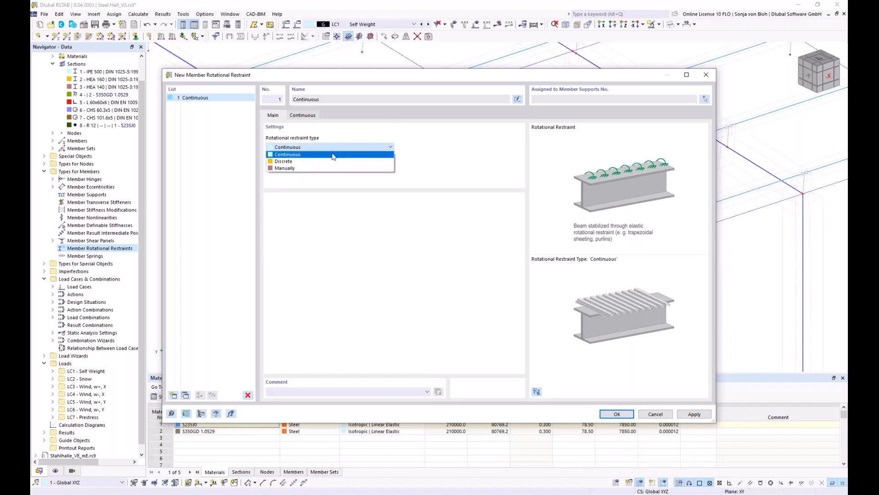
left_click(285, 168)
left_click(302, 116)
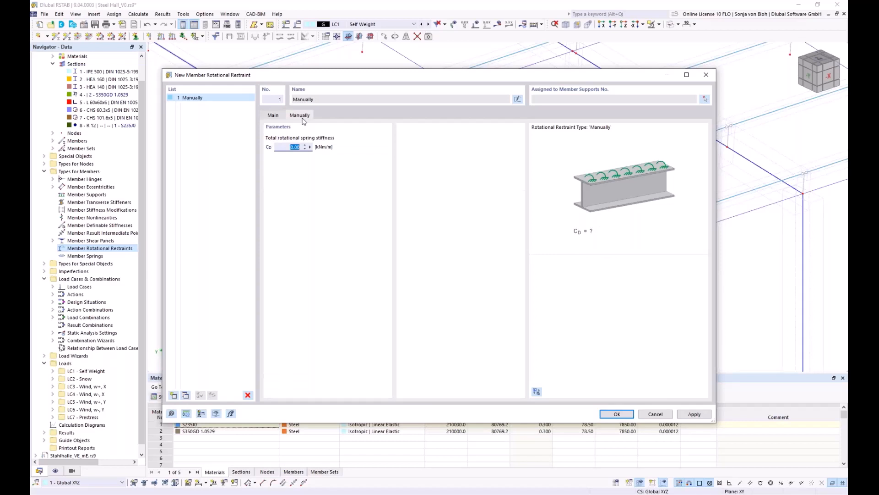
type("1.07")
left_click(616, 415)
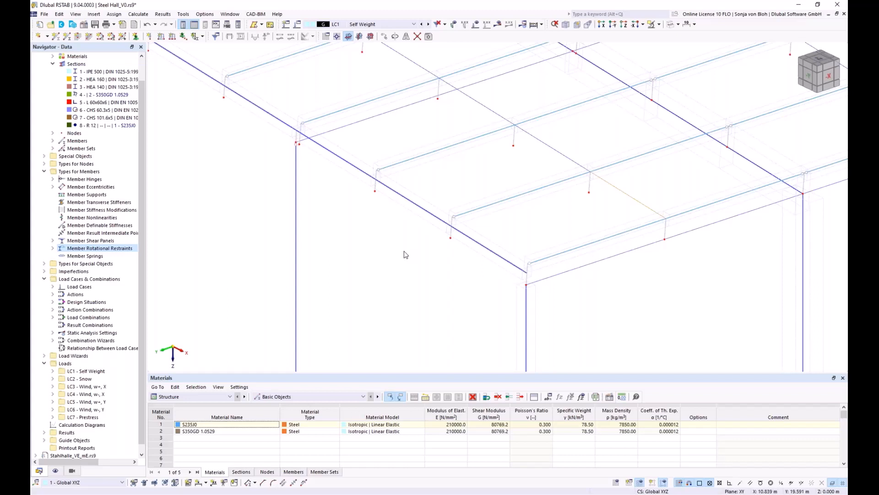
Step: Start a new member support with Shear panel in y and Rotational restraint about x as its fictitious stiffnesses
right_click(85, 196)
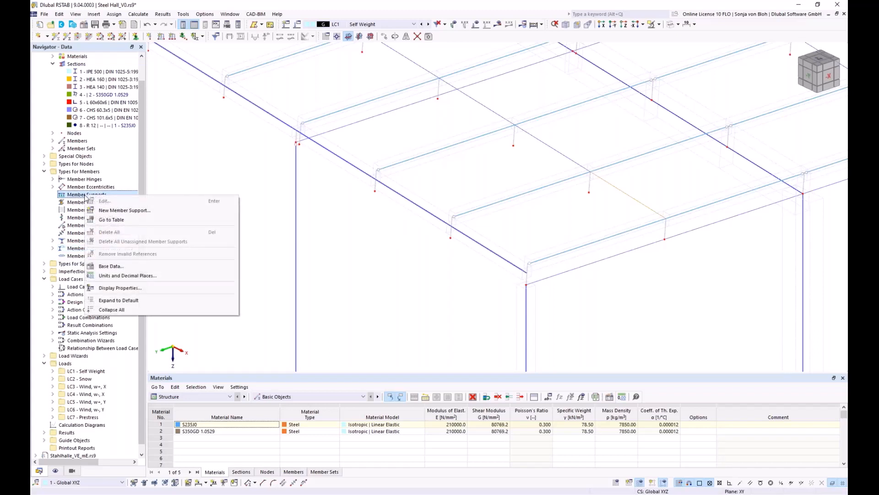
left_click(101, 211)
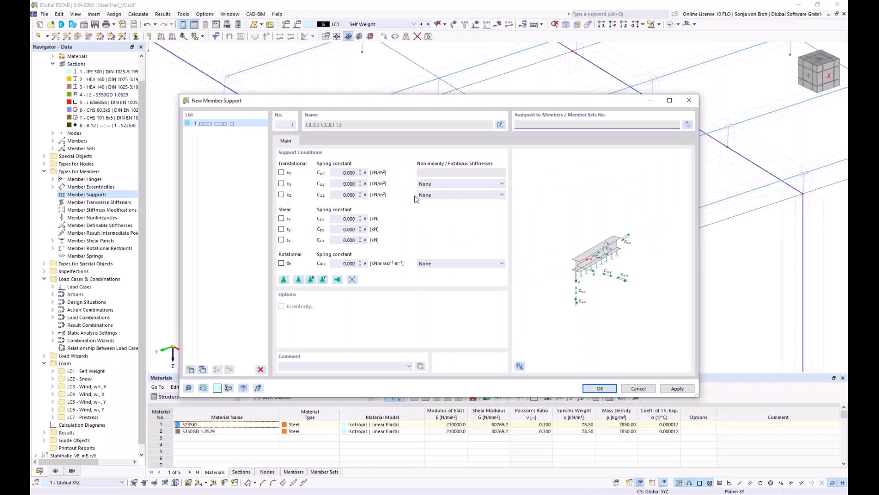
left_click(501, 183)
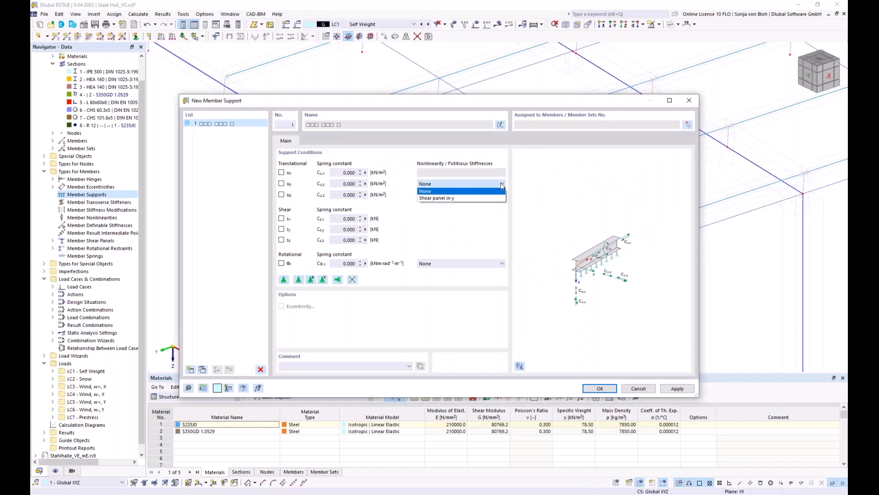
left_click(466, 198)
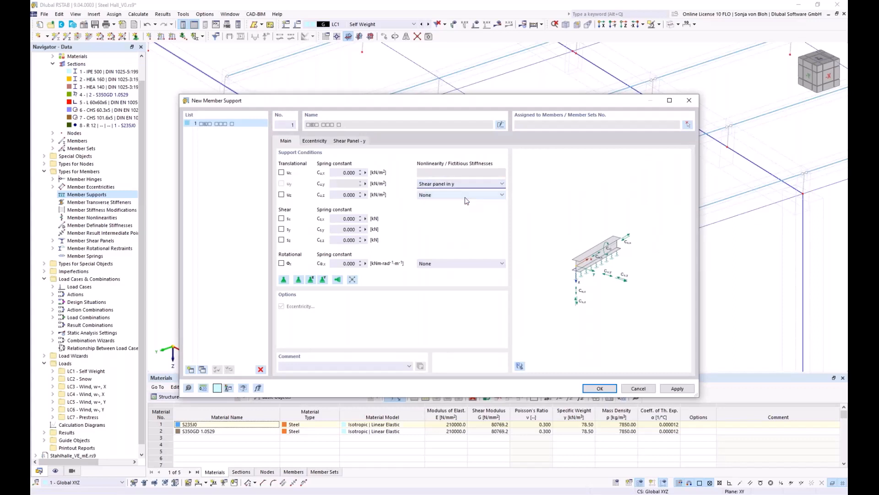
left_click(483, 264)
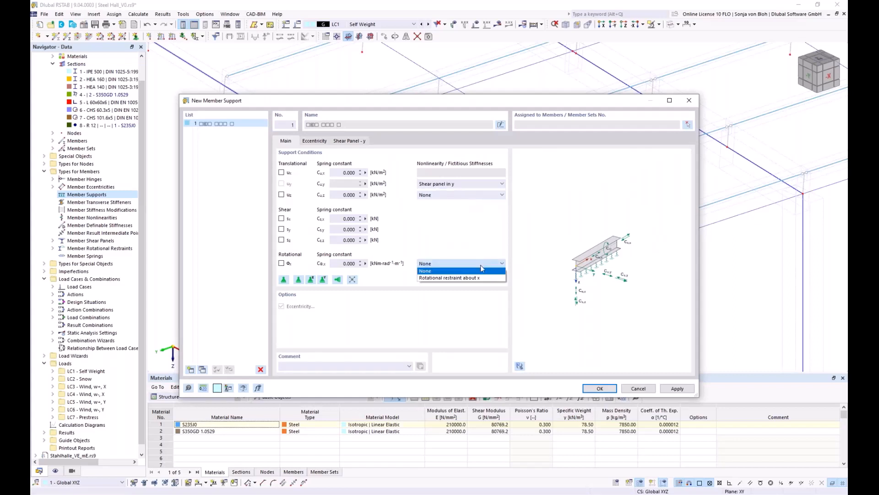
left_click(470, 278)
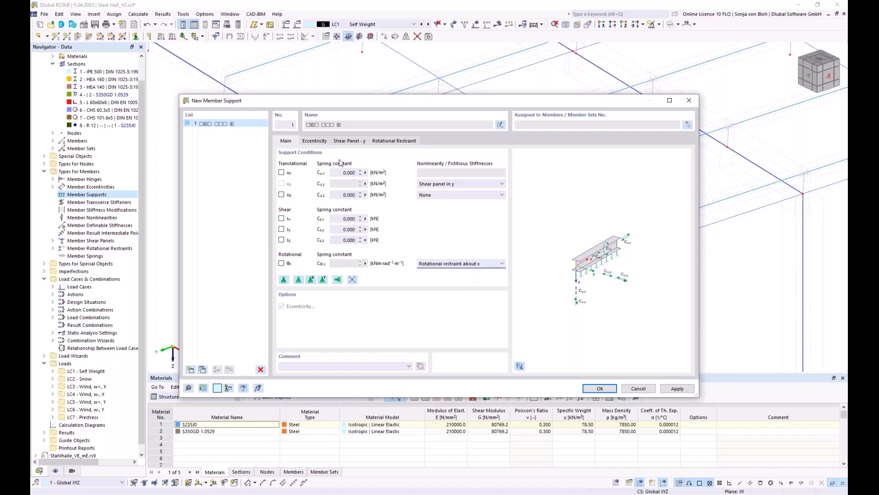
Step: Place the support's eccentricity reference at the top centre of the section and assign shear panel 1 - Trapezoidal sheeting
left_click(315, 141)
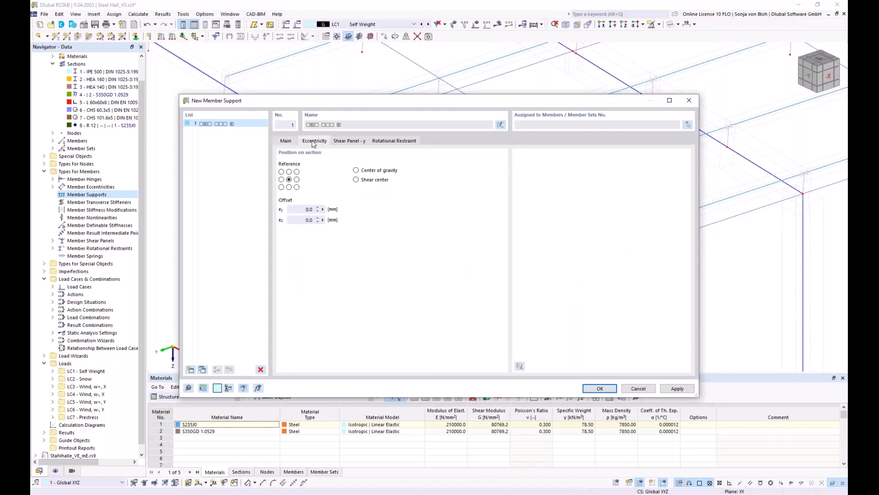
left_click(289, 172)
left_click(356, 142)
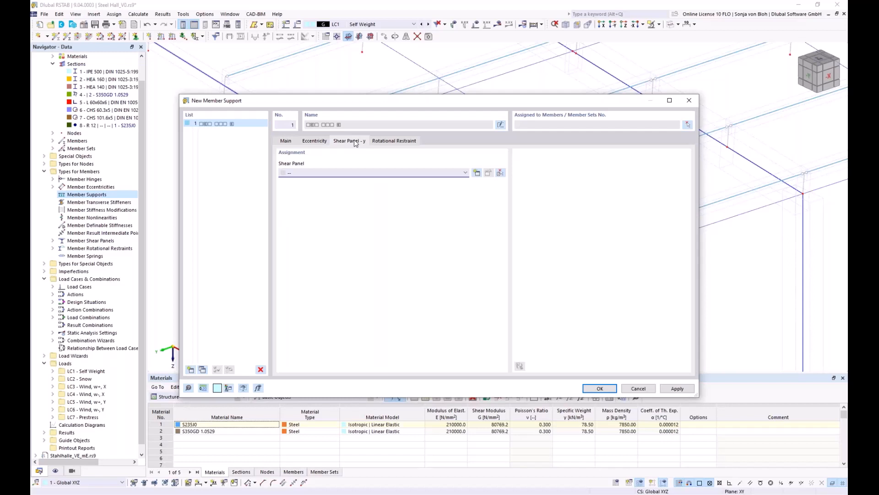
left_click(433, 174)
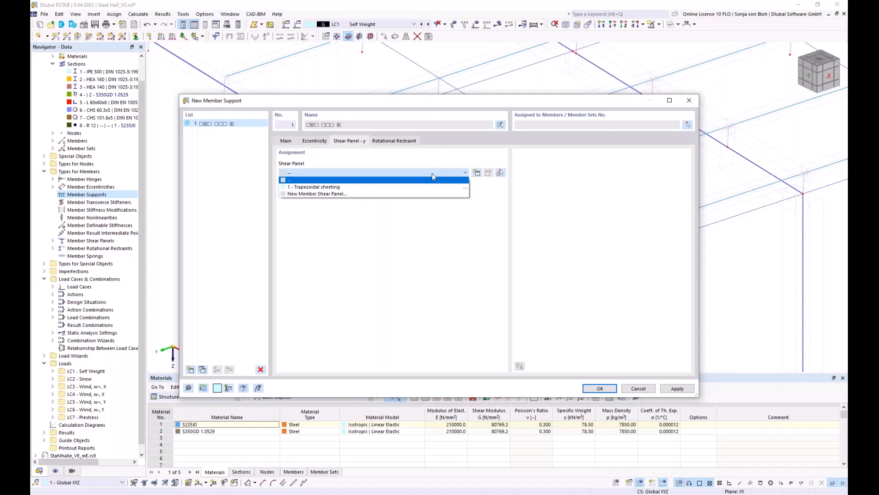
left_click(414, 187)
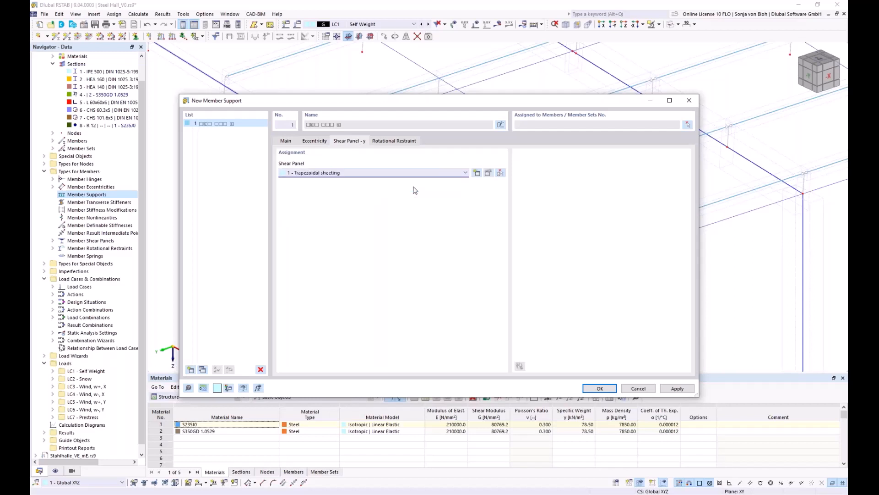
Step: Assign rotational restraint 1 - Manually to the member support
left_click(400, 144)
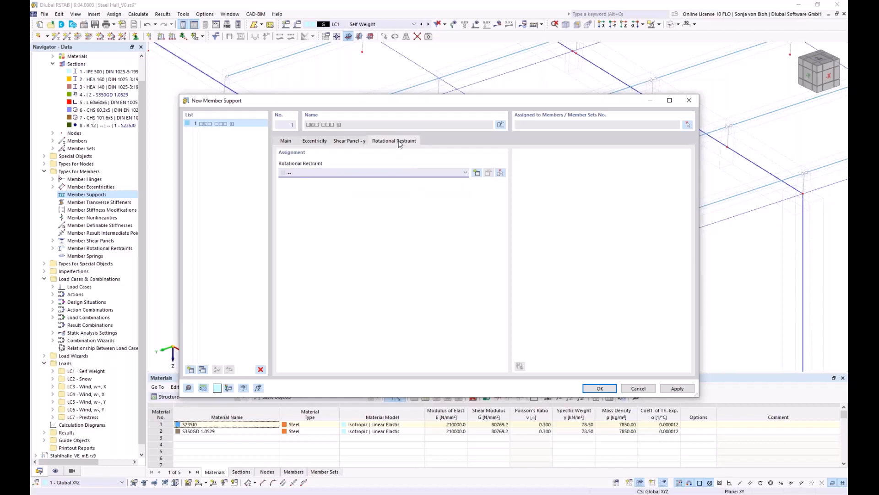
left_click(435, 172)
left_click(324, 187)
Step: Begin assigning the member support graphically and limit the visible members to section 4, the S350GD purlins
left_click(688, 125)
scroll(530, 220, "down", 3)
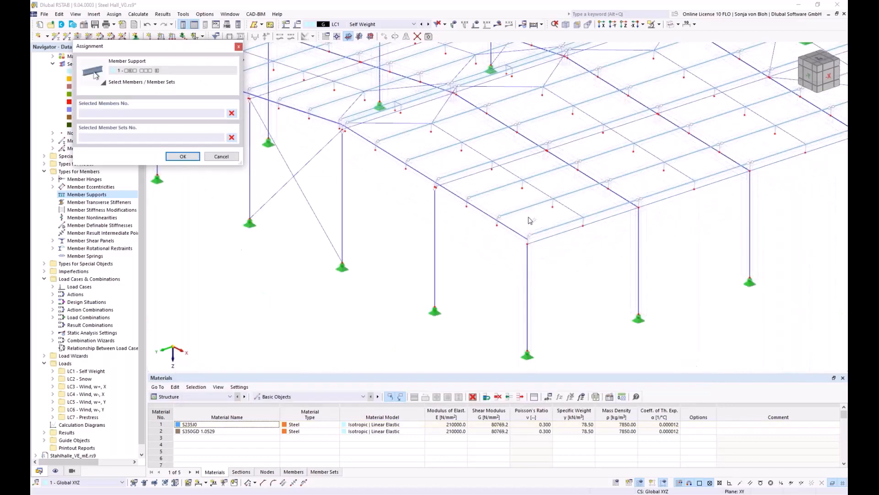
scroll(530, 220, "down", 5)
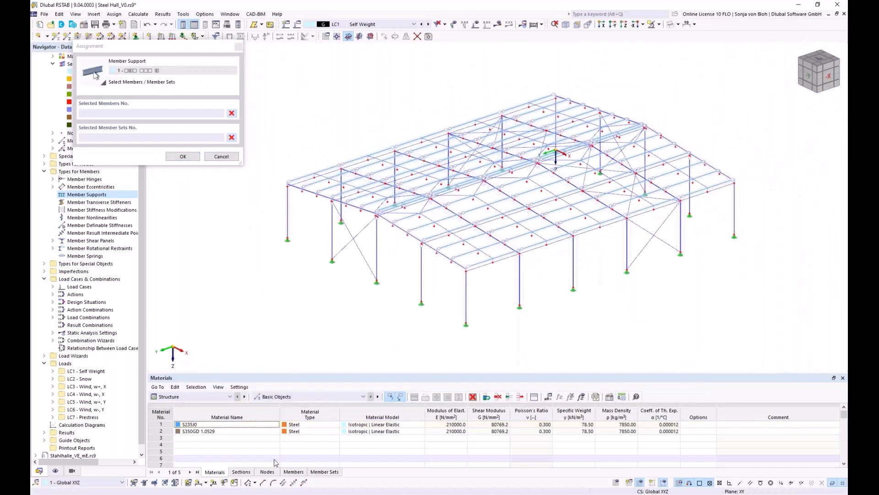
left_click(72, 471)
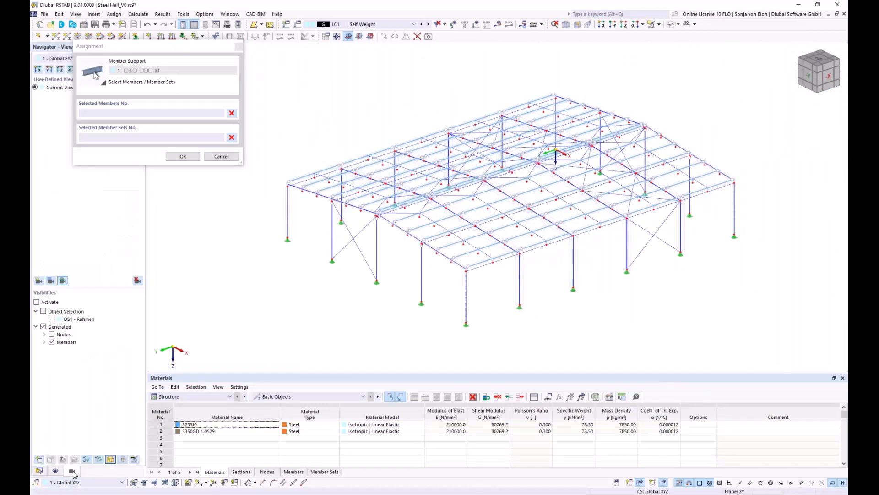
left_click(44, 342)
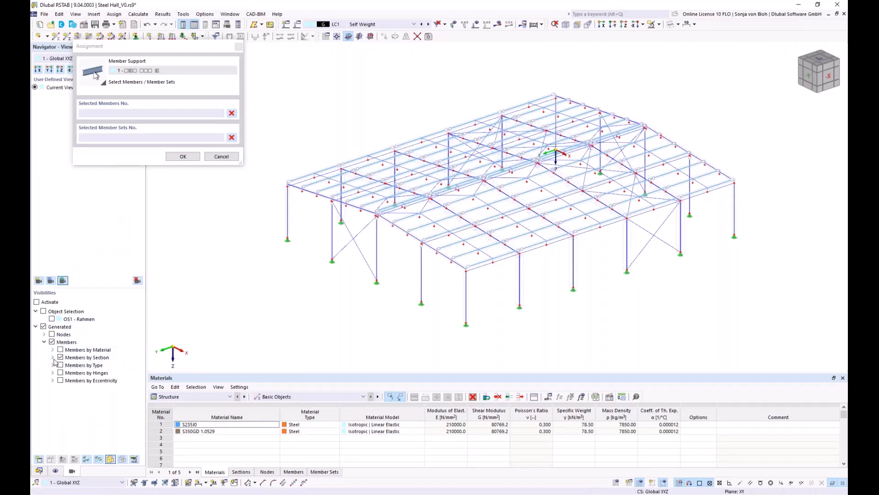
left_click(53, 357)
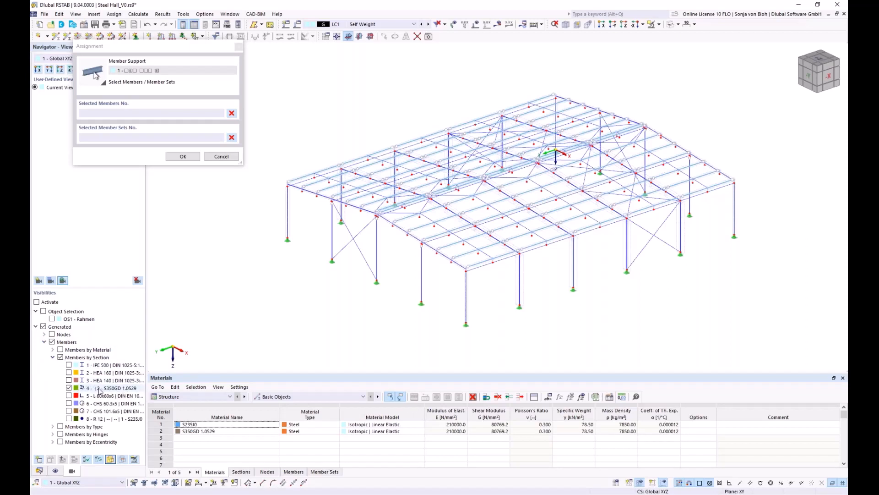
left_click(37, 302)
scroll(346, 236, "down", 3)
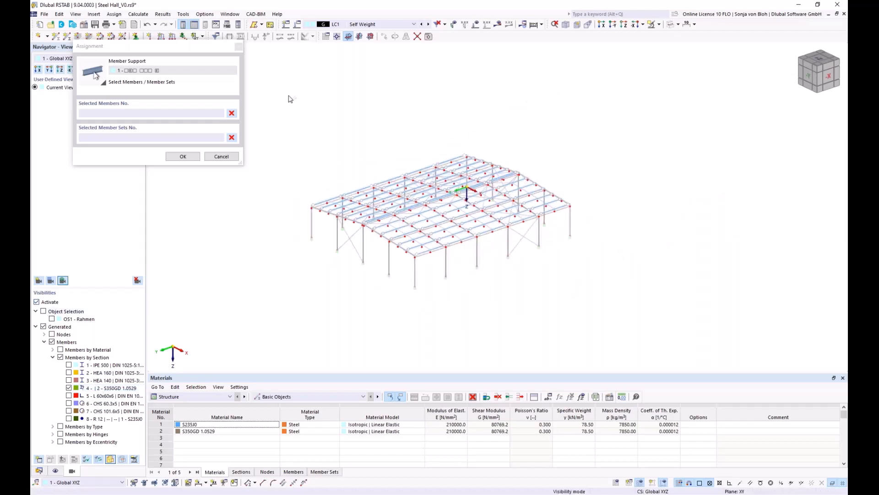
Step: Assign the member support to all visible purlins, removing the member sets from the selection so that only individual members are included
left_click_drag(274, 79, 654, 316)
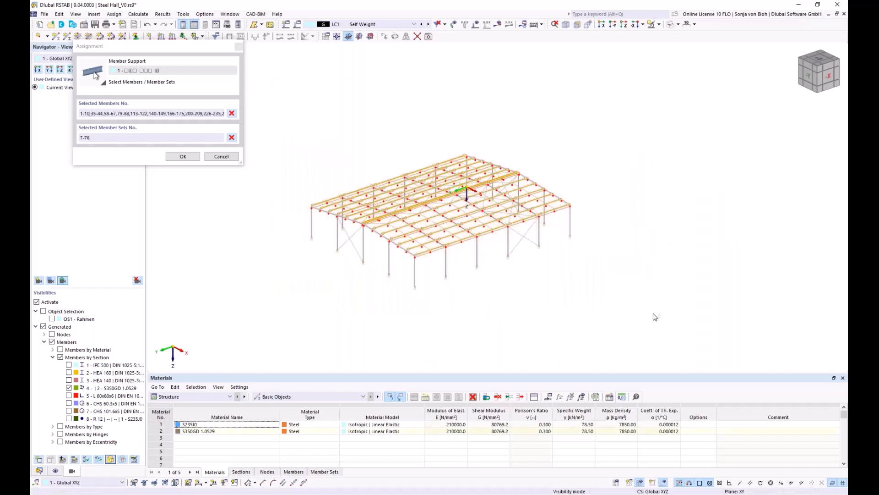
left_click(108, 138)
key("BackSpace")
key("BackSpace")
key("BackSpace")
key("BackSpace")
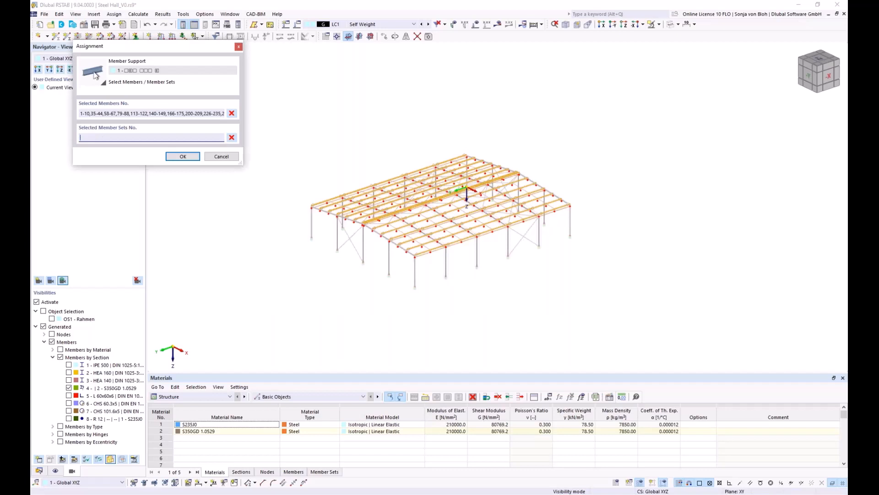
left_click(183, 156)
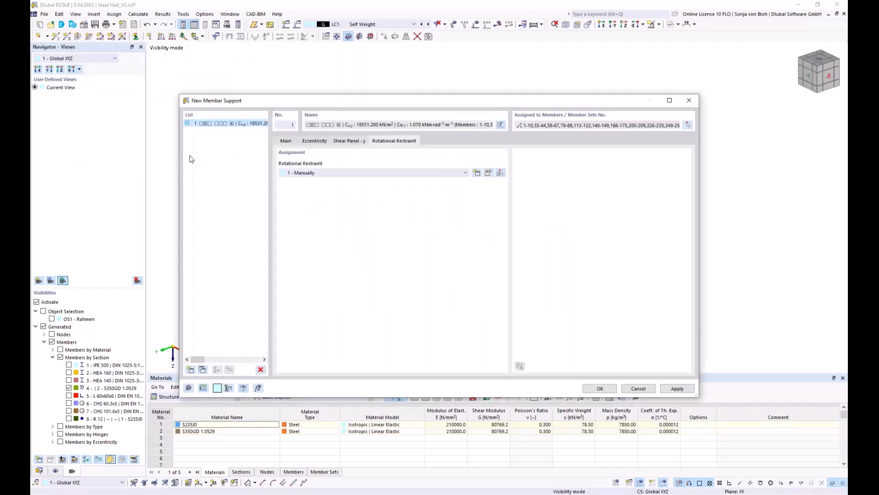
Step: Confirm the new member support assigned to the purlins
left_click(600, 388)
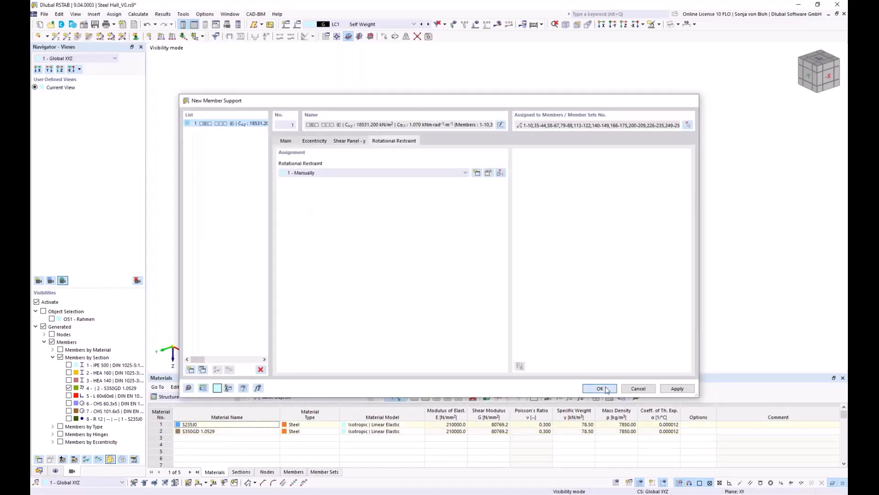
scroll(382, 301, "up", 3)
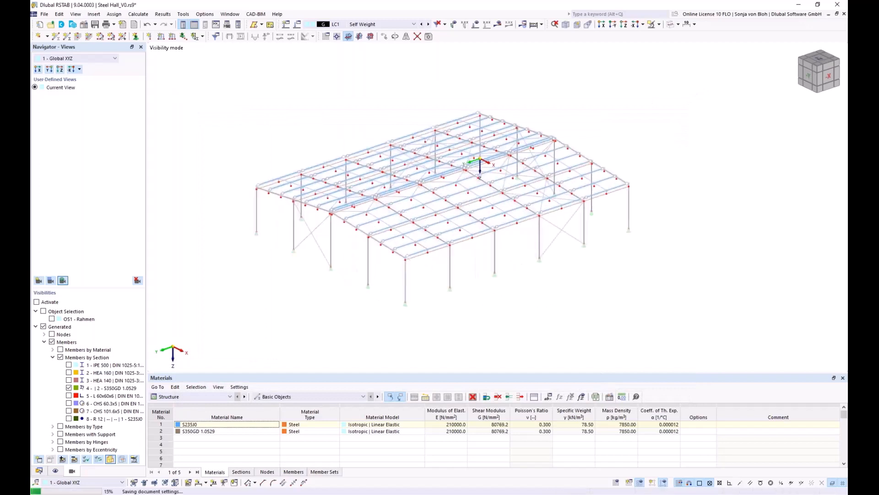
middle_click_drag(369, 307, 354, 313)
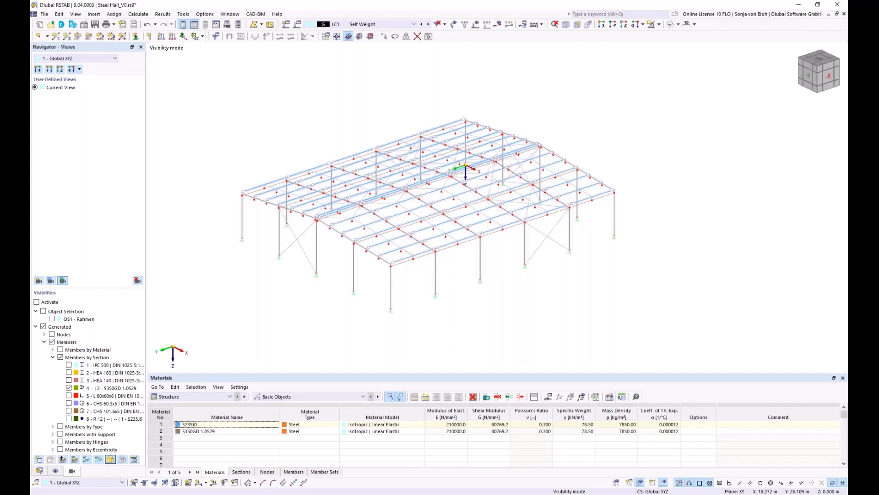
Step: Turn on the display of member shear panels and member rotational restraints in the model
left_click(56, 471)
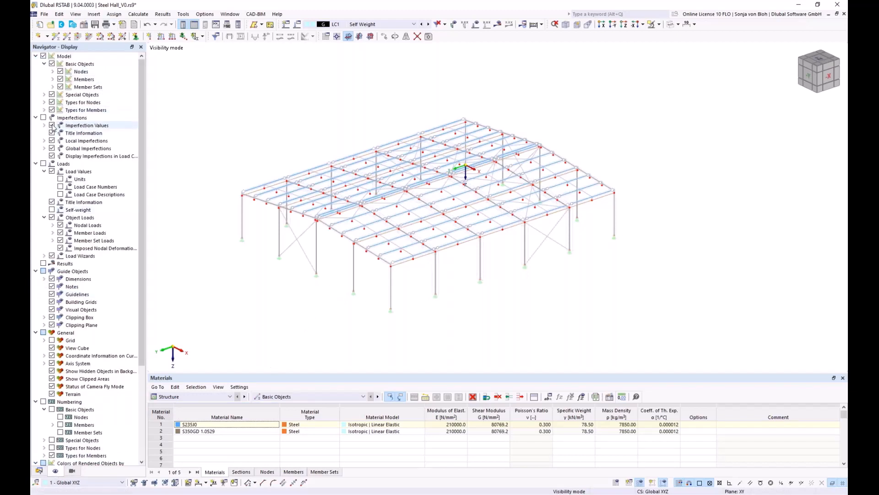
left_click(45, 110)
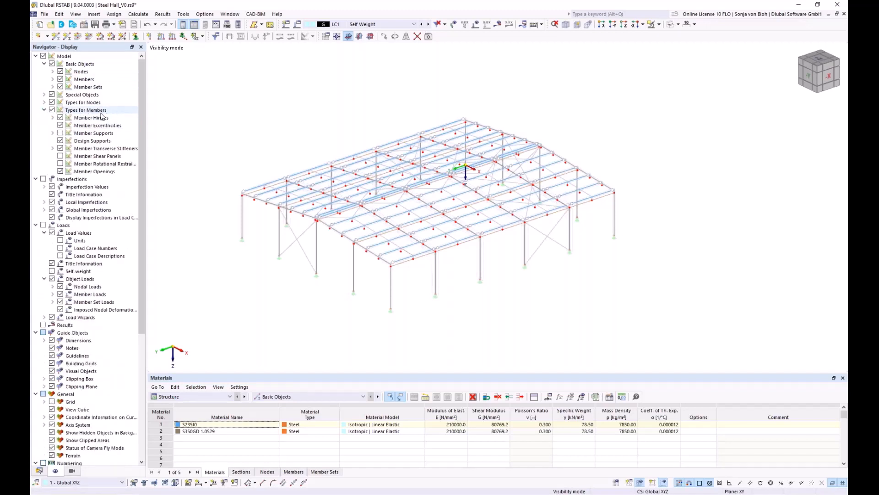
left_click(60, 156)
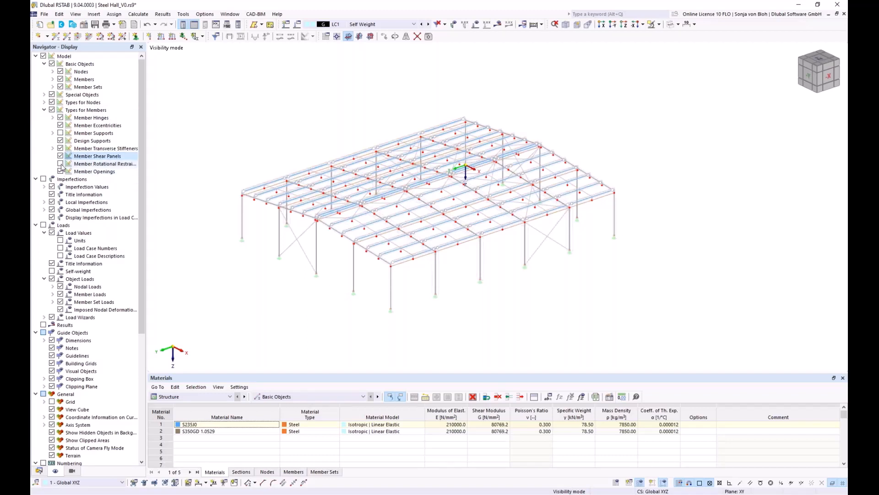
left_click(60, 164)
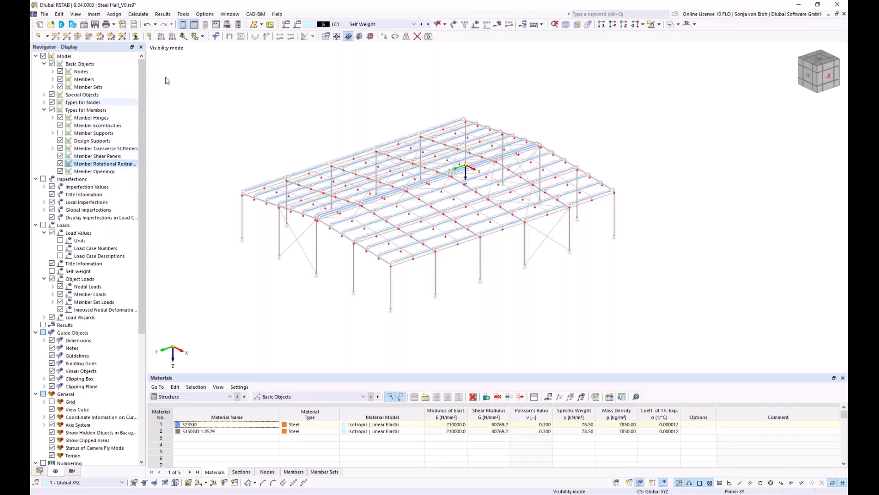
Step: Restore the previous visibility of the whole hall and inspect the shear panel and rotational restraint symbols along the roof purlins
left_click(659, 24)
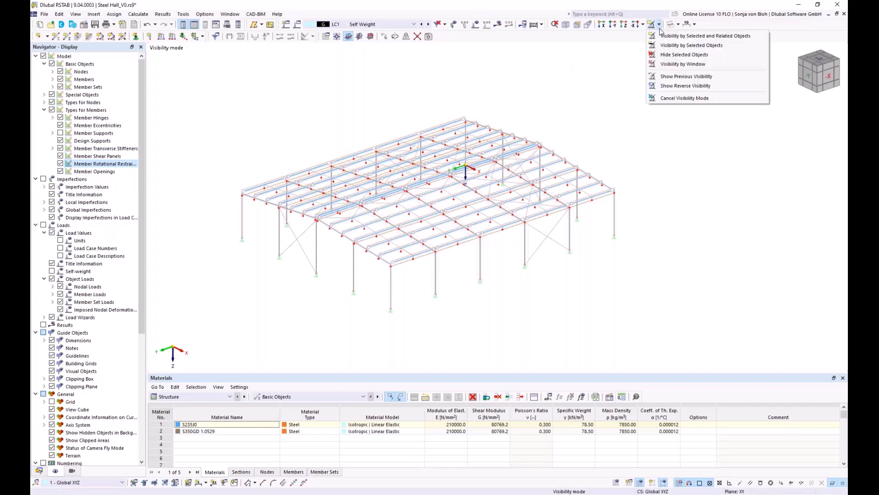
left_click(673, 77)
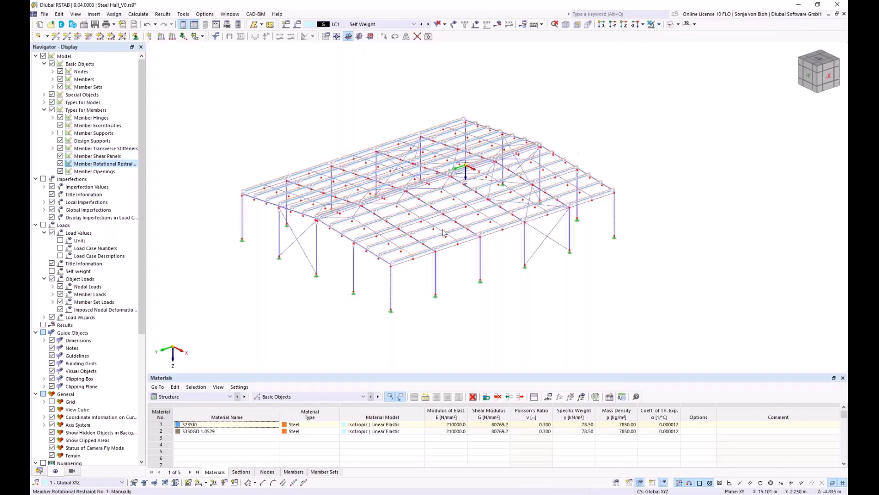
scroll(341, 252, "up", 5)
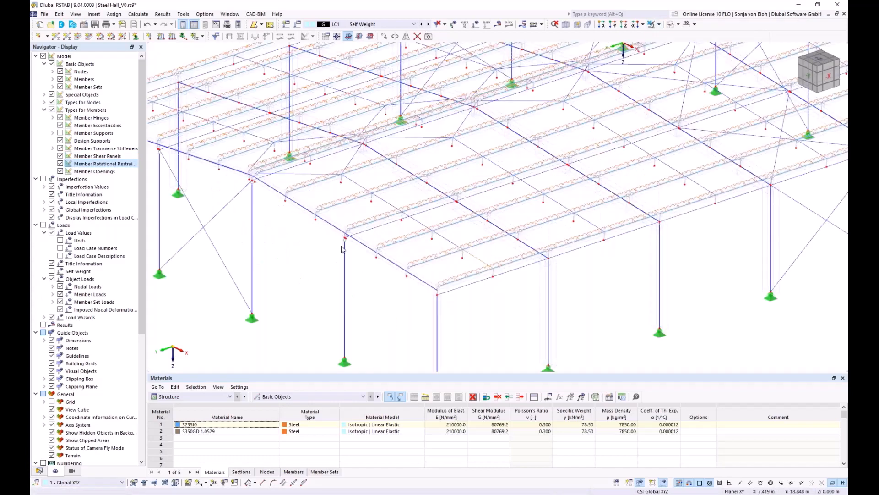
scroll(365, 254, "up", 4)
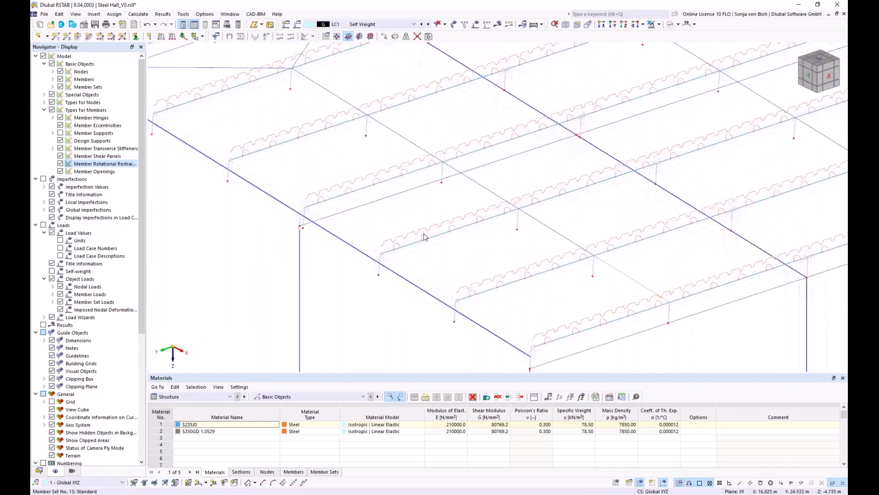
scroll(426, 232, "down", 1)
scroll(430, 227, "down", 1)
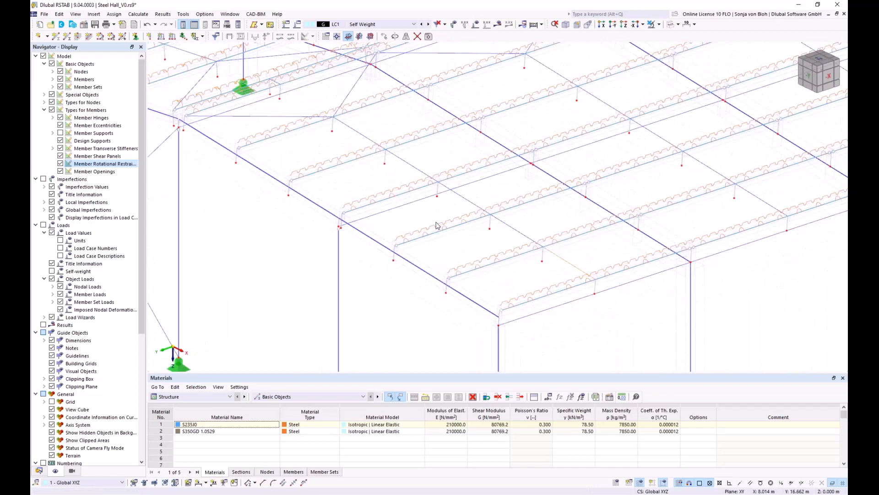
scroll(435, 229, "down", 5)
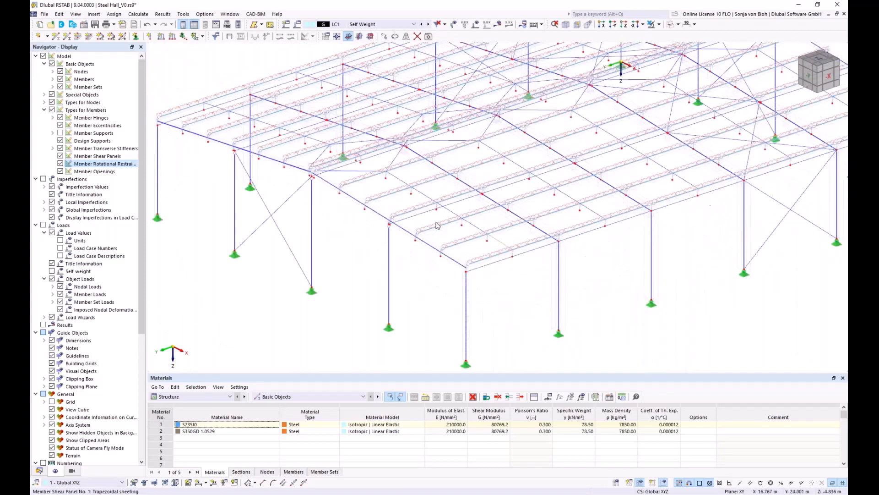
middle_click_drag(418, 251, 359, 252)
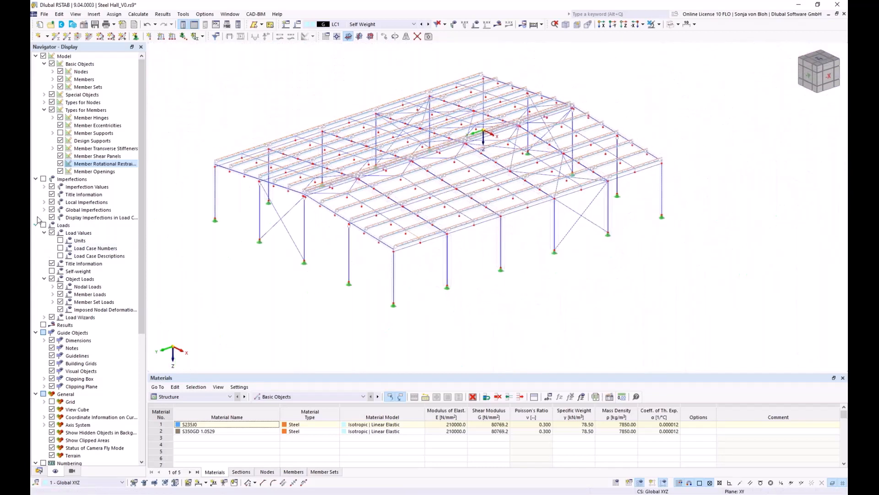
Step: Turn off the display of member rotational restraints and member shear panels
left_click(60, 164)
left_click(60, 156)
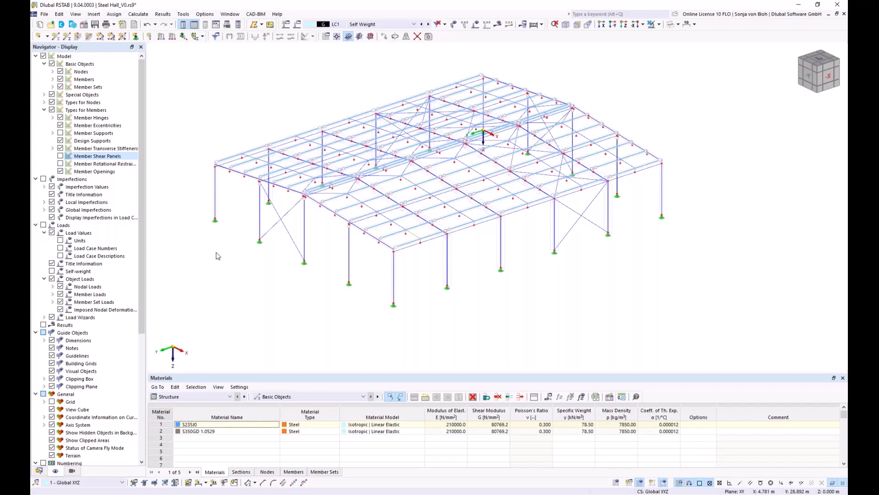
Step: Create a structure modification named "Consider Shear Panel and Rotational Restraint" with the default stiffness options
left_click(38, 470)
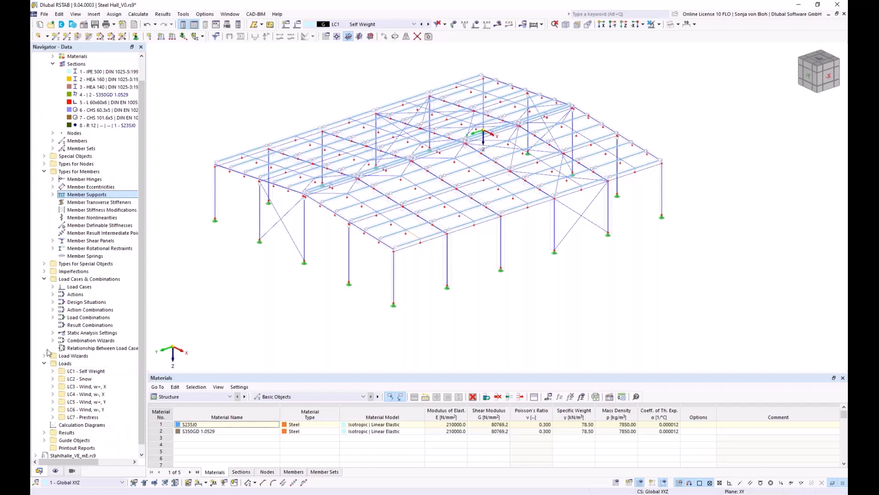
left_click(44, 156)
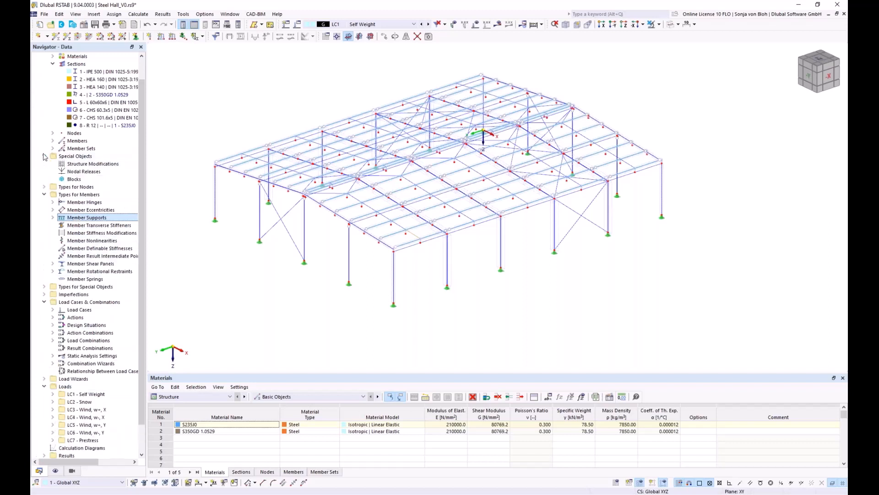
right_click(88, 165)
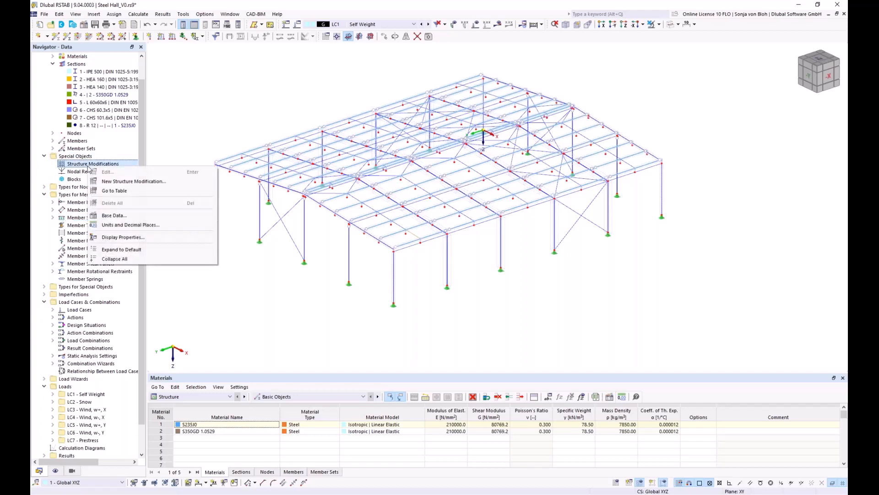
left_click(106, 182)
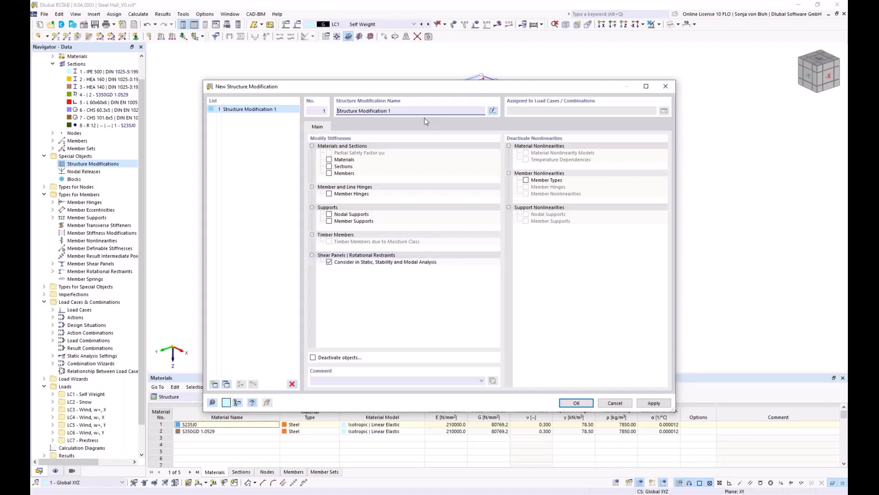
left_click(404, 110)
left_click_drag(404, 109, 289, 105)
key("BackSpace")
type("Consider Shear Panel and Rotational R")
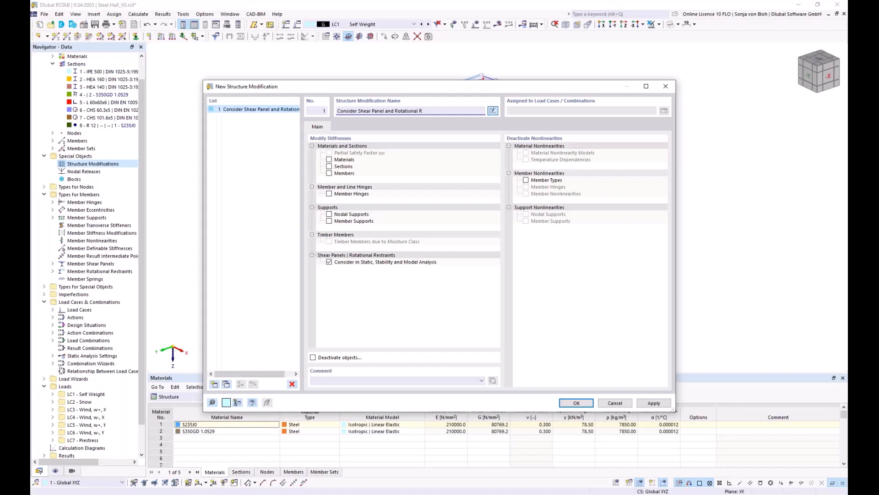
type("estraint")
left_click(577, 403)
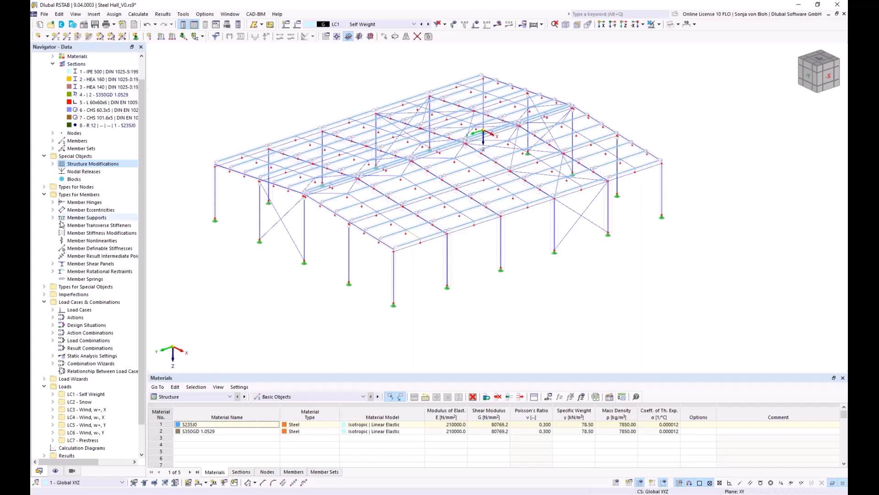
Step: Enable structure modification 1 - Consider Shear Panel and Rotational Restraint in the load combination wizard
left_click(53, 364)
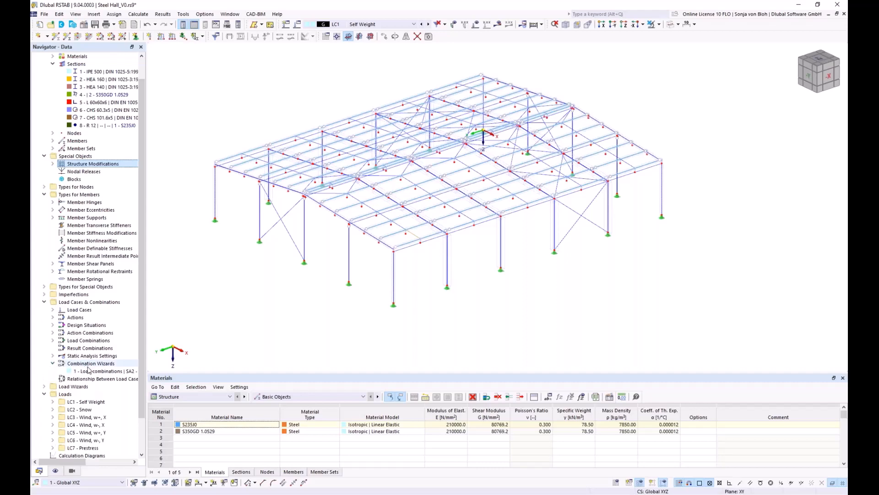
double_click(85, 372)
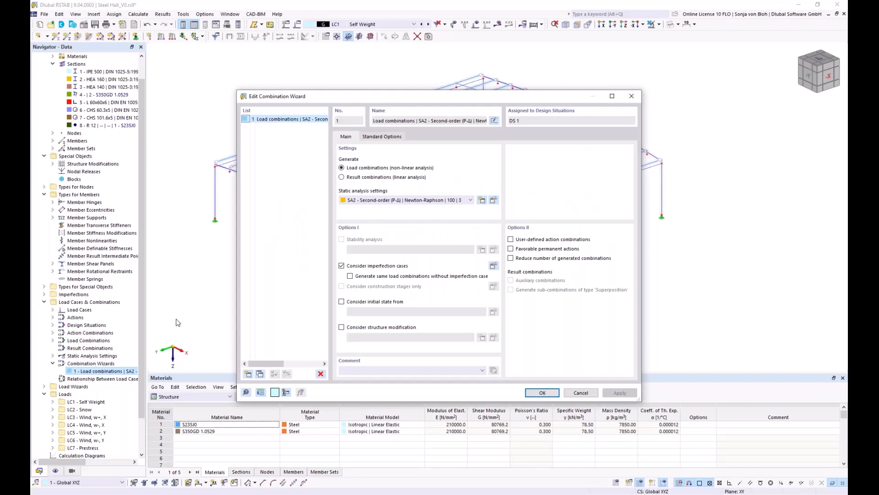
left_click(342, 327)
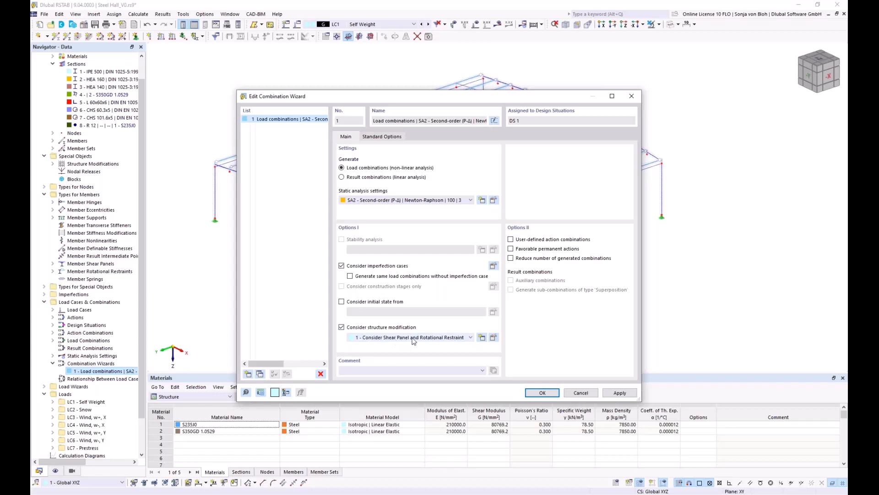
left_click(548, 394)
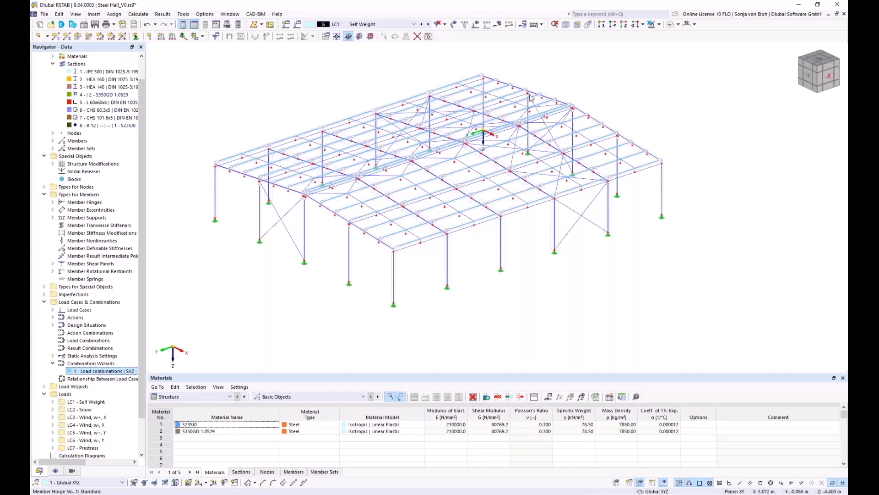
Step: Show the loads on the model and review the load cases from LC1 - Self Weight through LC7 - Prestress
left_click(478, 26)
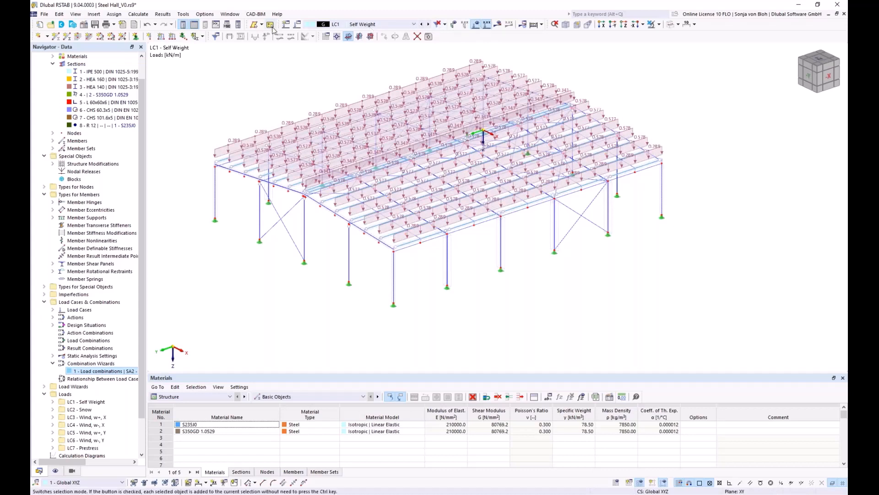
left_click(429, 25)
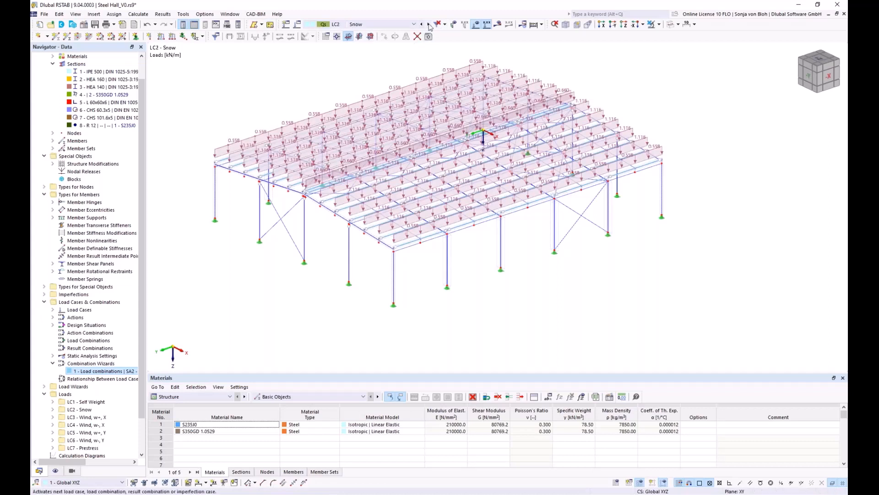
left_click(660, 25)
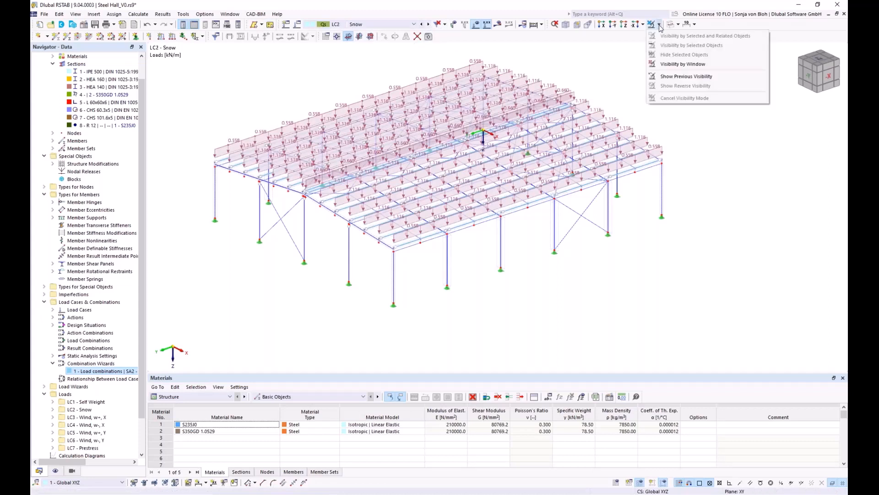
left_click(663, 67)
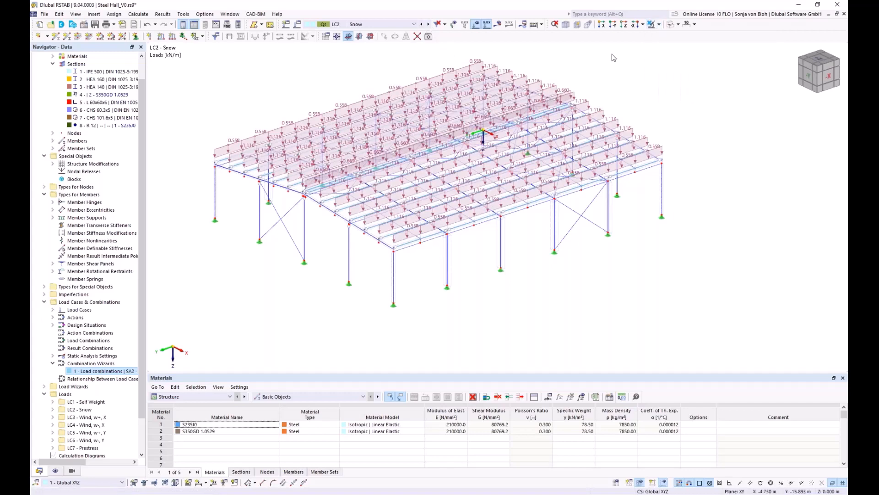
left_click(428, 25)
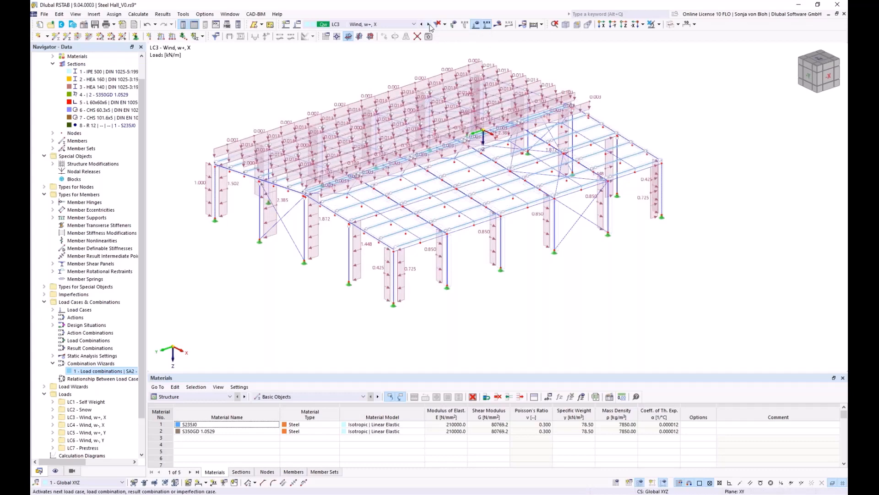
left_click(429, 25)
left_click(429, 24)
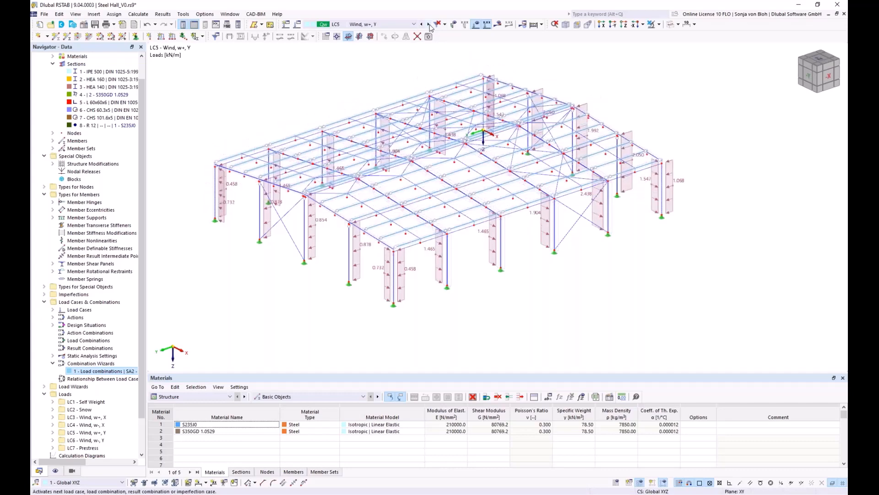
left_click(428, 25)
left_click(428, 24)
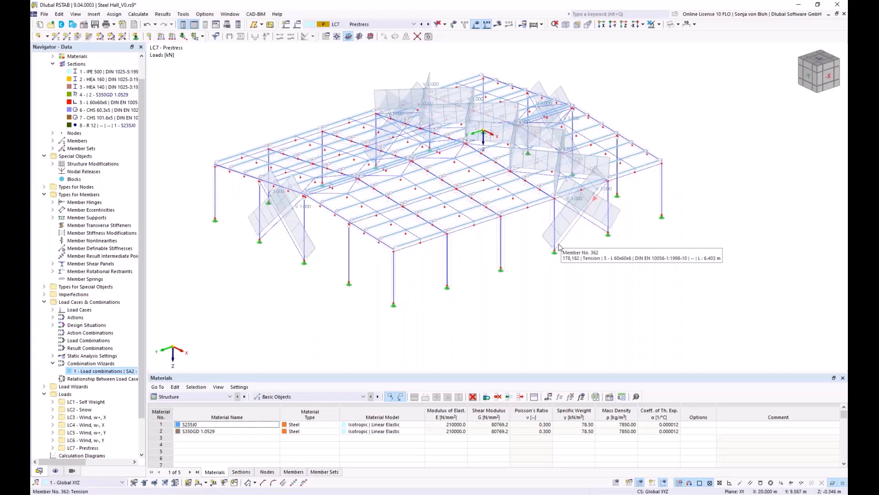
Step: Return the load display to load case LC1 - Self Weight
left_click(414, 24)
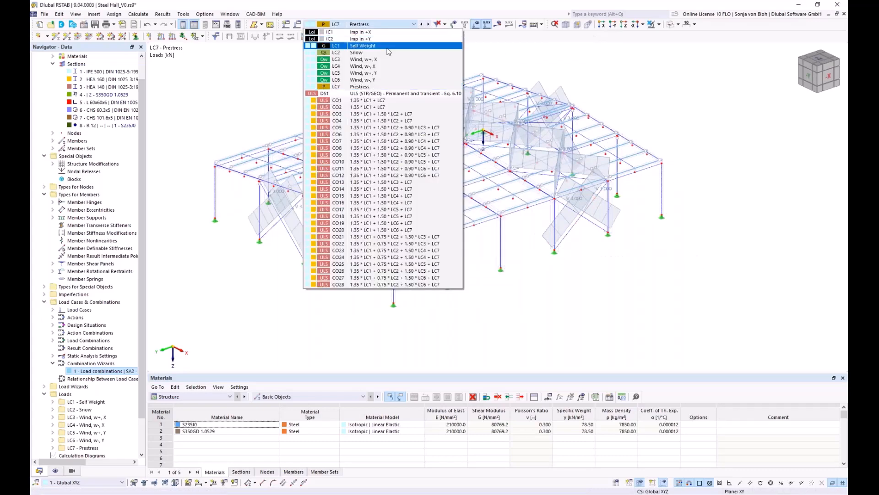
left_click(359, 46)
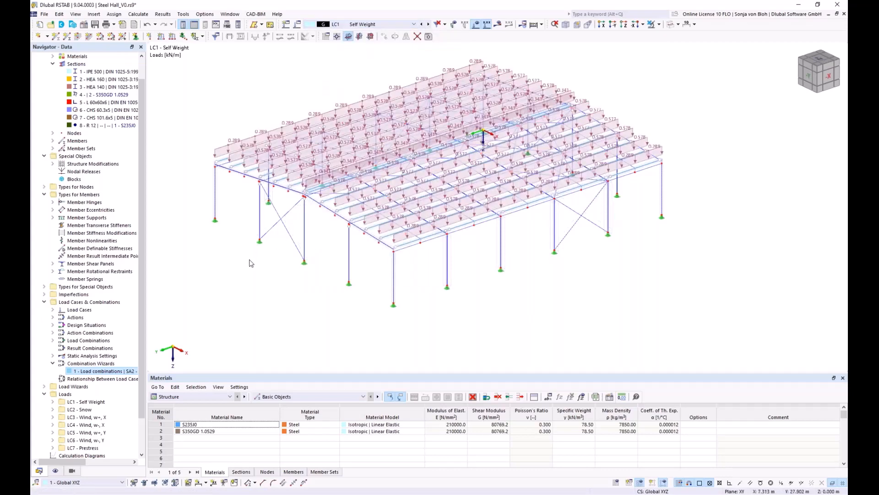
middle_click_drag(254, 261, 271, 284)
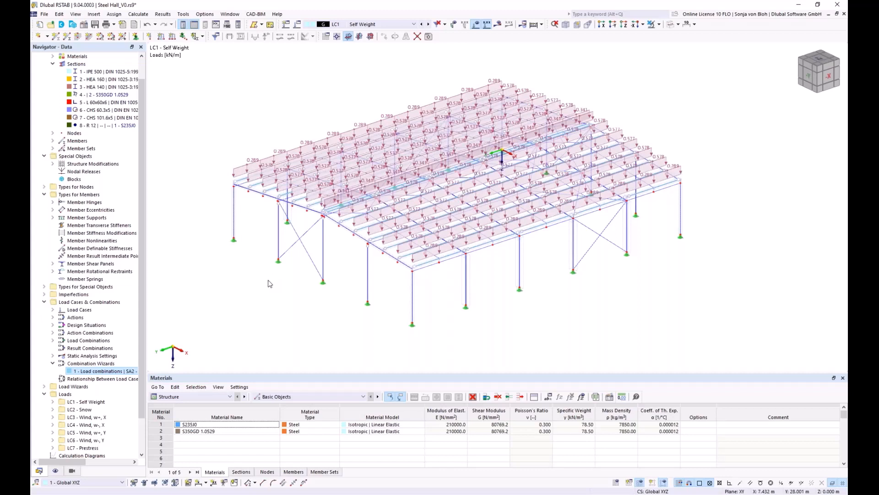
Step: Inspect the LC1 self-weight load on member 10, including its eccentricity option and force eccentricity reference, without changing anything
double_click(243, 149)
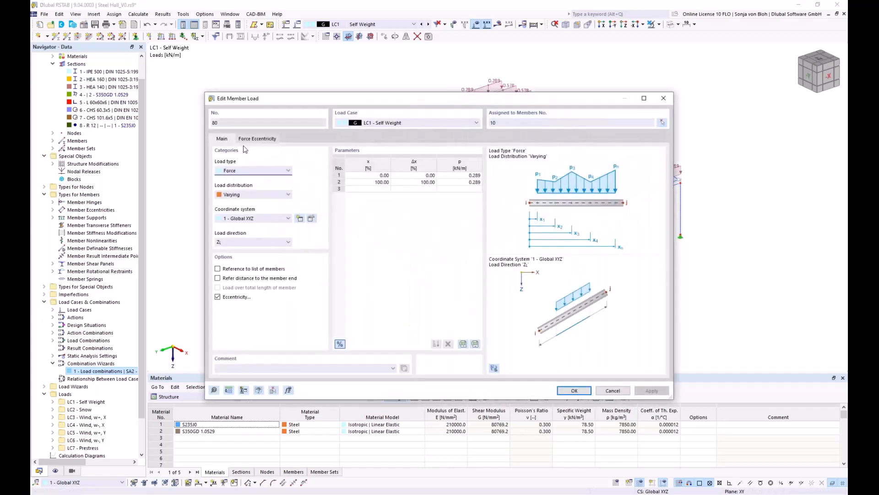
left_click_drag(243, 102, 262, 74)
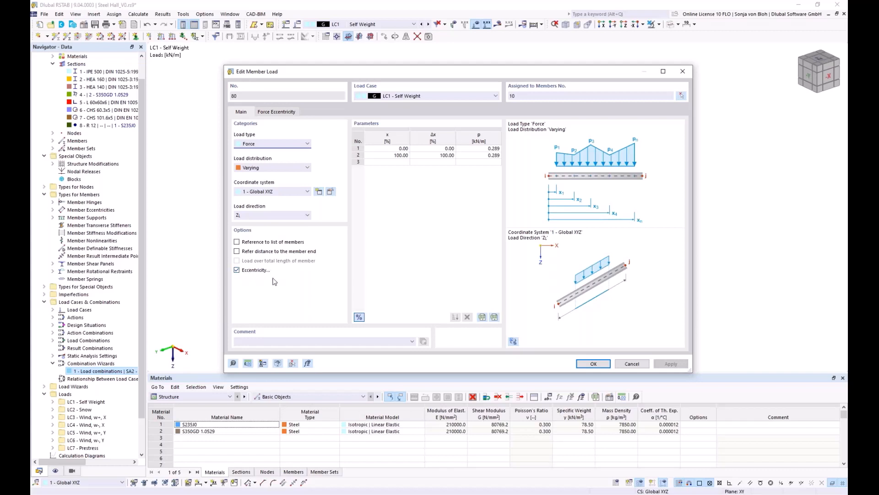
left_click(280, 112)
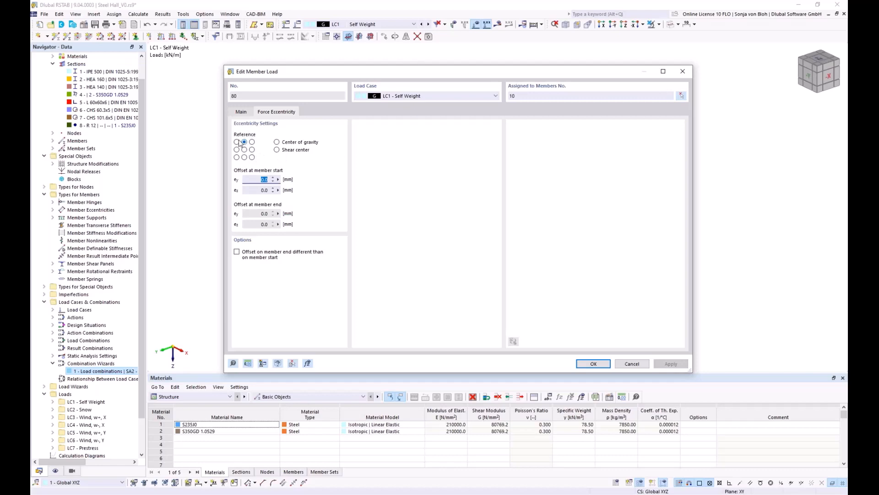
left_click(633, 364)
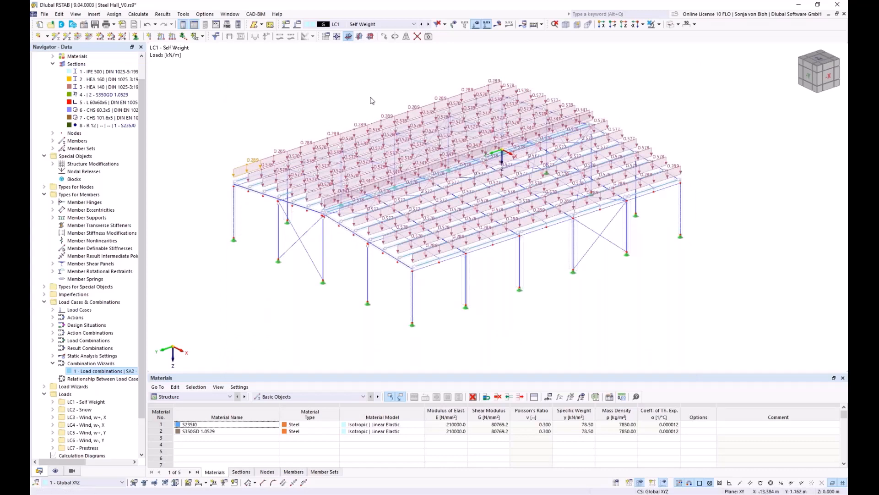
Step: Display imperfection cases IC1 - Imp in +X and IC2 - Imp in +Y and examine the initial sway on the columns
left_click(414, 24)
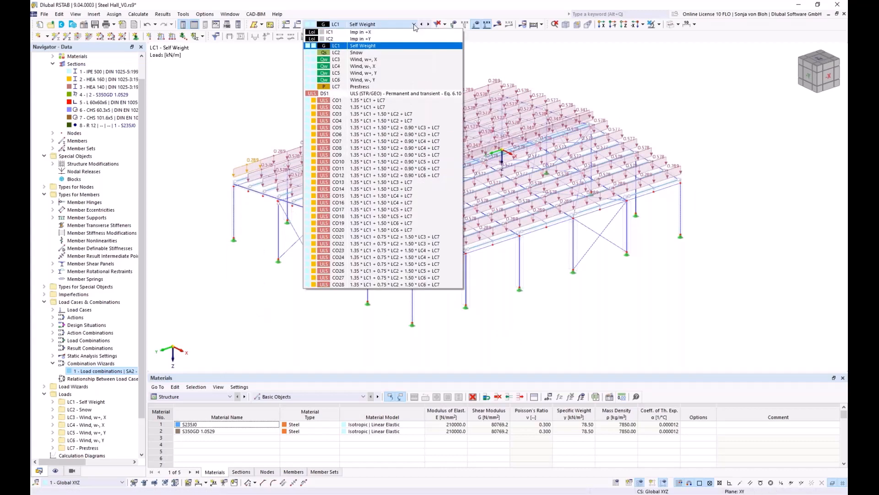
left_click(394, 33)
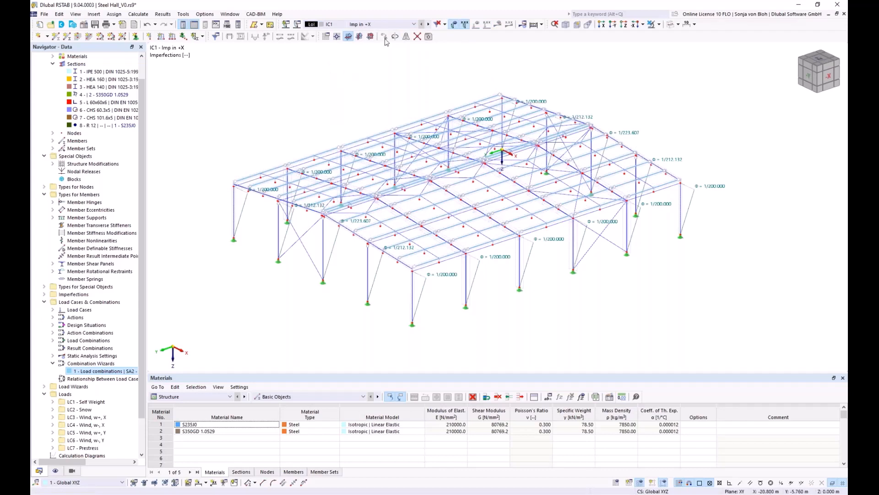
left_click(414, 24)
left_click(414, 24)
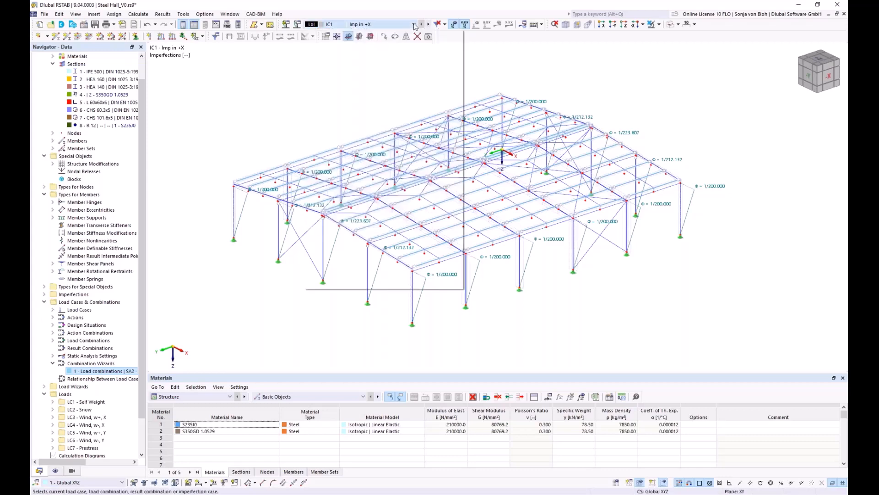
left_click(414, 25)
left_click(386, 41)
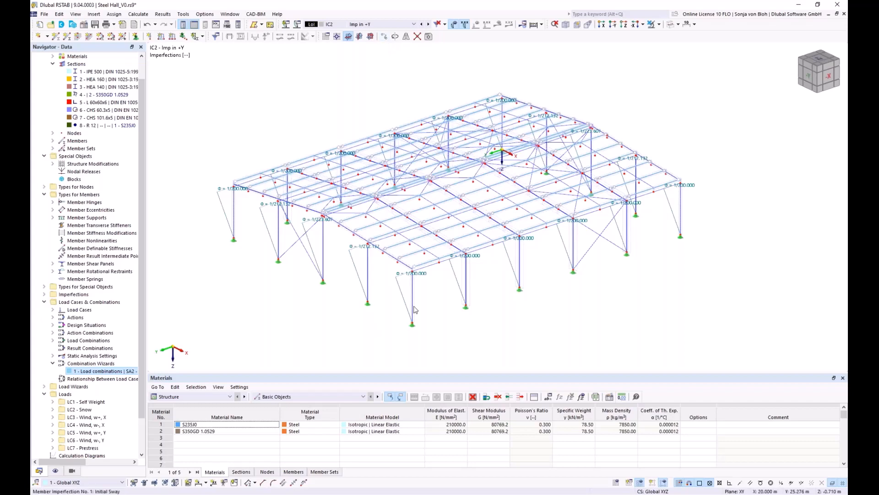
scroll(438, 271, "up", 5)
scroll(439, 271, "up", 5)
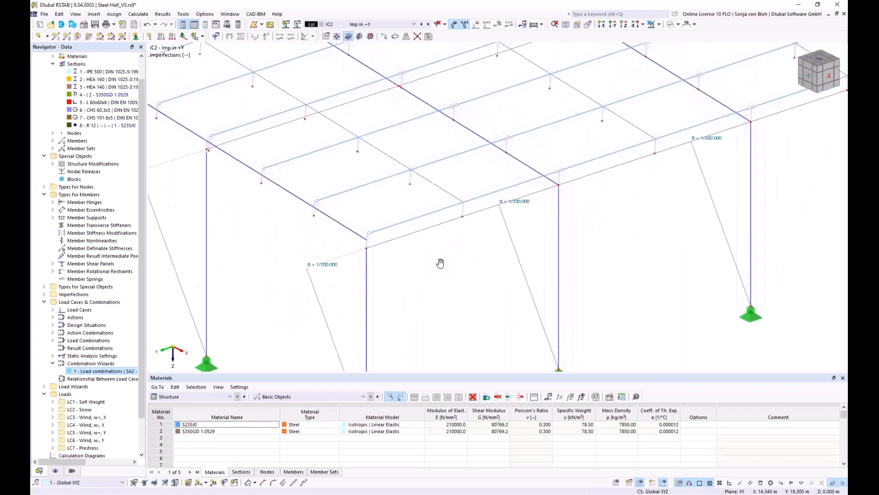
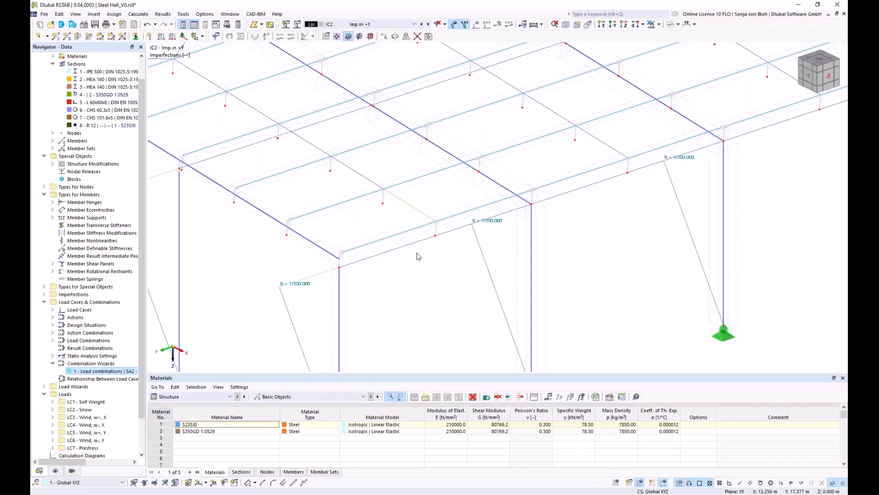
scroll(418, 256, "down", 5)
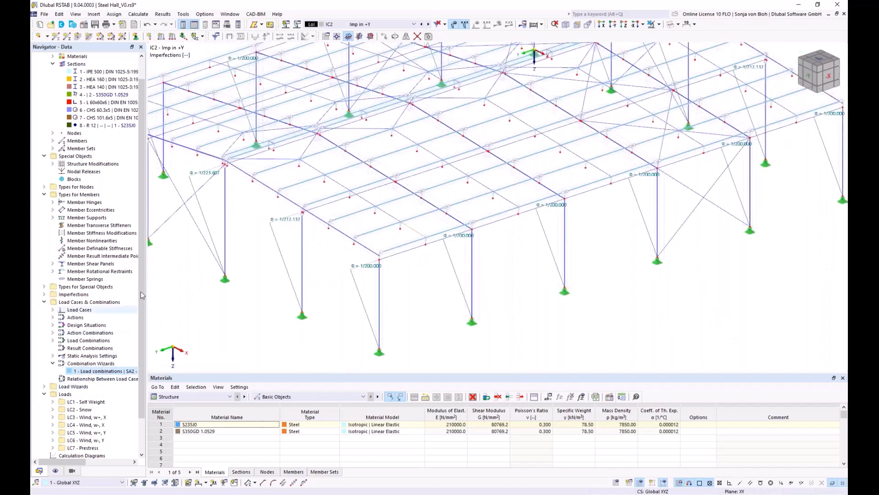
Step: Activate the Structure Stability add-on in the model's base data
scroll(142, 310, "up", 2)
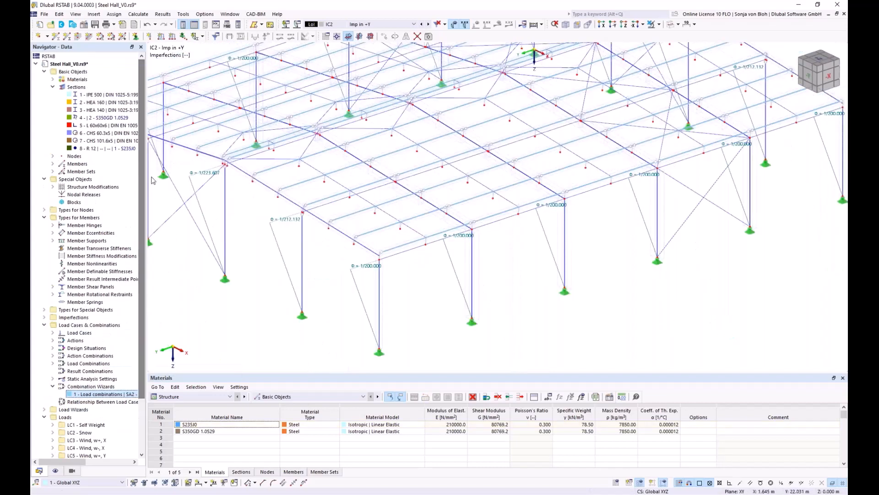
right_click(78, 71)
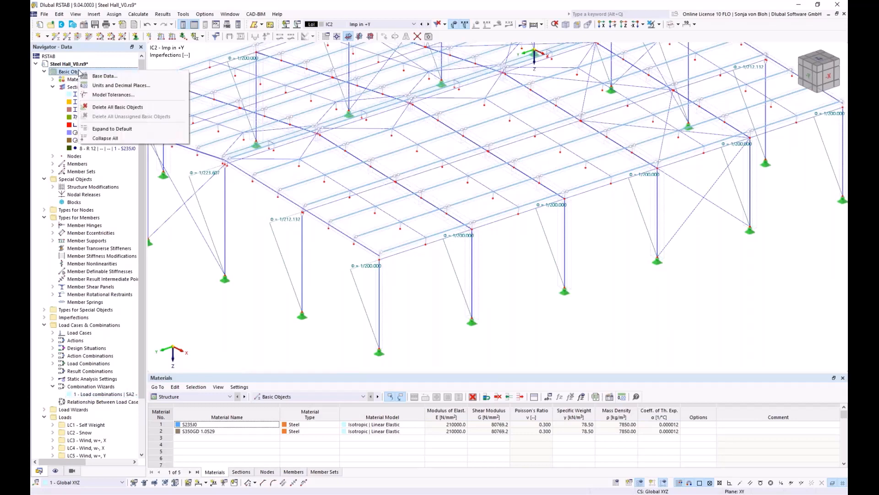
left_click(105, 76)
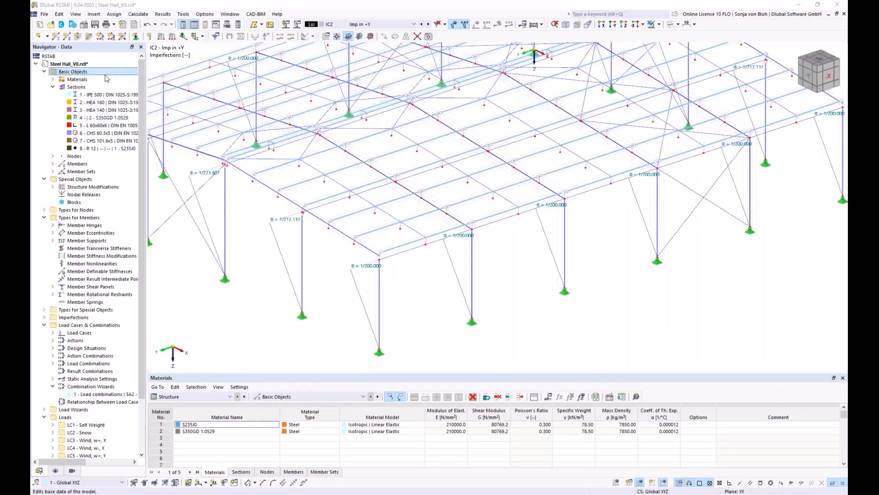
left_click(302, 86)
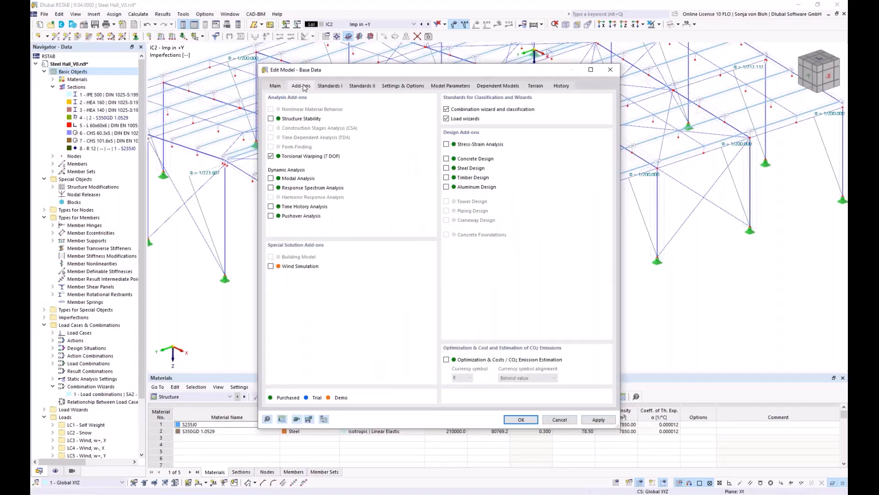
left_click(270, 118)
left_click(528, 420)
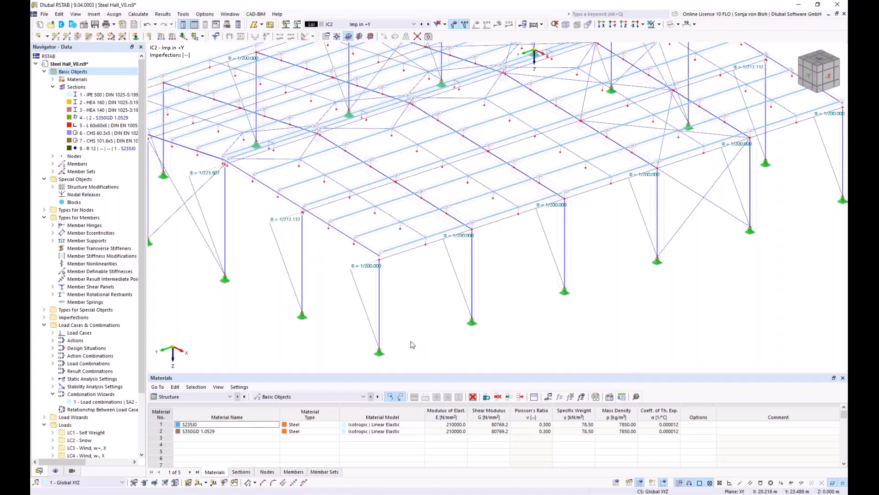
Step: Set the number of lowest eigenvalues to 25 in stability analysis settings ST1
left_click(52, 386)
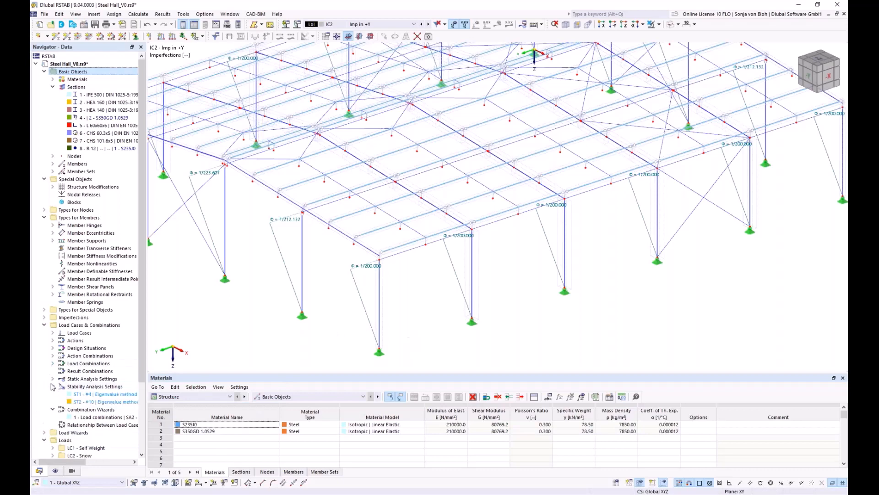
double_click(95, 397)
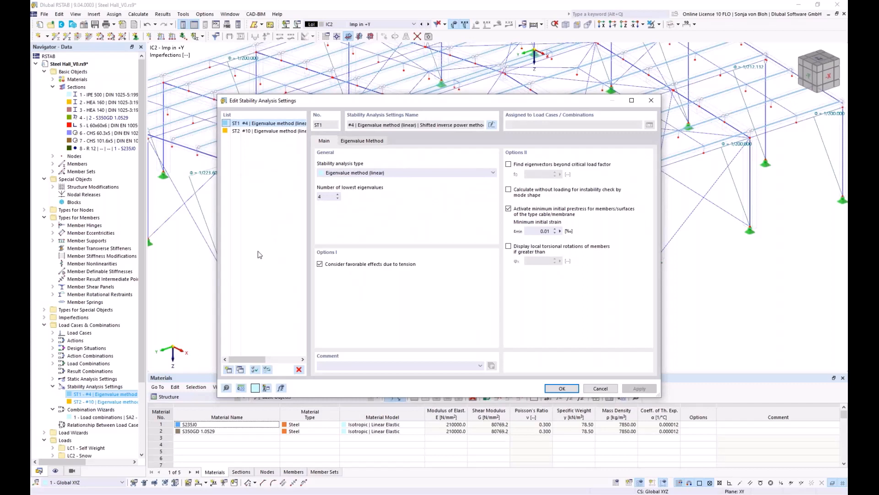
double_click(325, 196)
type("25")
left_click(557, 385)
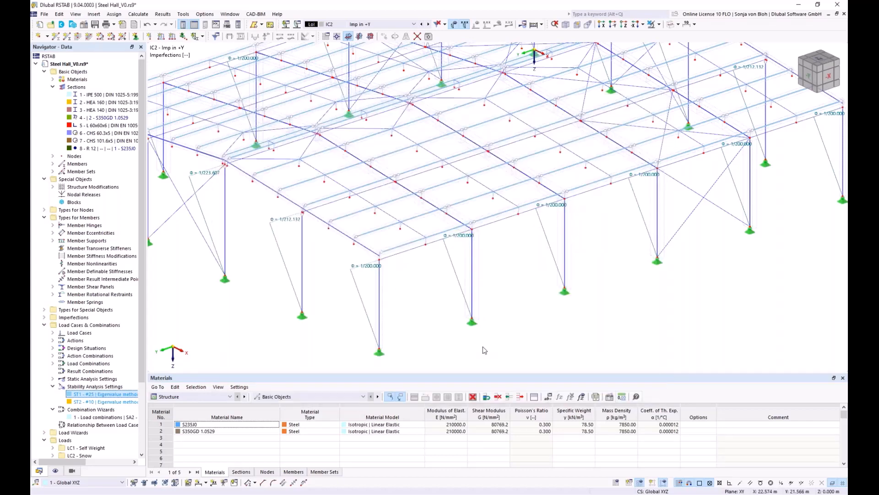
Step: Enable stability analysis with ST1 in the load combination wizard and set its static analysis settings to SA1 - Geometrically linear
double_click(101, 418)
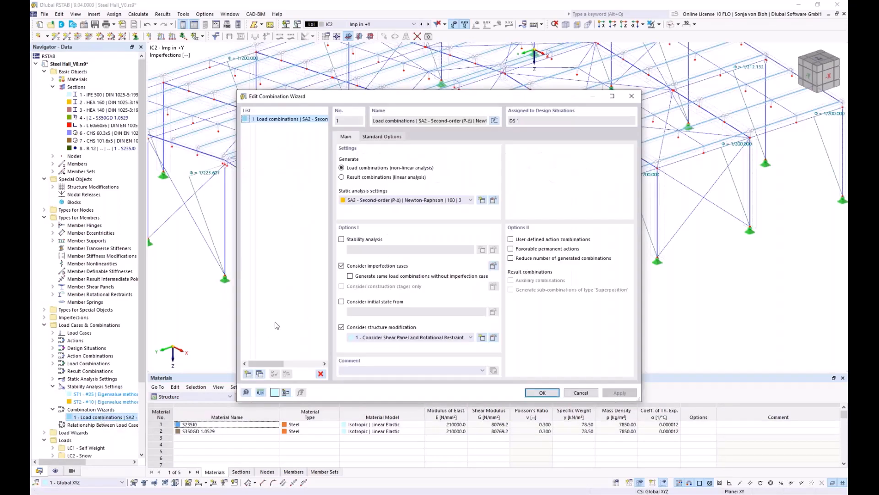
left_click(341, 239)
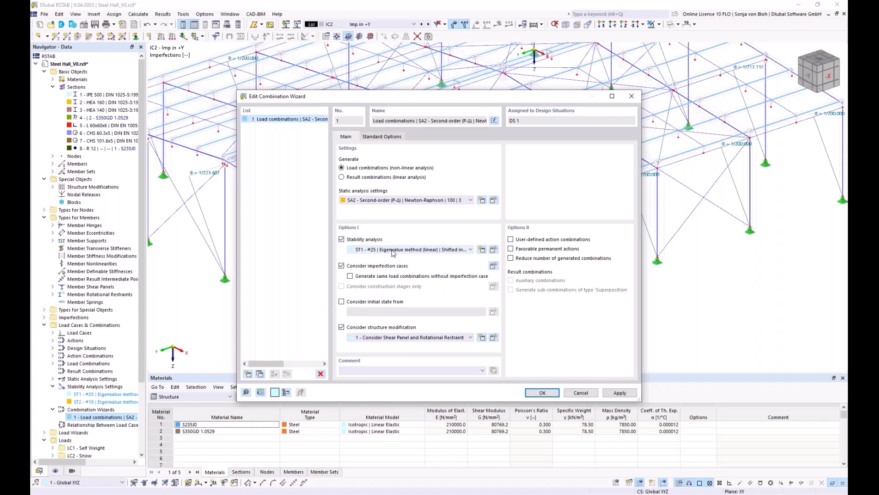
left_click(367, 200)
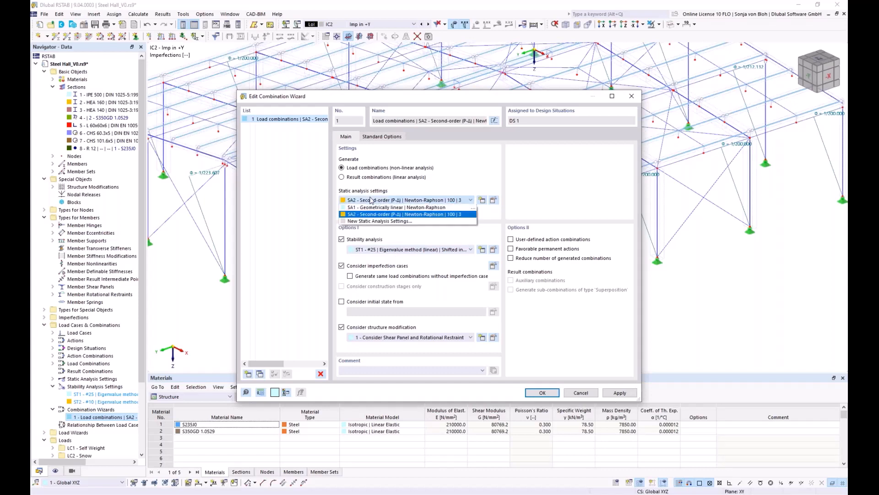
left_click(366, 208)
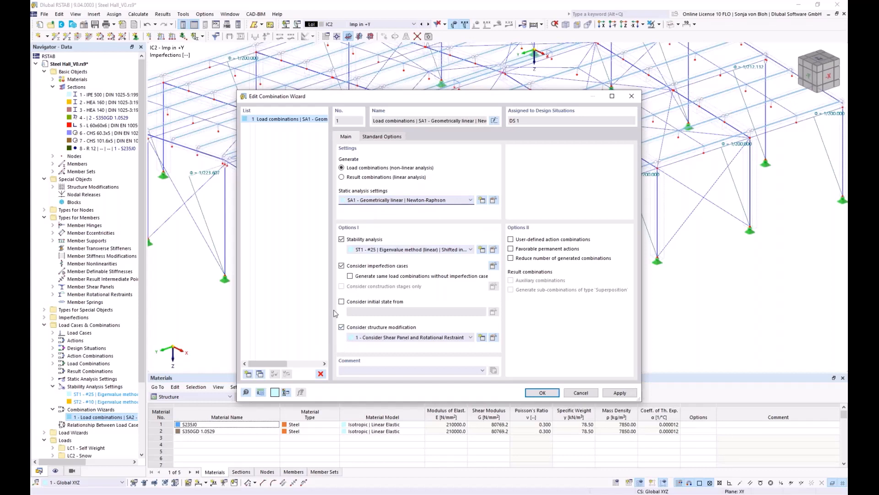
Step: Give the combination wizard the user-defined name "Stability" and save its settings
left_click(495, 121)
left_click(495, 121)
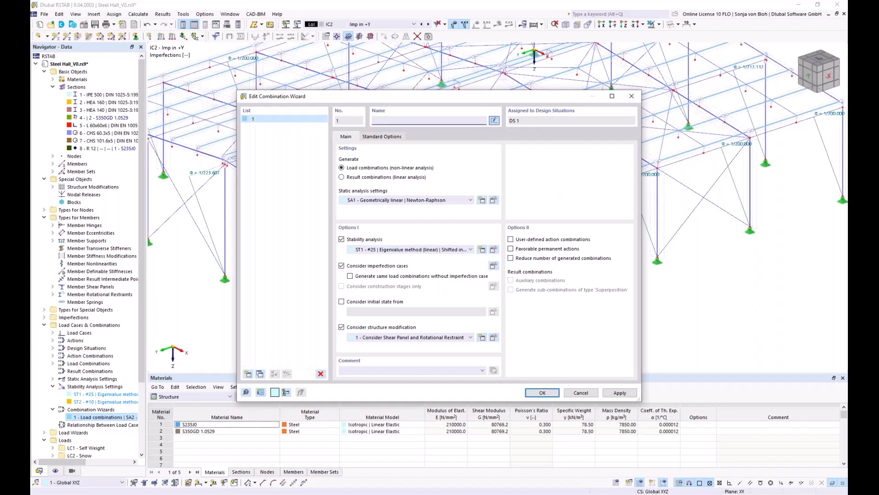
type("Stability")
left_click(542, 394)
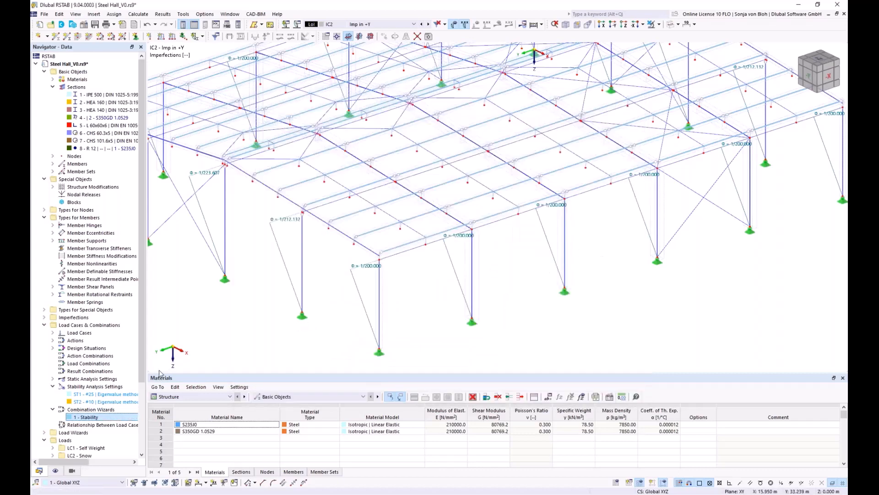
Step: Check the combination wizard assigned to design situation DS1 and the structure modification and critical load settings of load combination CO1
right_click(95, 348)
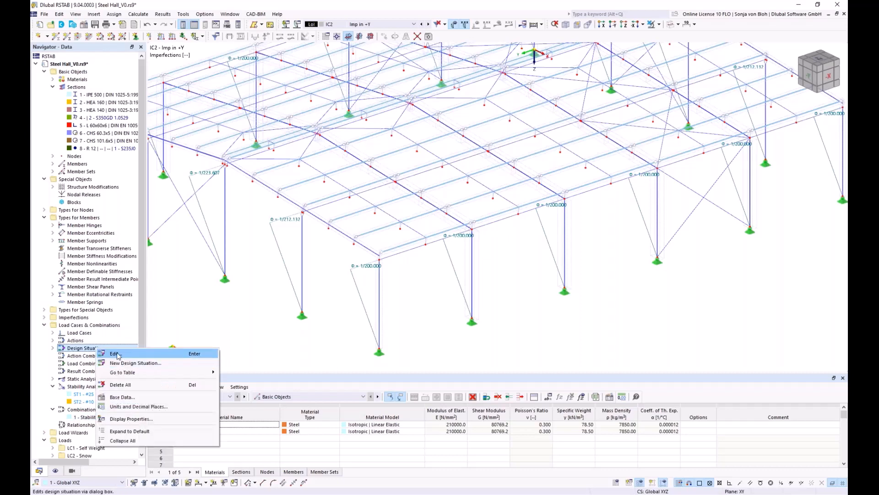
left_click(114, 354)
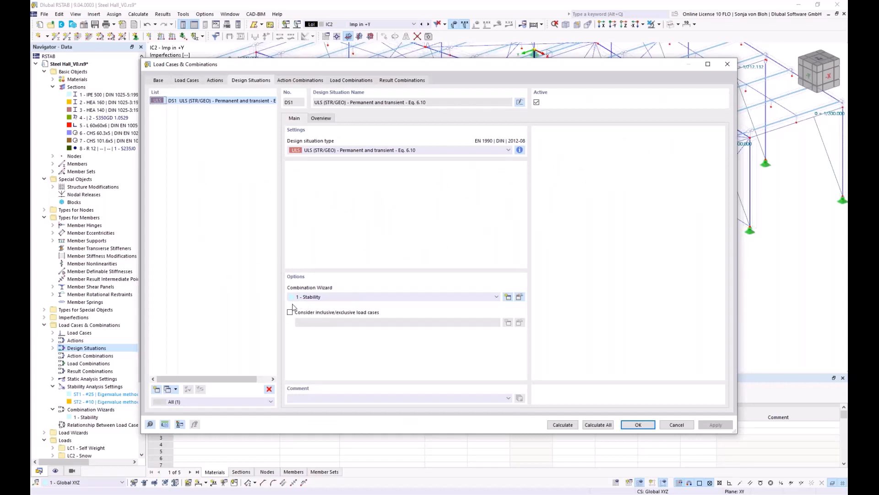
left_click(359, 80)
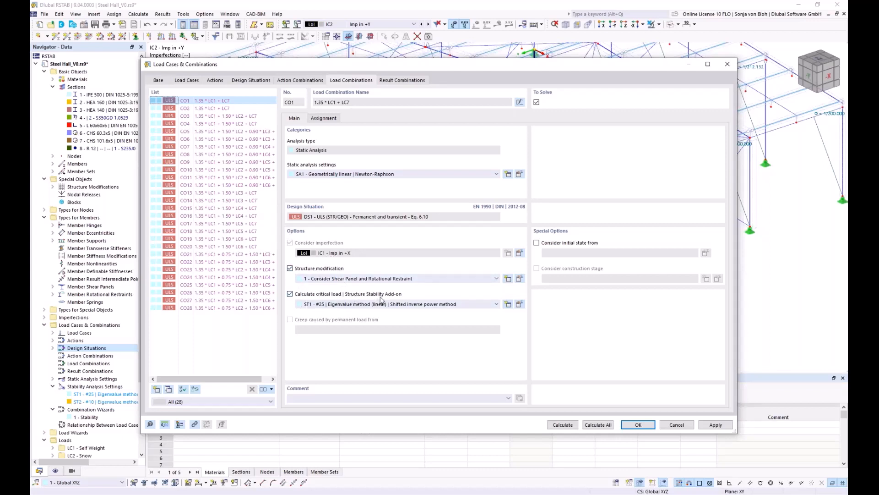
left_click(676, 425)
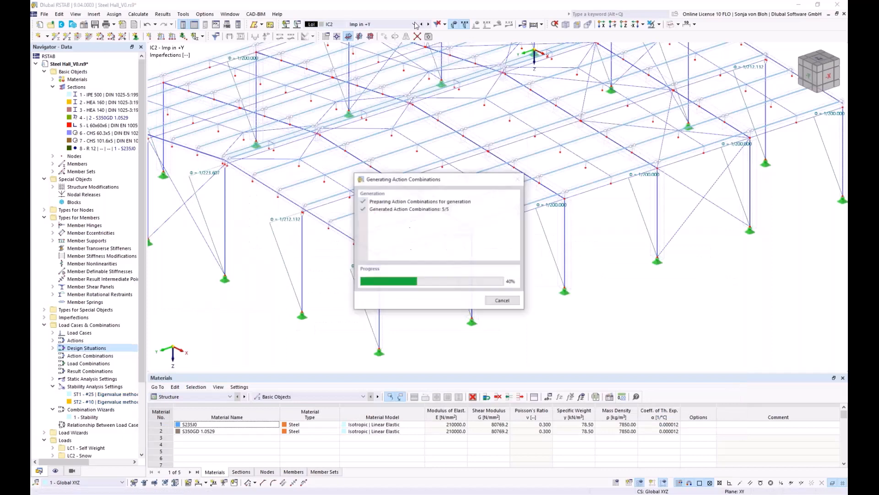
Step: Calculate the results for design situation DS1, ignoring the discontinuous torsional warping check for all objects
left_click(390, 24)
left_click(359, 94)
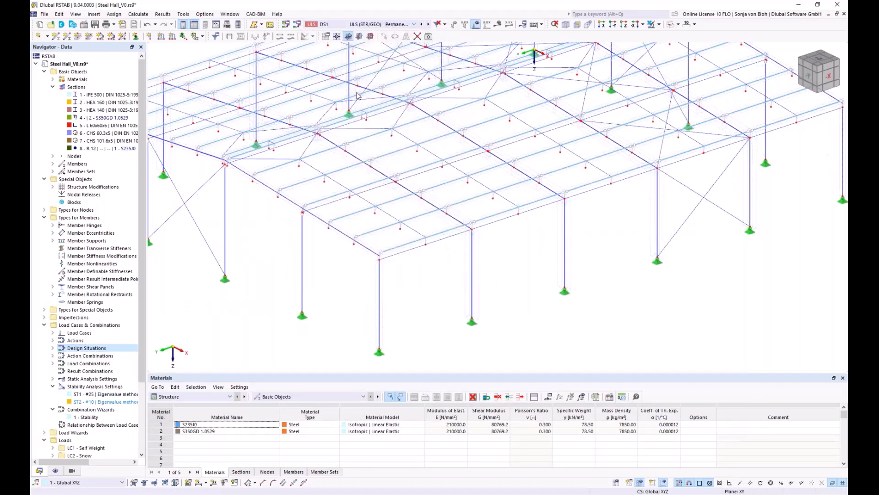
left_click(498, 25)
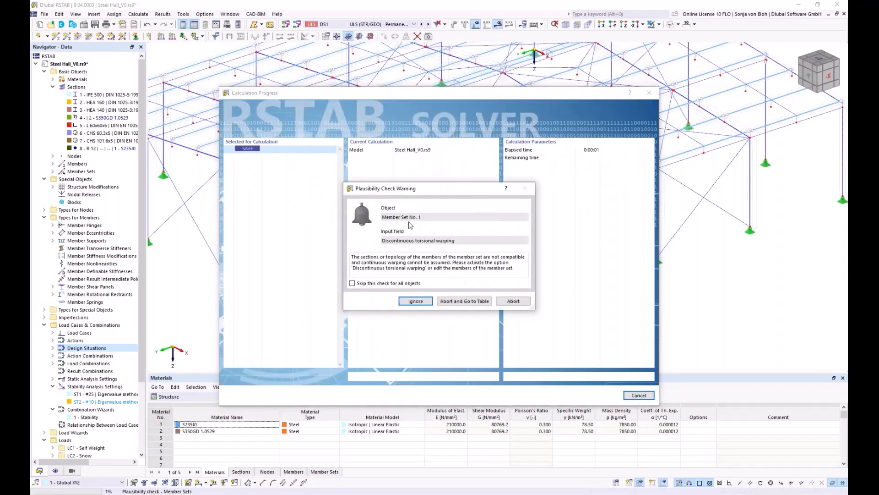
left_click(360, 284)
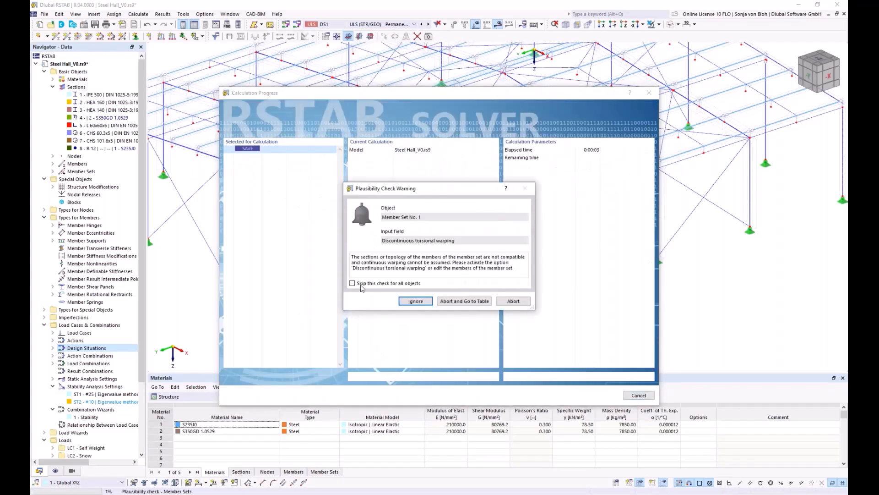
left_click(415, 301)
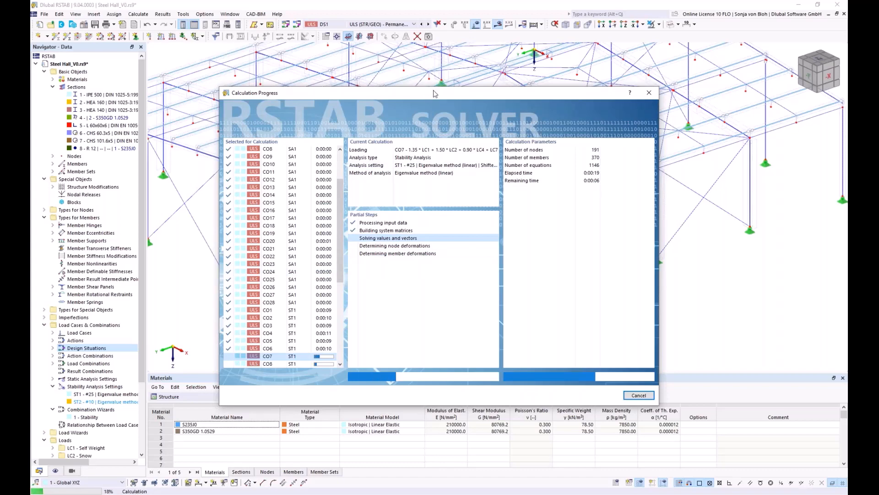
left_click_drag(433, 96, 275, 68)
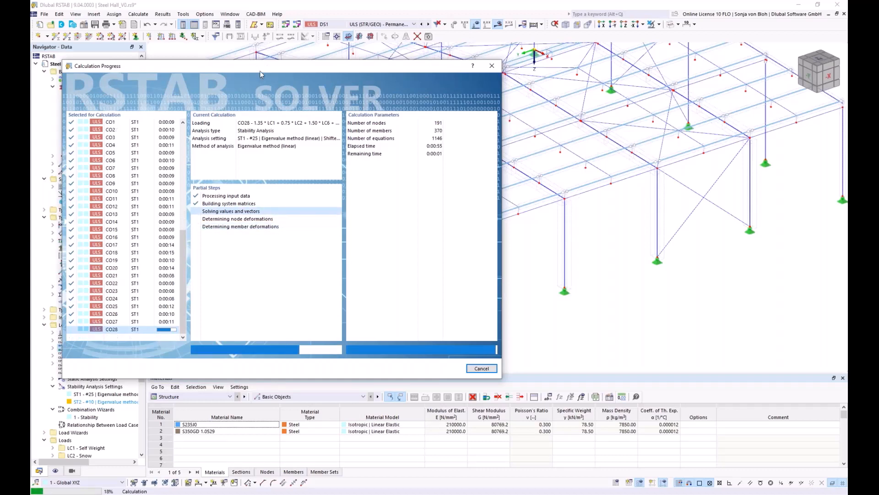
left_click_drag(260, 69, 358, 69)
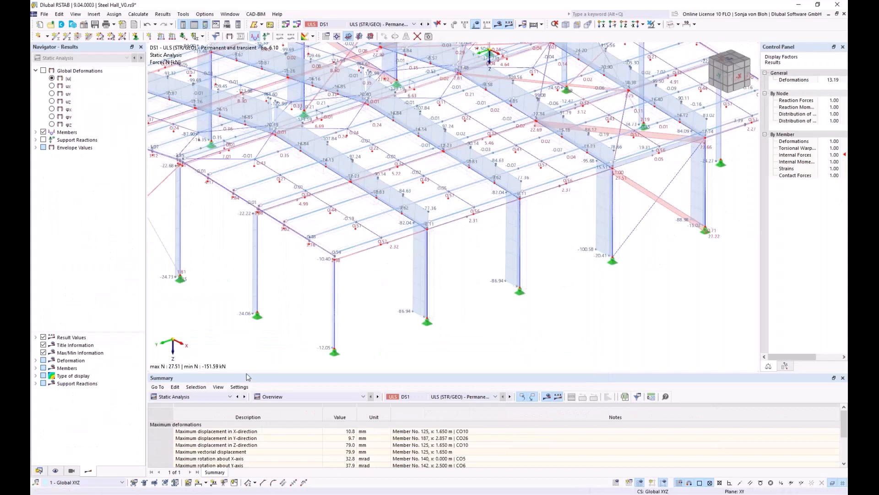
Step: Examine the minimum critical load factor in the results overview and the stability analysis critical load factors of load combination CO3
left_click_drag(247, 374, 256, 272)
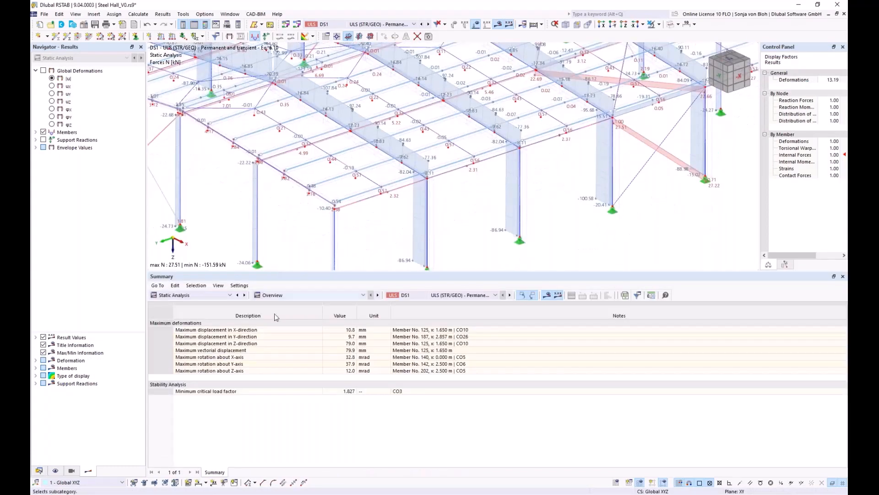
left_click(253, 392)
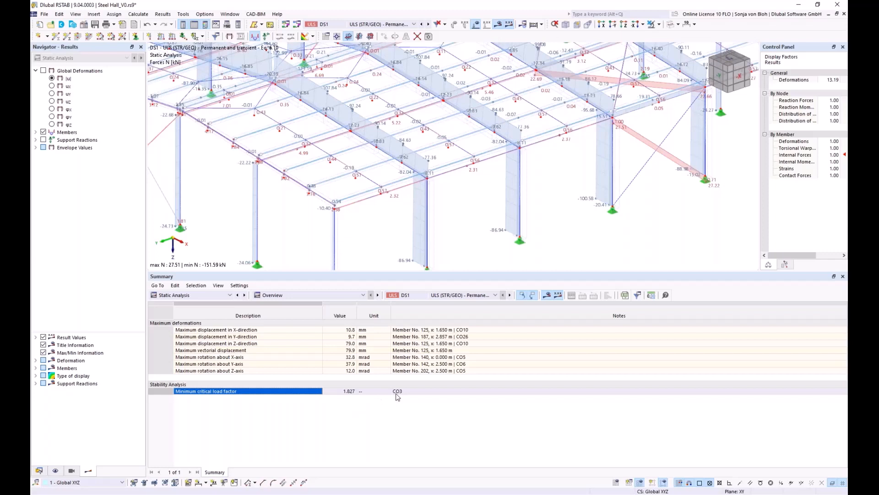
left_click(231, 295)
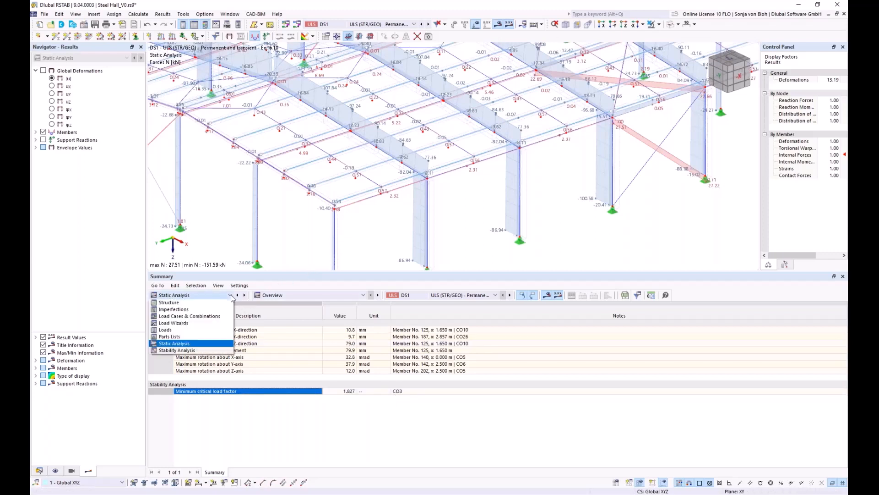
left_click(196, 354)
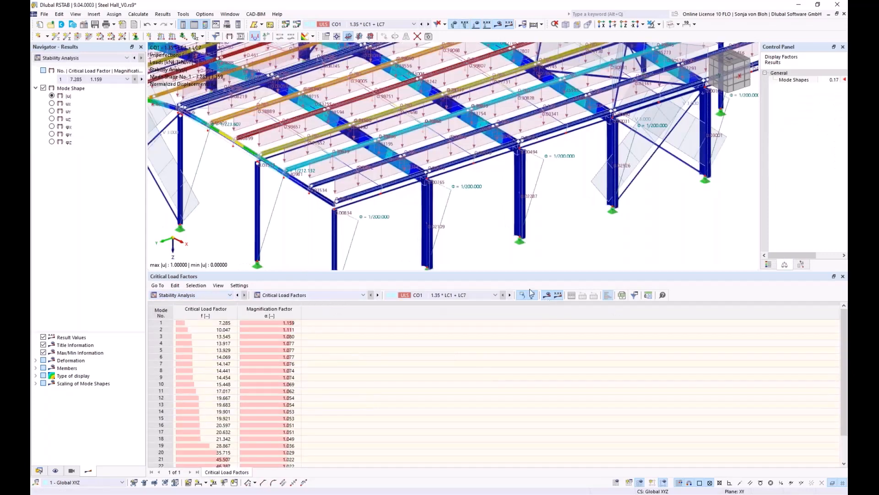
left_click(496, 296)
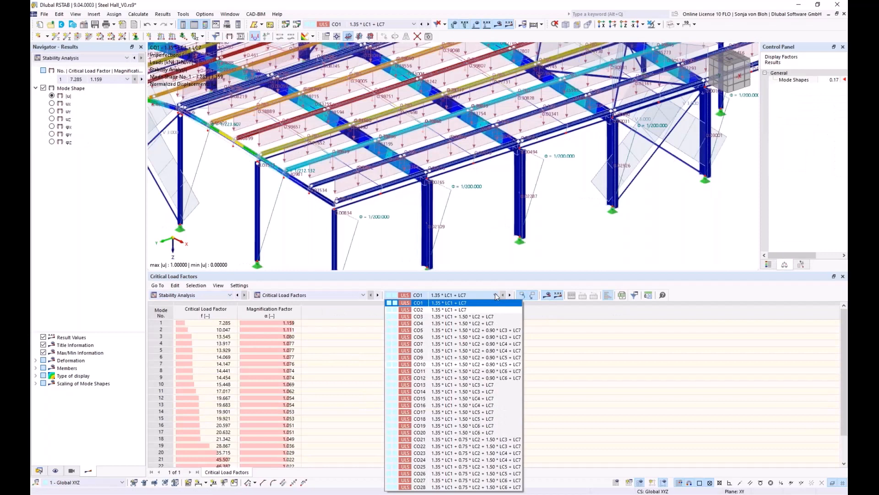
left_click(424, 317)
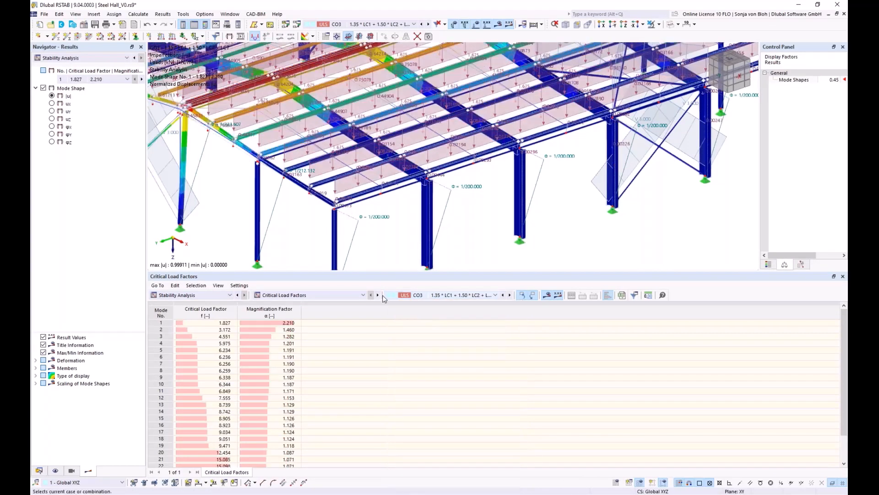
Step: Hide the imperfections and loads so the whole hall shows only the CO3 mode shape
left_click_drag(387, 273, 392, 369)
scroll(383, 263, "down", 6)
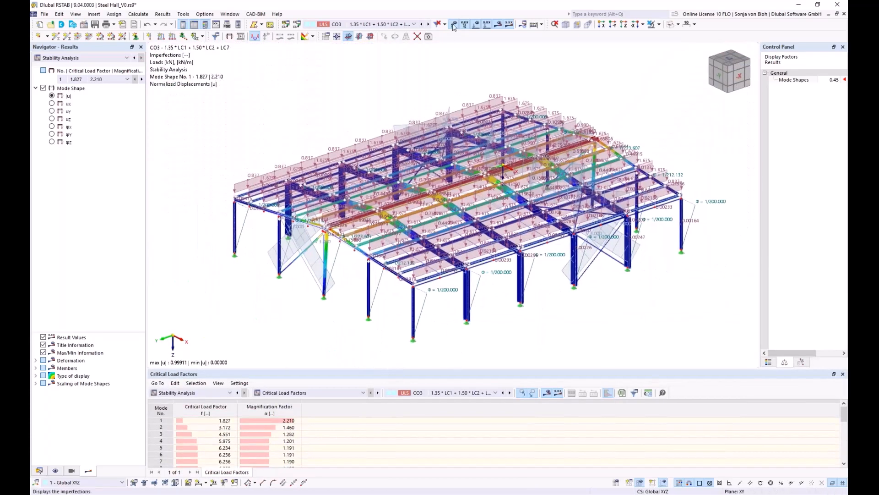
left_click(453, 26)
left_click(477, 25)
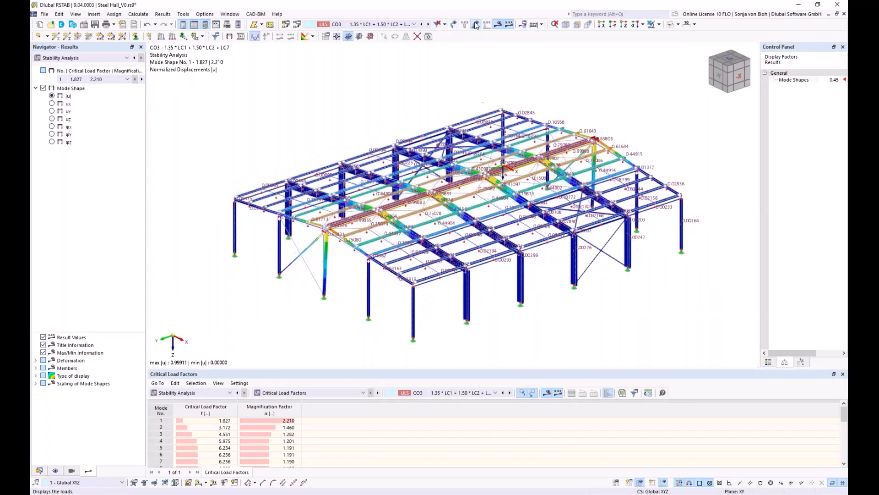
middle_click_drag(517, 251, 503, 236)
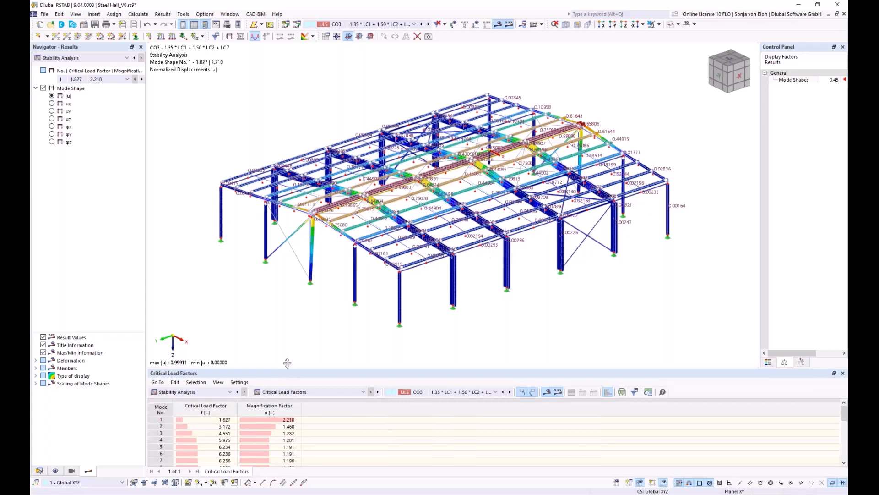
Step: Show the effective lengths and critical loads by member and enable row filtering according to criteria for that result table
left_click_drag(287, 368, 291, 315)
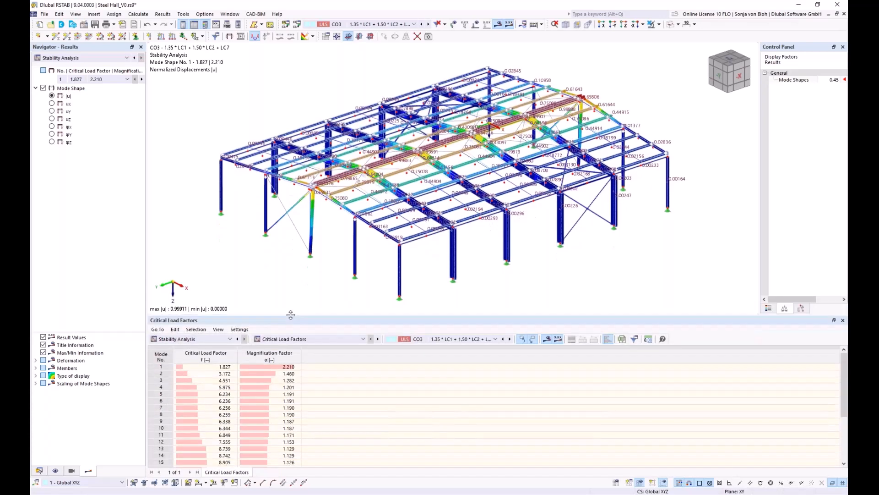
left_click(363, 339)
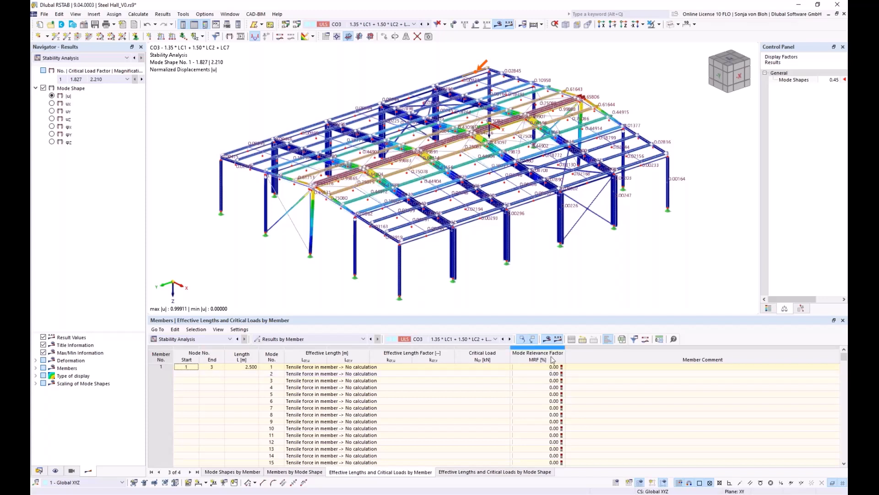
left_click(636, 340)
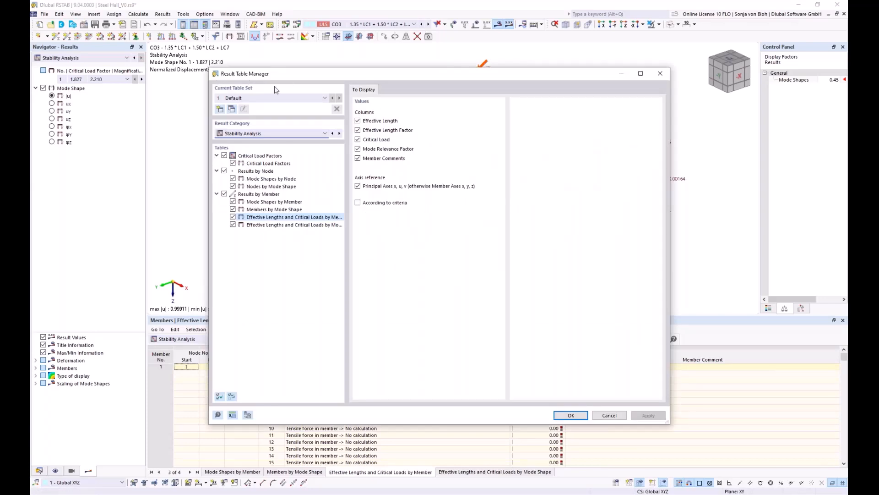
left_click(359, 202)
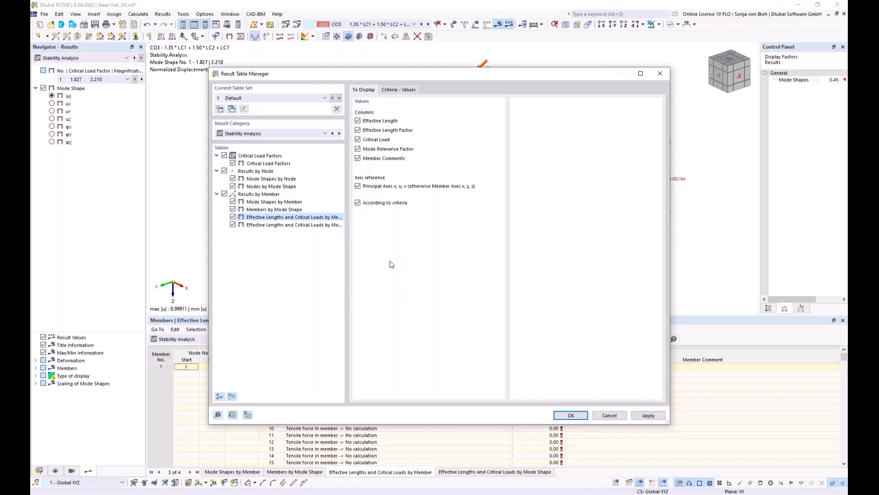
left_click(404, 89)
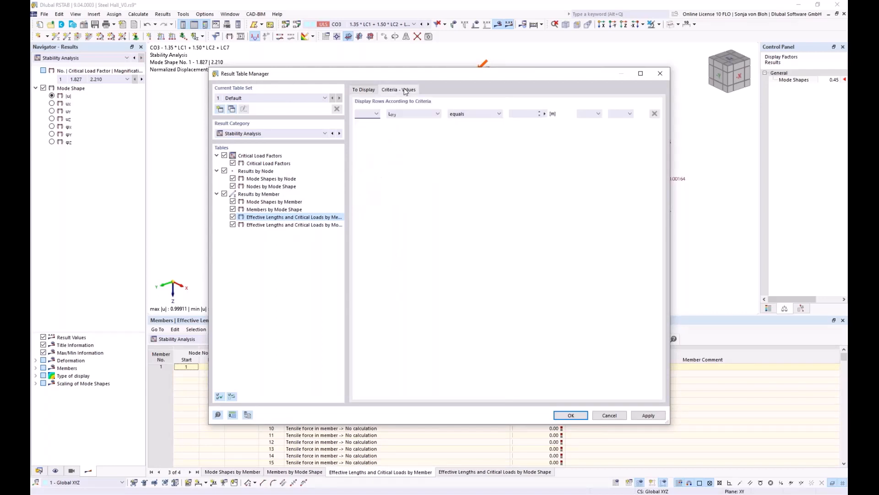
Step: Filter the table rows to a mode relevance factor (MRF) greater than 70 %
left_click(438, 113)
left_click(394, 156)
left_click(484, 115)
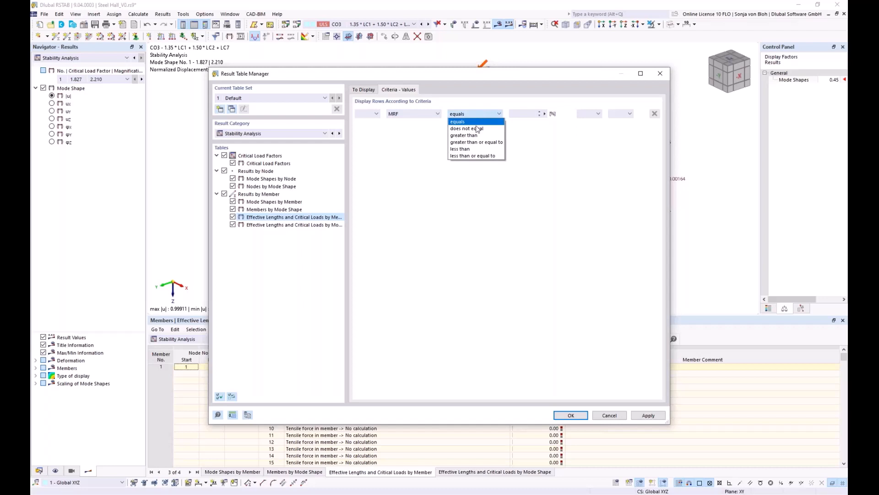
left_click(474, 136)
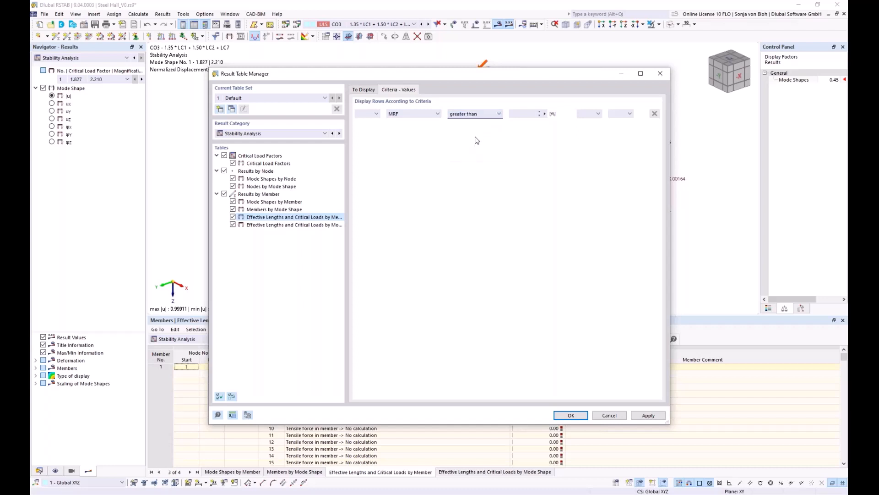
left_click(520, 114)
type("70")
left_click(570, 417)
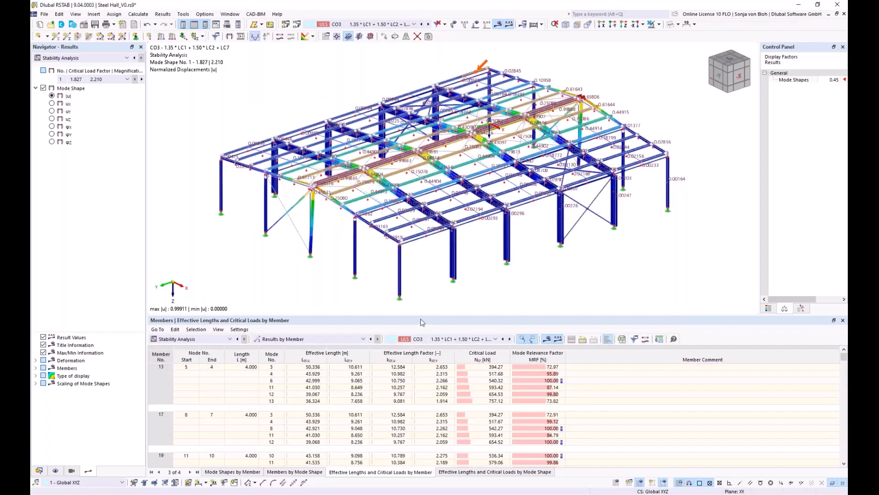
Step: Examine mode shape 21 of member 258 in the filtered results and the purlin deformations in the model
left_click(353, 203)
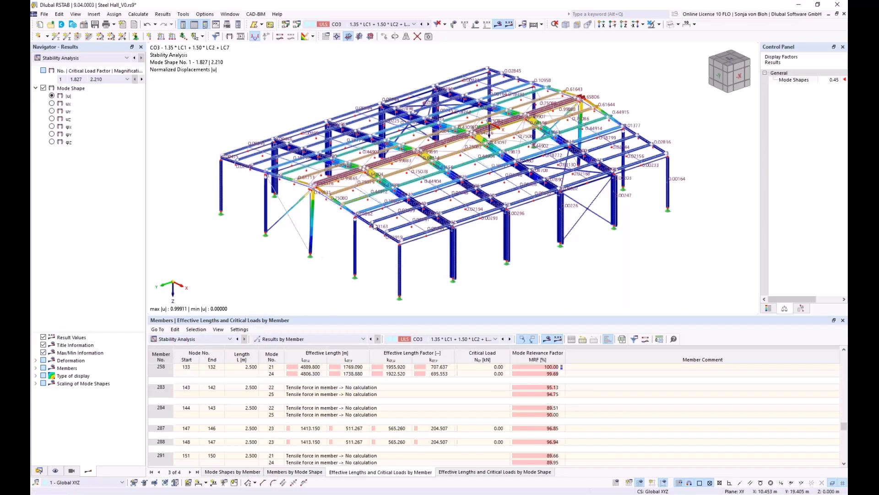
scroll(358, 212, "up", 2)
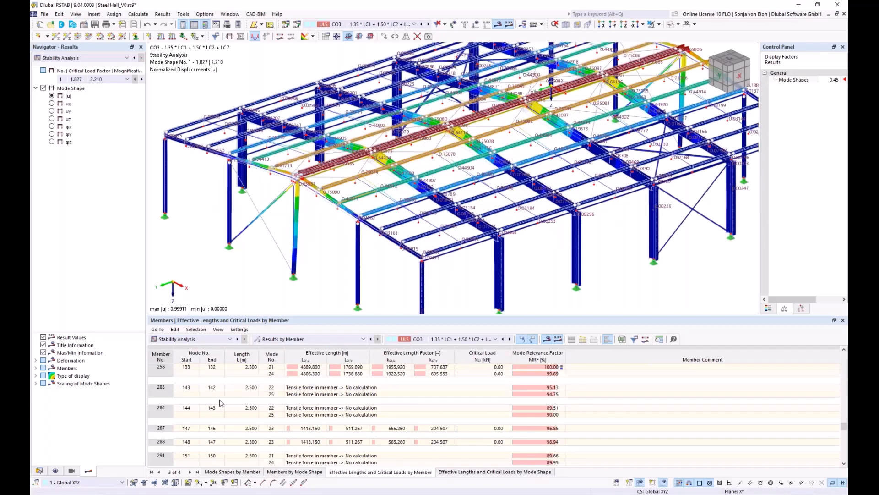
left_click(528, 367)
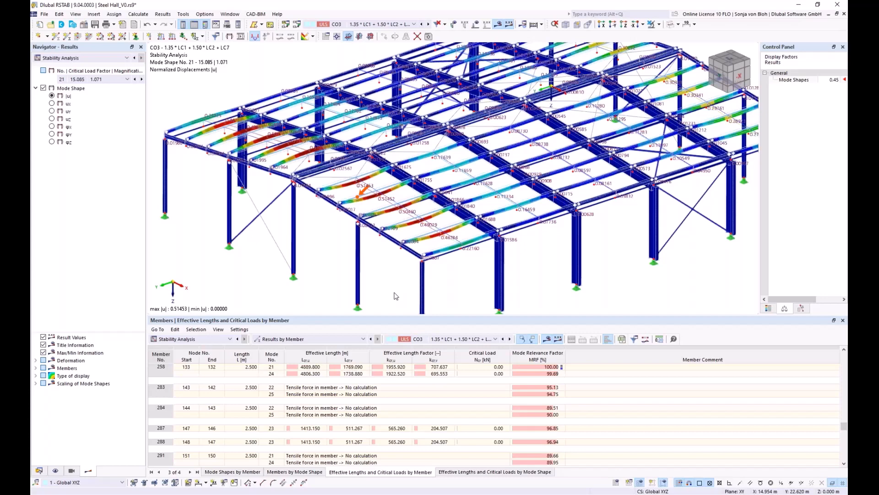
scroll(365, 192, "up", 5)
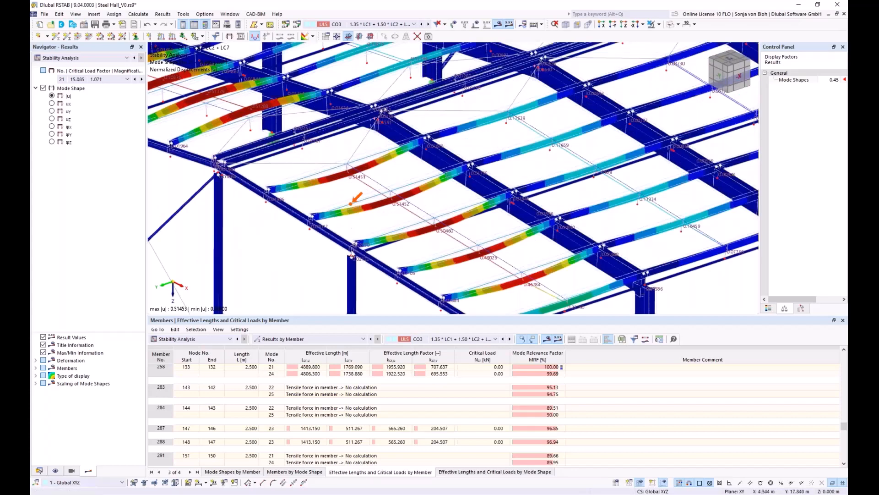
scroll(407, 230, "down", 1)
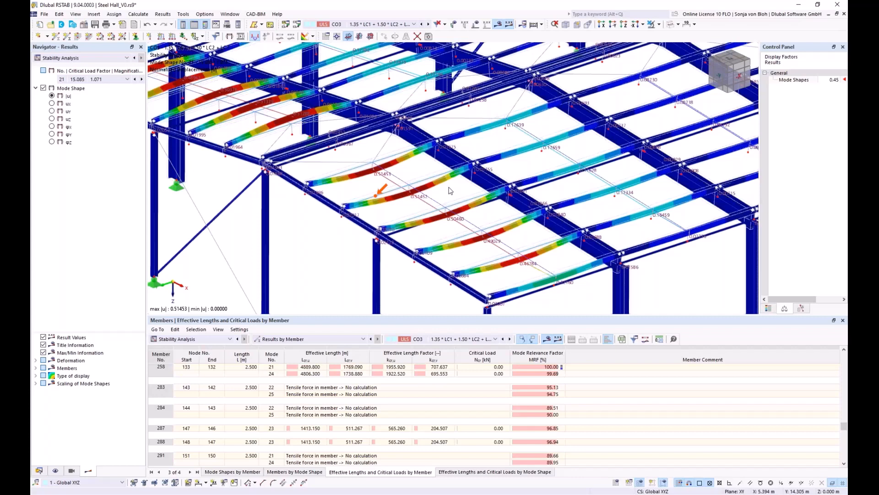
Step: Create a local imperfection case named "Imp +y" as IC3, accepting the deletion of all results
left_click(39, 471)
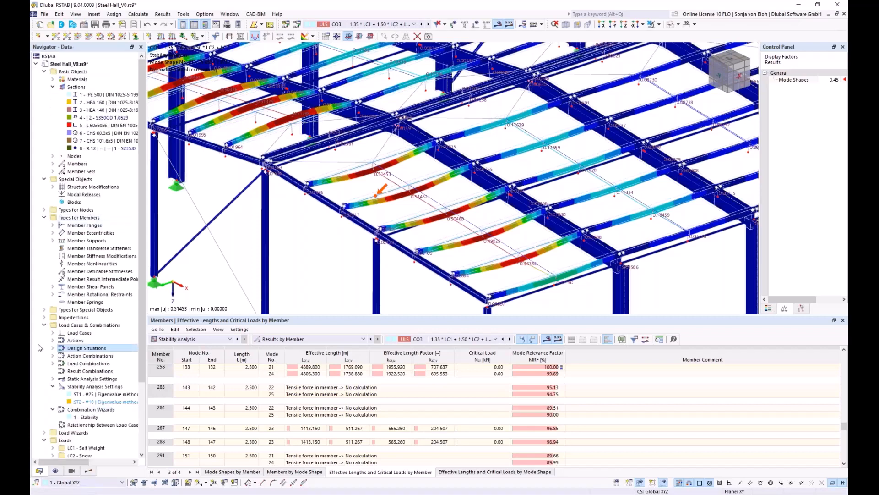
left_click(45, 317)
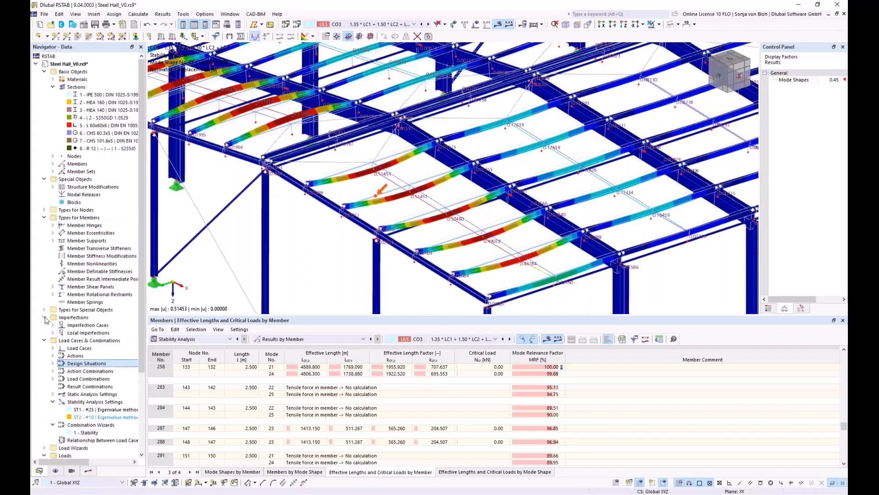
right_click(93, 326)
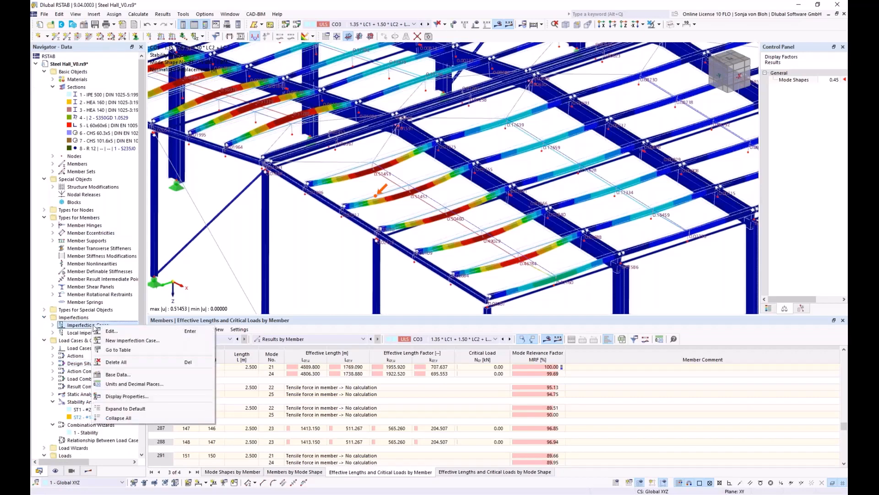
left_click(132, 340)
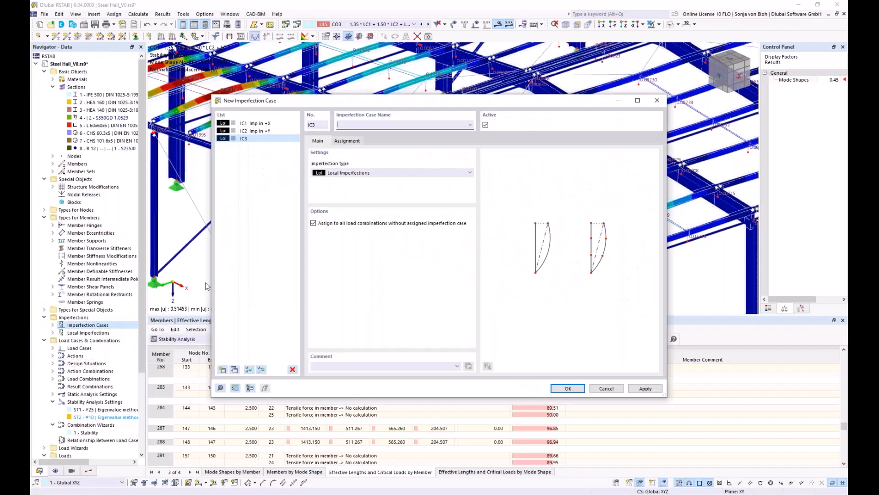
type("Imp +y")
left_click(568, 388)
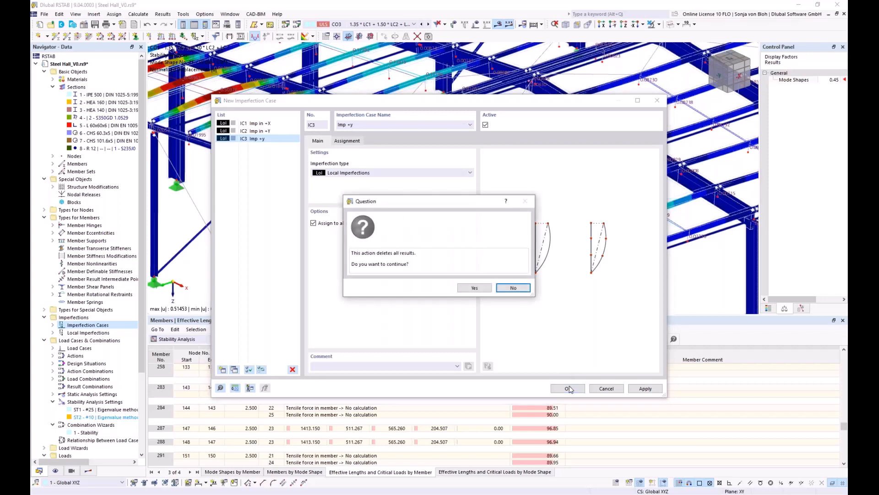
left_click(475, 287)
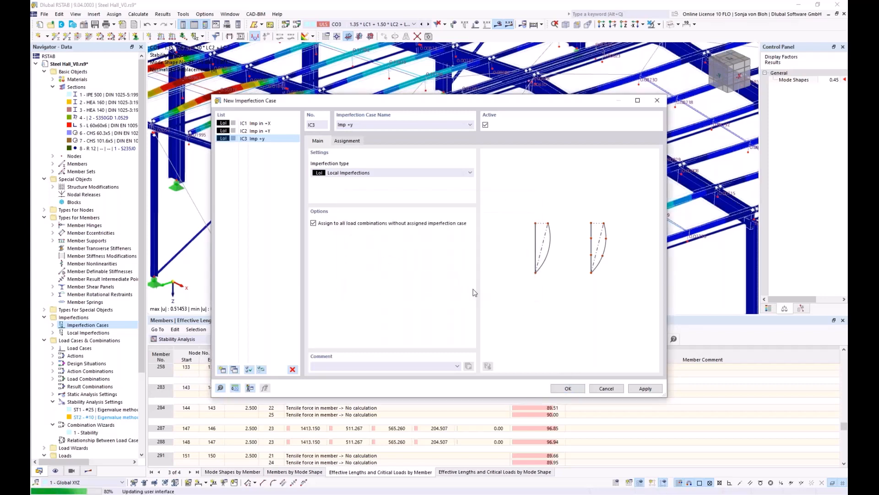
scroll(474, 284, "down", 4)
middle_click_drag(468, 280, 389, 246)
scroll(296, 269, "up", 1)
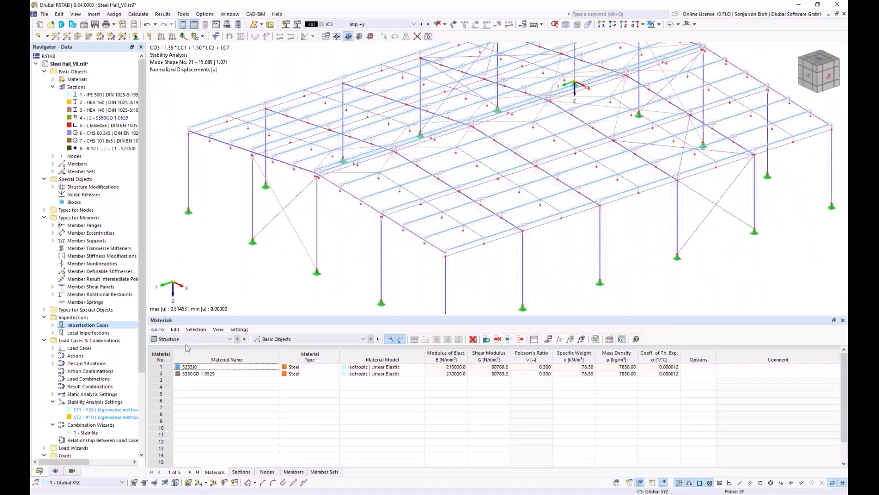
Step: Create a member set imperfection in local imperfection case IC3 with the imperfection type Initial Bow
left_click(53, 333)
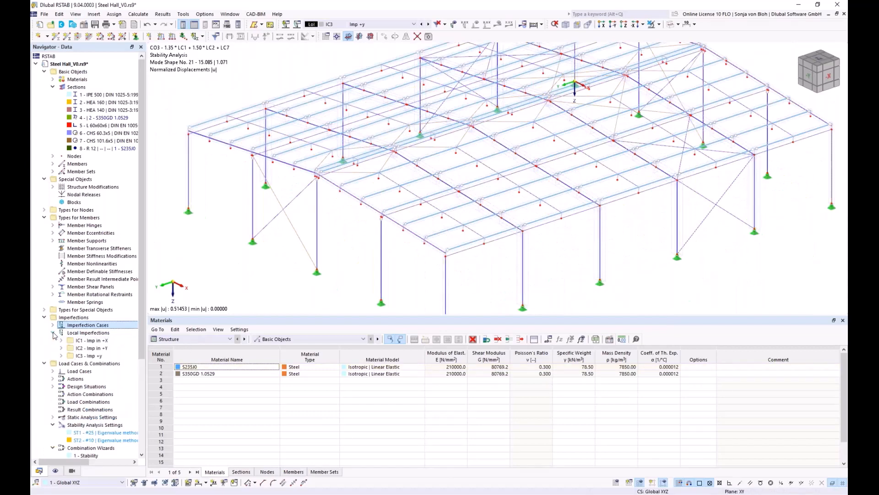
left_click(61, 356)
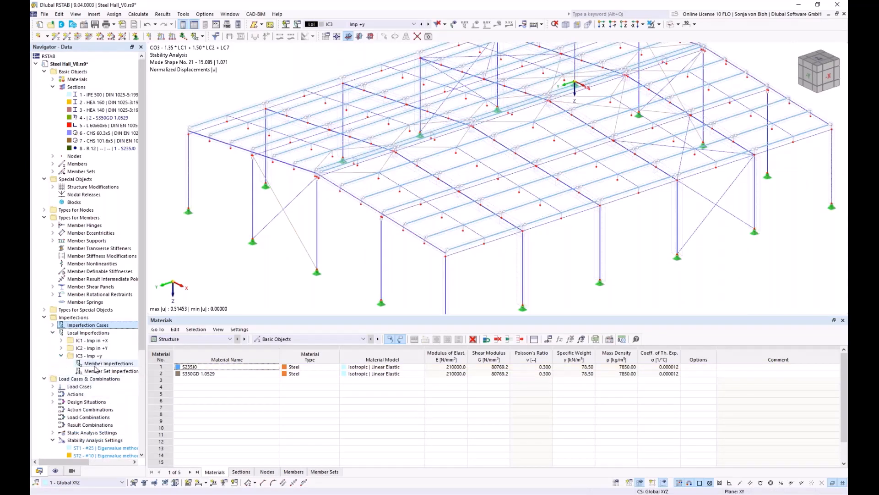
double_click(101, 371)
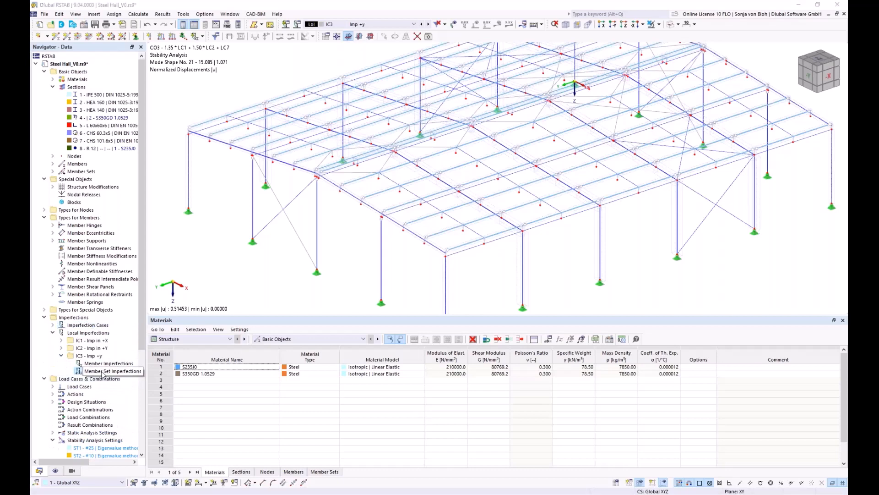
right_click(103, 375)
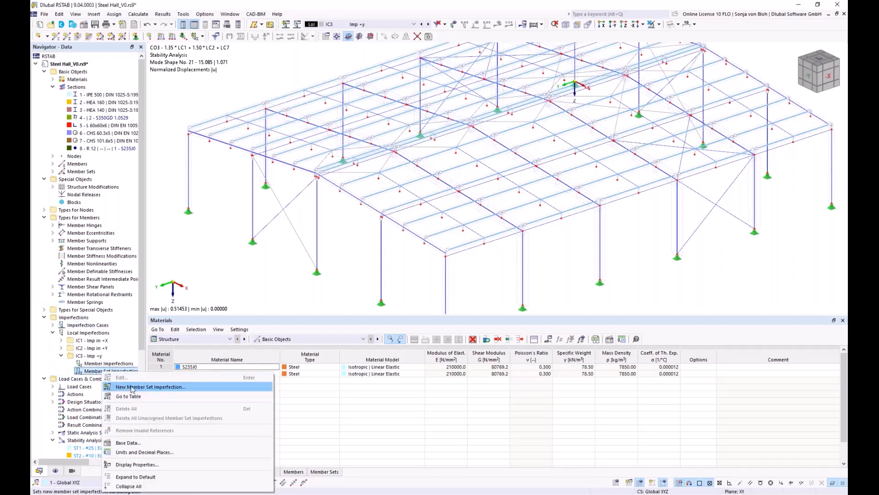
key("Escape")
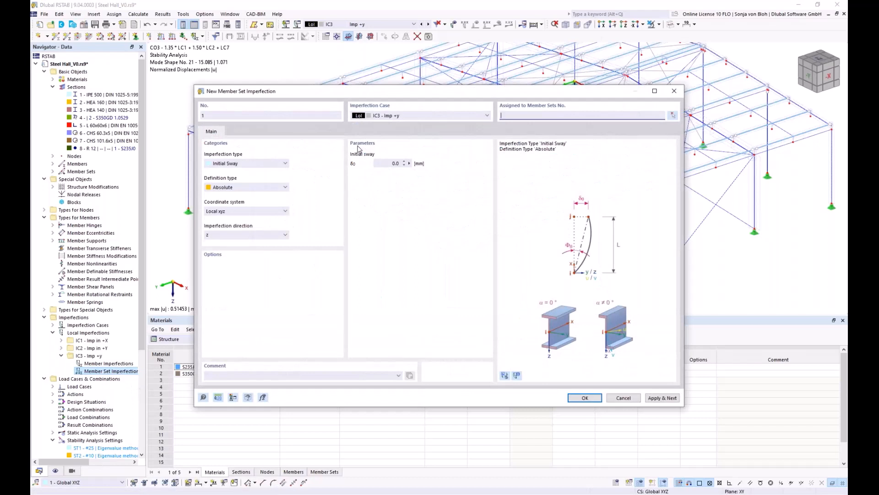
left_click(283, 164)
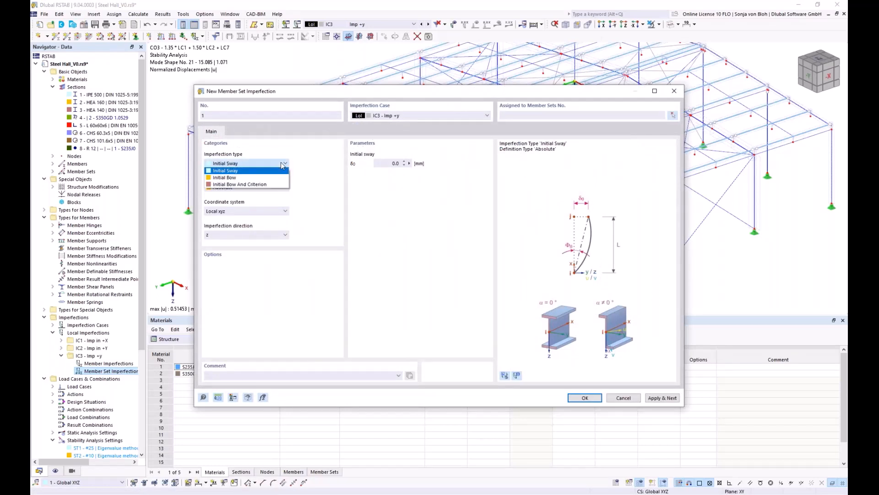
left_click(251, 179)
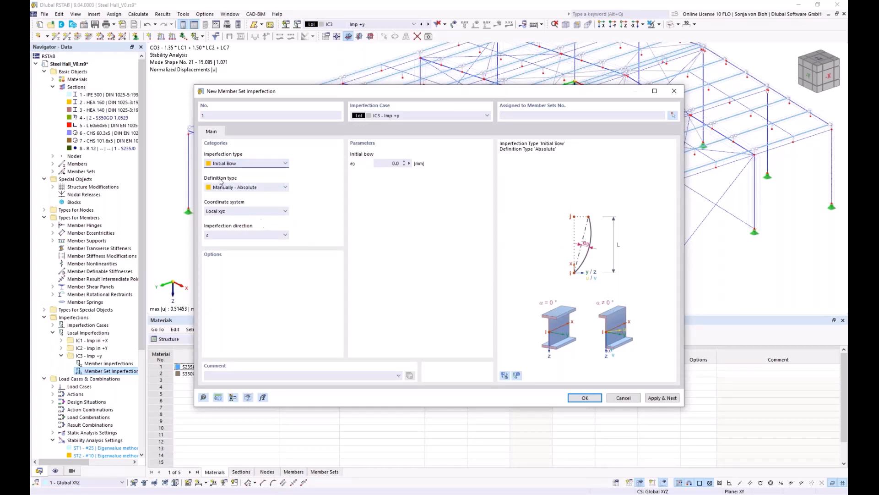
Step: Define the initial bow as Manually - Relative with a value of 1/250 in the local y direction
left_click(284, 187)
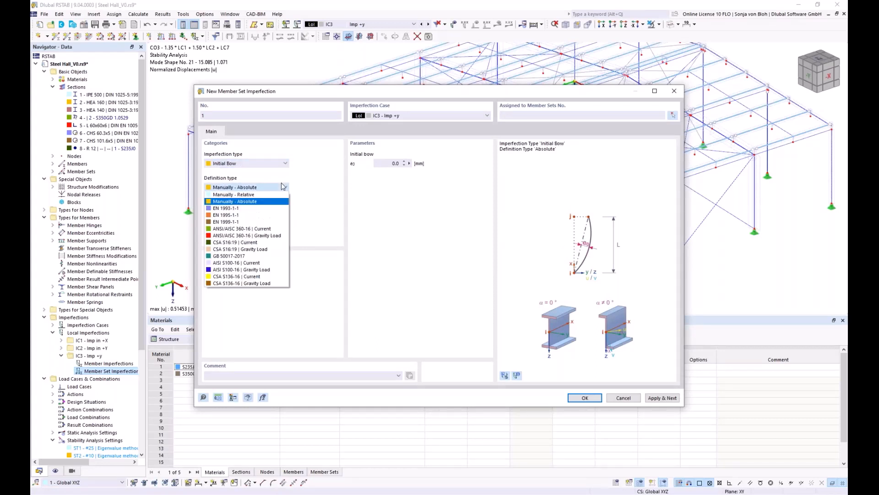
left_click(268, 195)
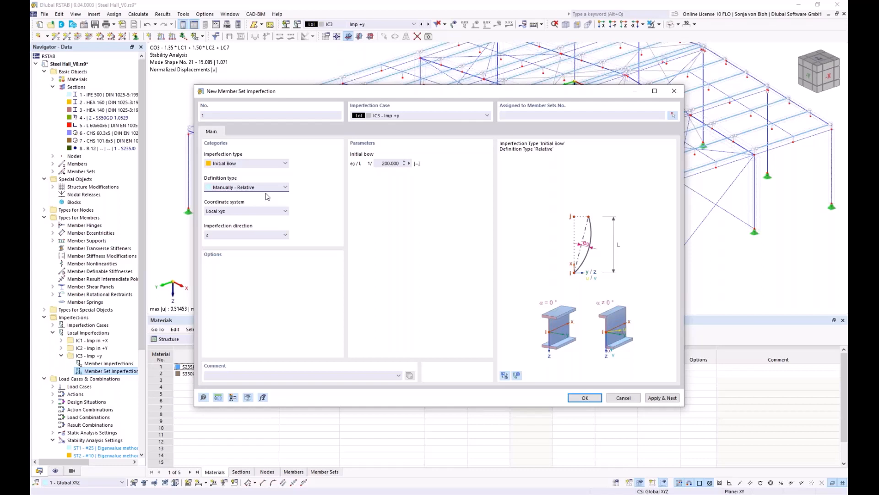
double_click(382, 164)
type("250")
left_click(285, 236)
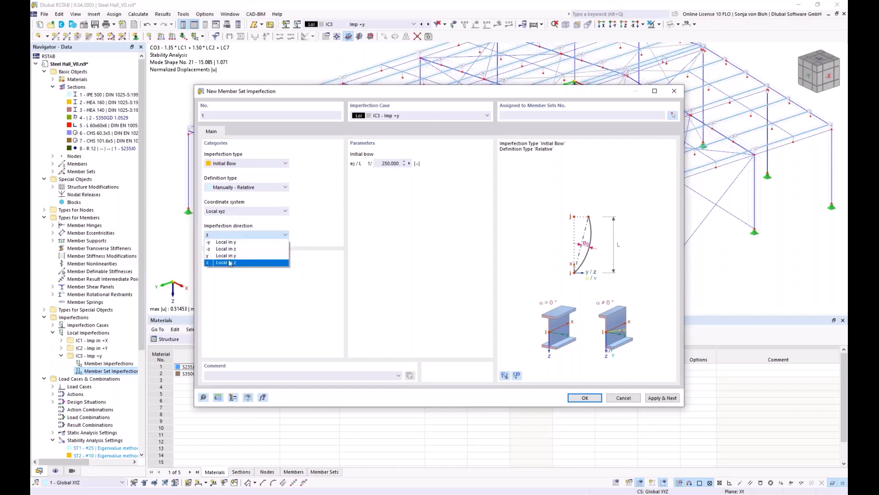
left_click(215, 255)
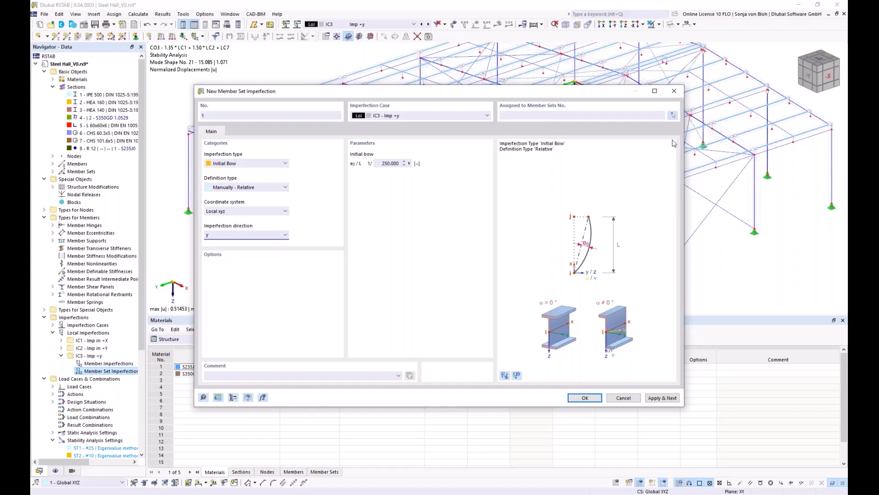
Step: Isolate the S350GD purlin members in the model and assign the initial bow to member sets 7-76
left_click(673, 116)
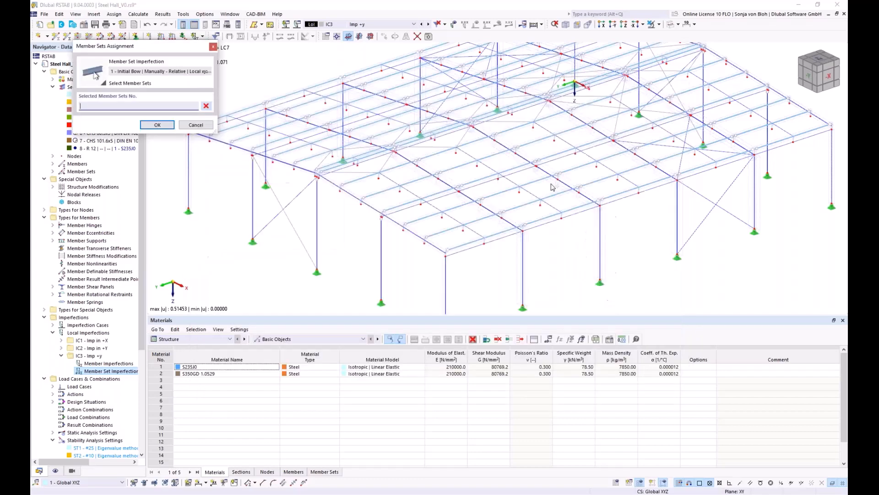
left_click(71, 472)
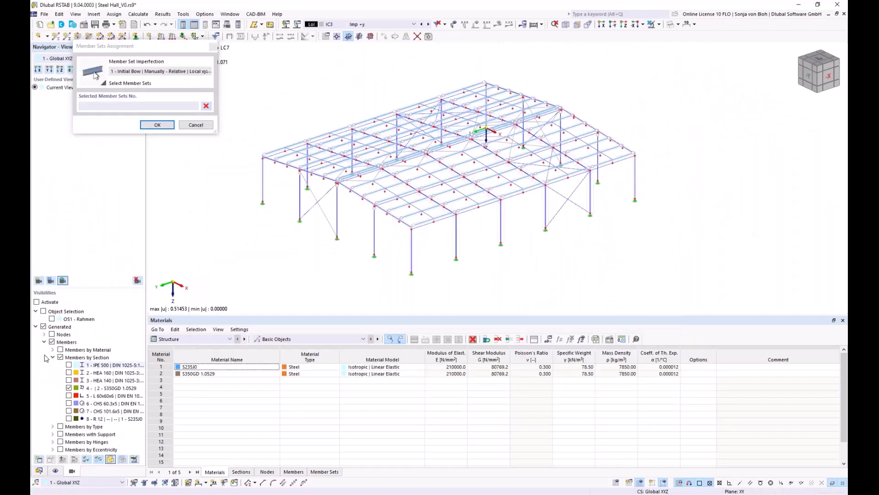
left_click(37, 303)
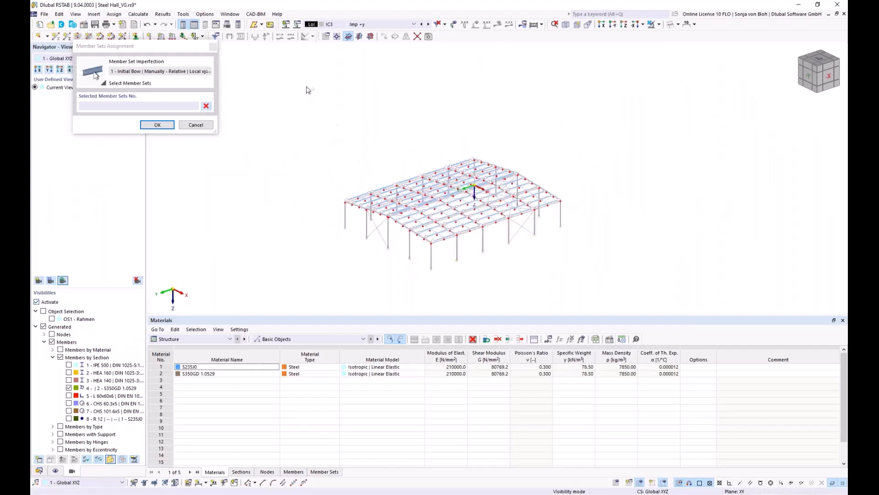
left_click_drag(307, 87, 639, 268)
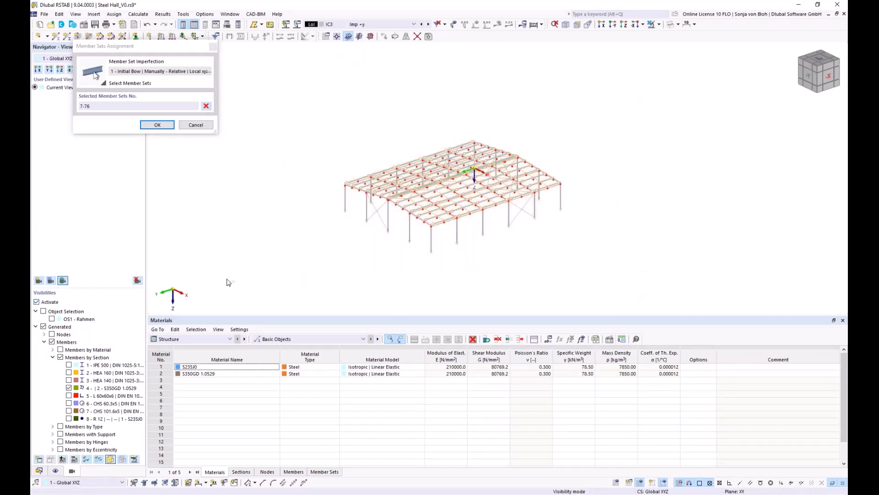
left_click(161, 126)
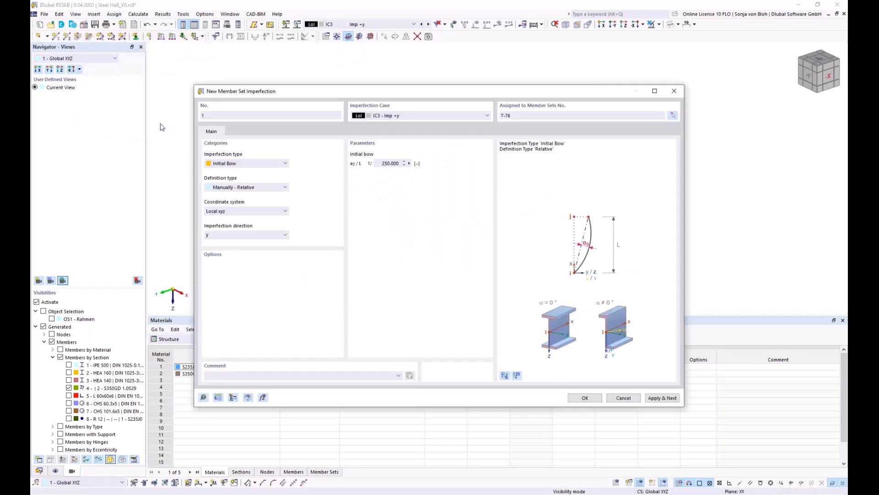
left_click(585, 398)
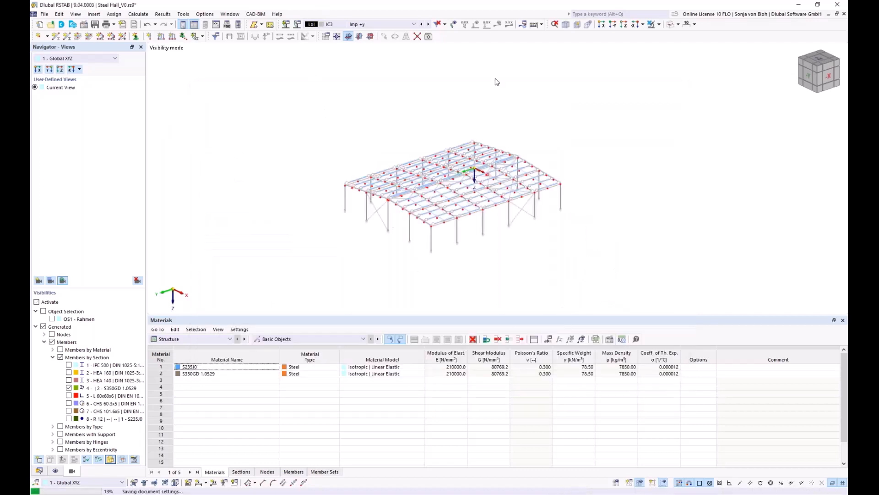
Step: Display the imperfections in the model and inspect the initial bows on the roof purlins
left_click(454, 24)
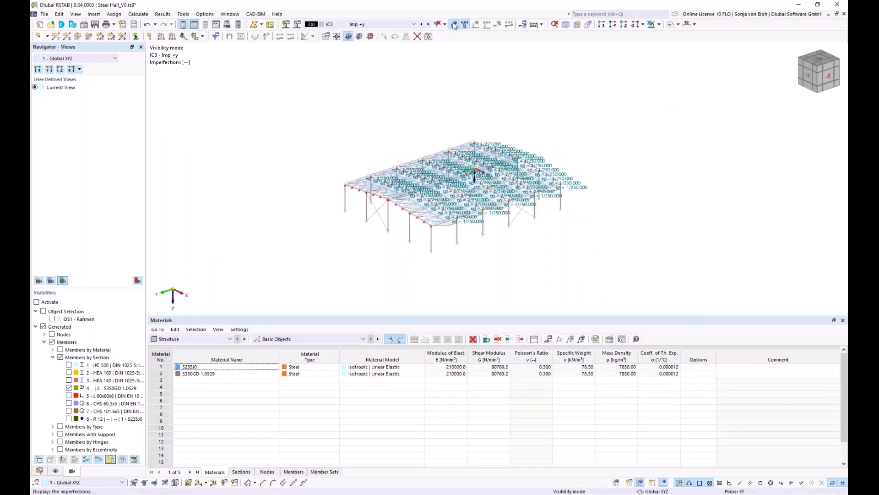
scroll(399, 195, "up", 3)
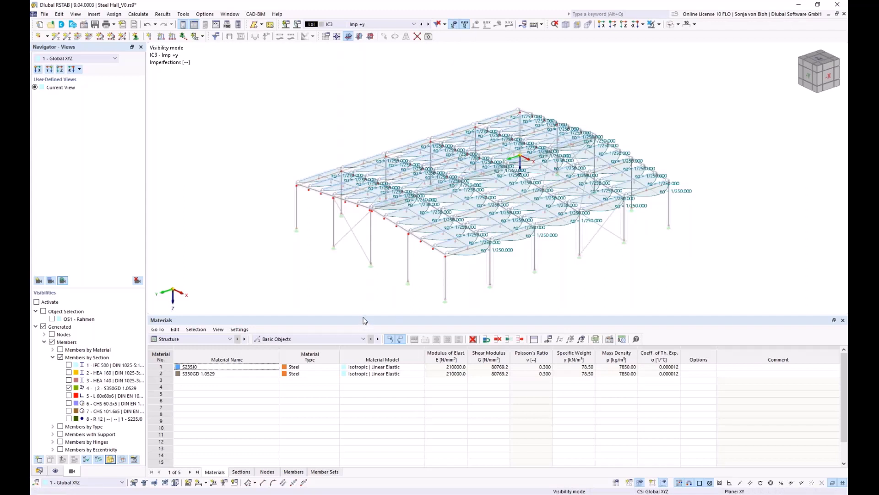
left_click_drag(365, 317, 366, 374)
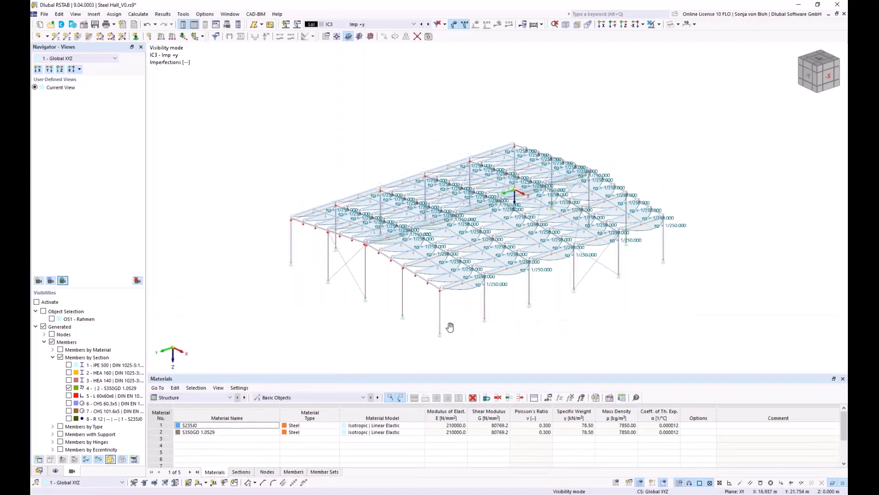
scroll(407, 306, "up", 2)
middle_click_drag(344, 299, 357, 291)
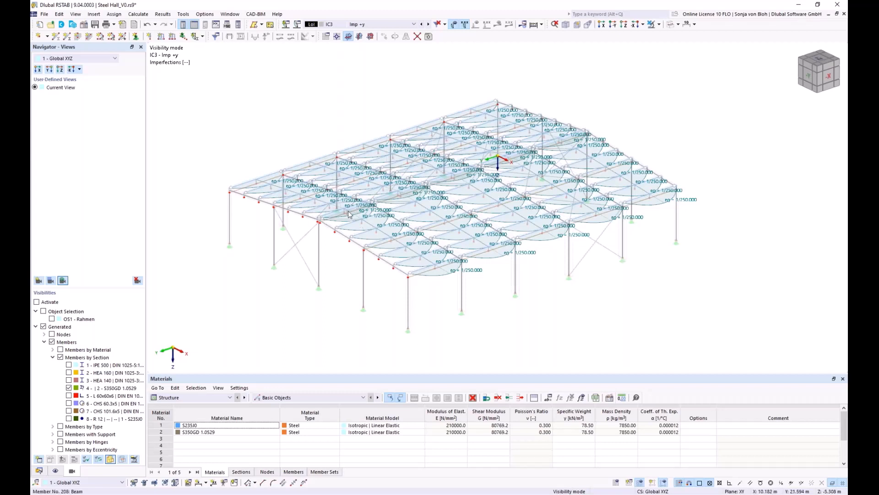
Step: Copy imperfection case IC3 and name the copy "Imp -y"
left_click(37, 471)
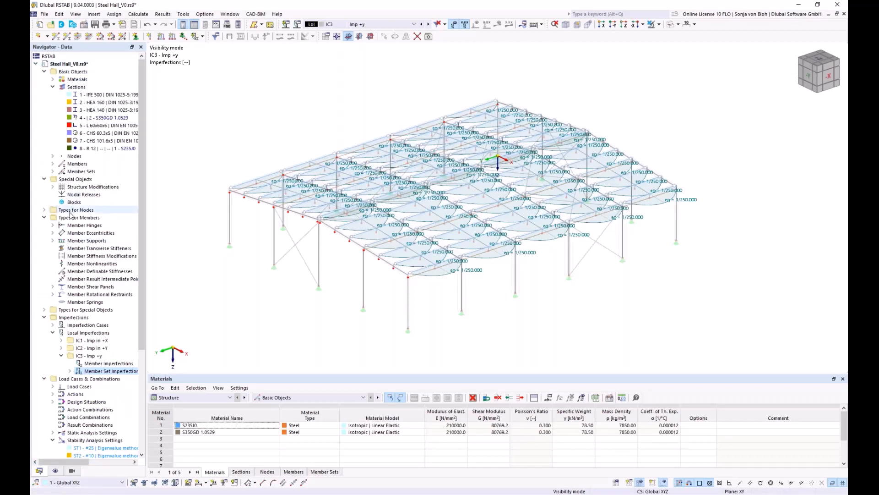
left_click(53, 325)
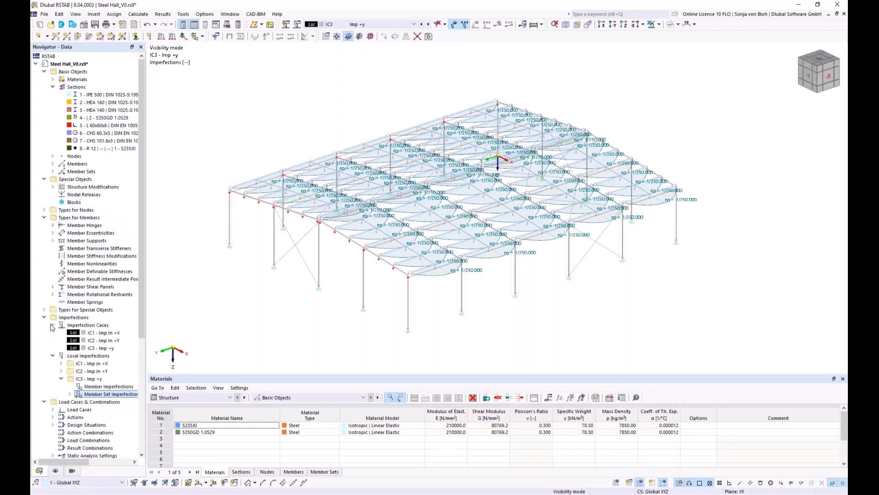
double_click(98, 348)
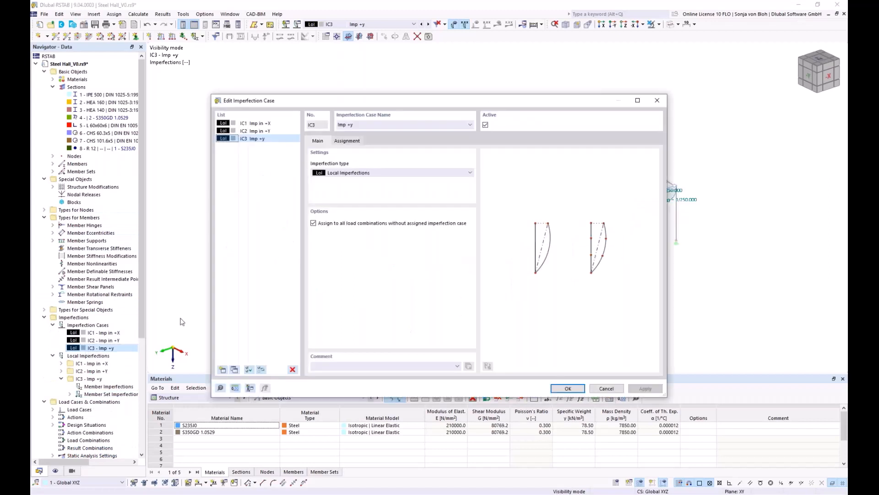
left_click(242, 139)
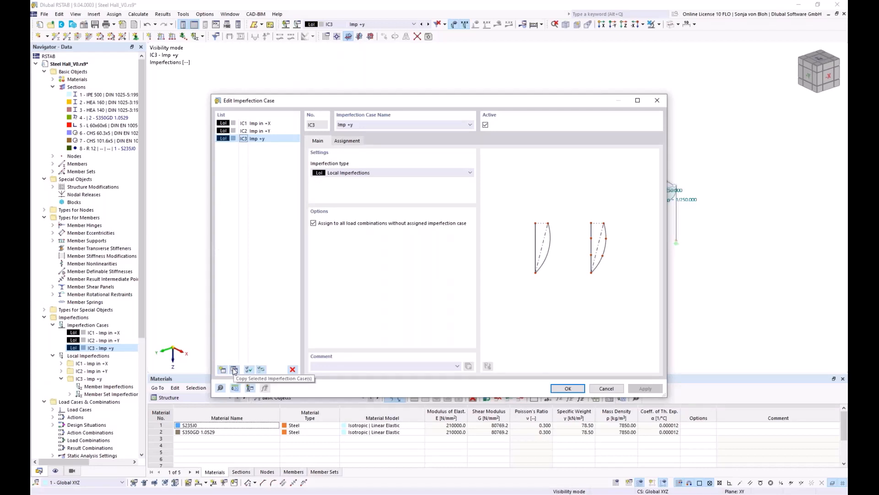
left_click(234, 370)
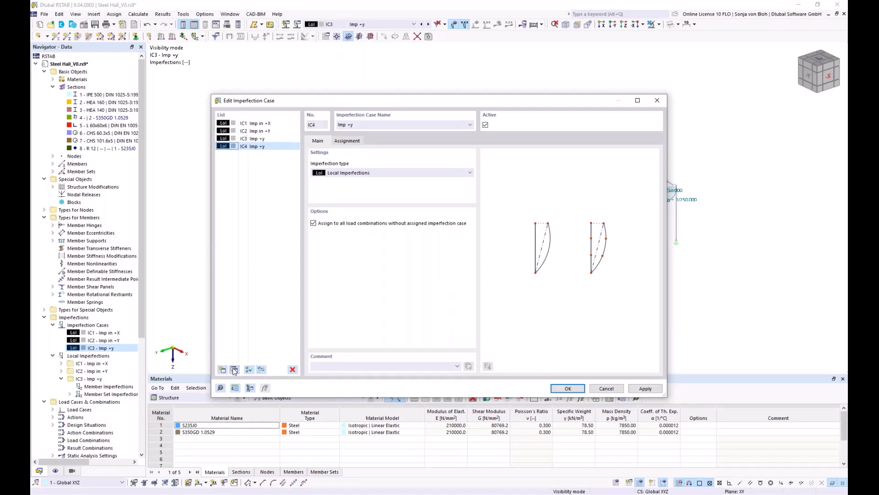
left_click(351, 125)
key("BackSpace")
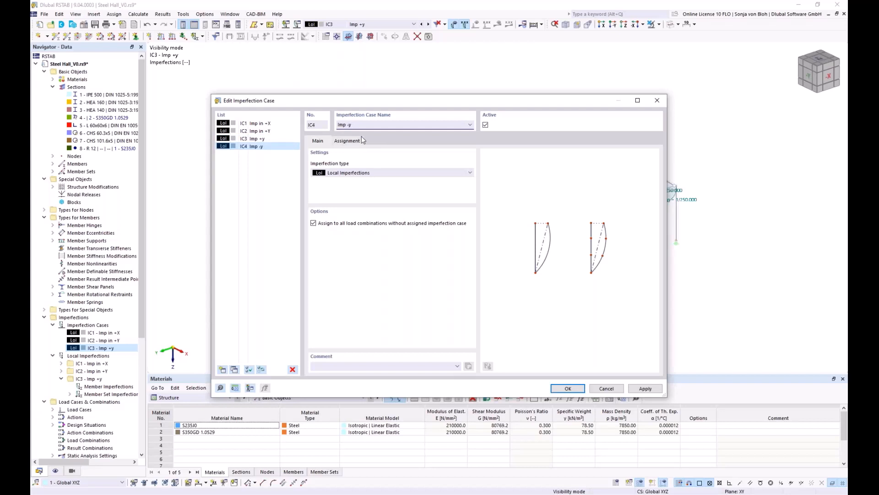
left_click(571, 389)
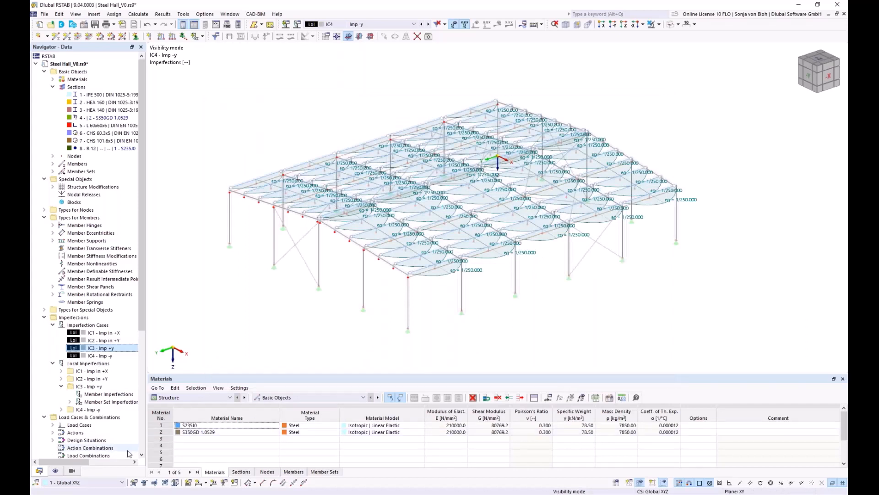
Step: Change the imperfection direction of the member set initial bow in the "Imp -y" case to -y
left_click(62, 409)
left_click(70, 425)
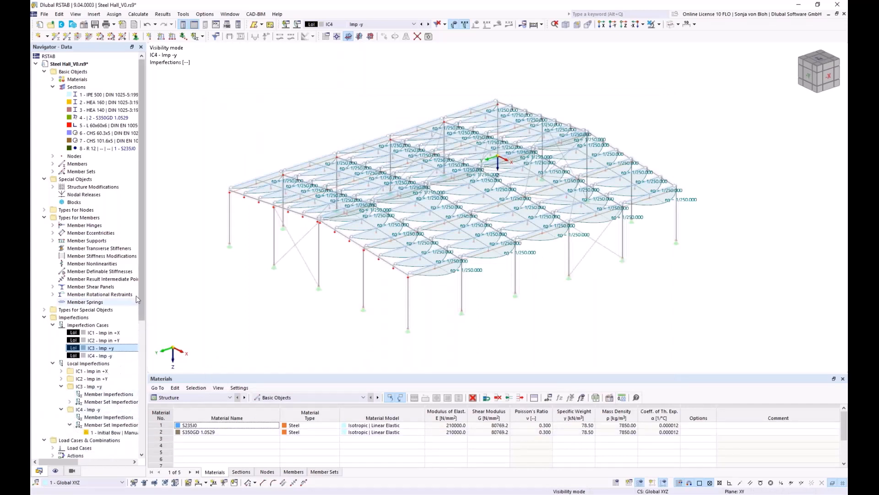
scroll(110, 329, "down", 4)
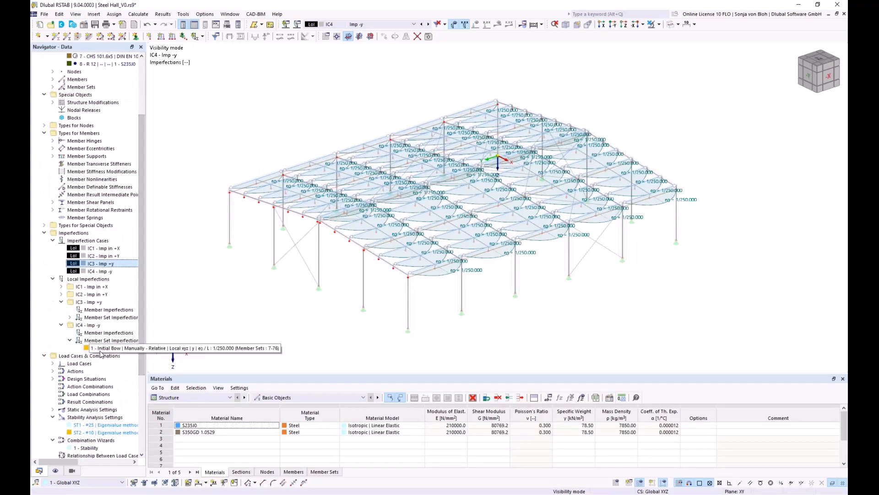
double_click(101, 349)
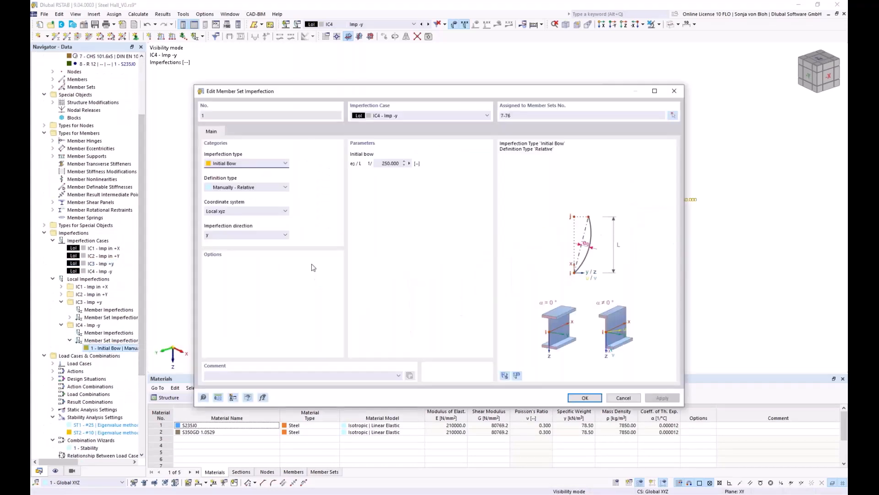
left_click(255, 235)
left_click(244, 246)
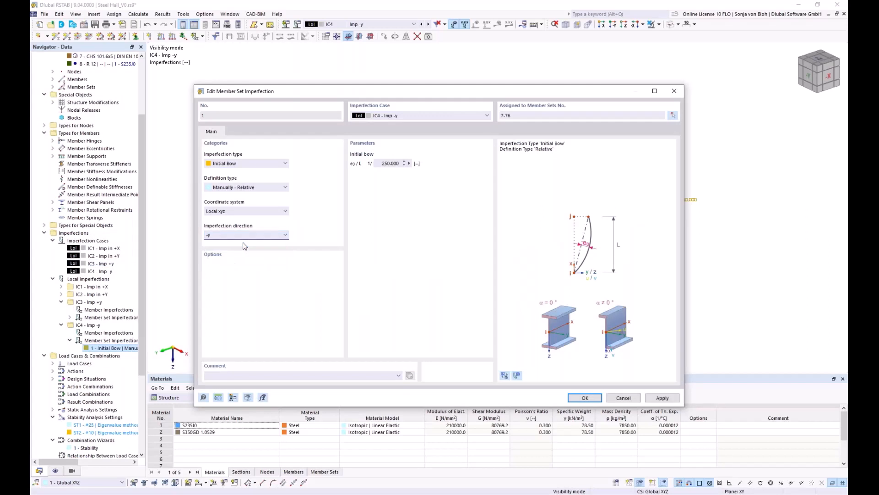
left_click(578, 398)
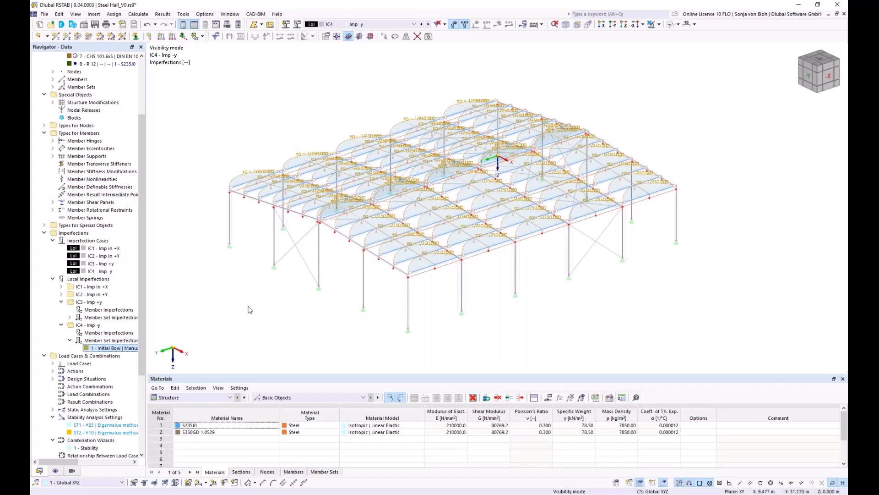
Step: Create a new imperfection case IC5 with the imperfection type Group of Imperfection Cases
double_click(91, 249)
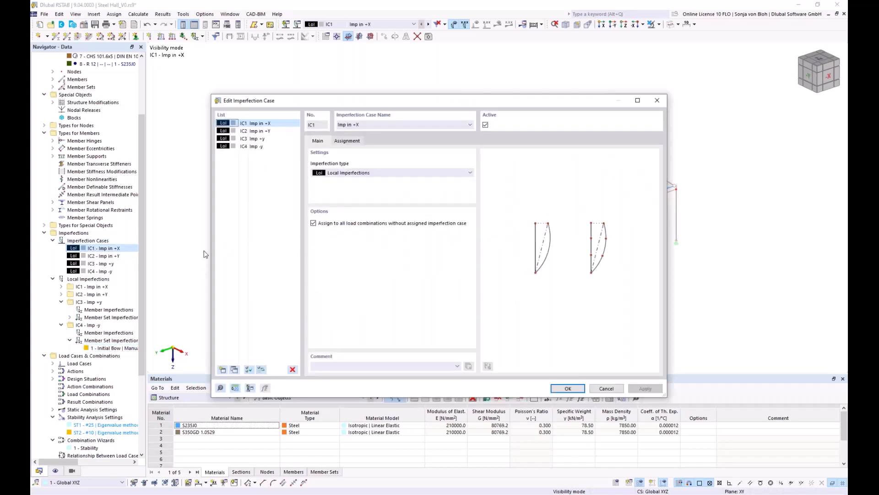
left_click(223, 369)
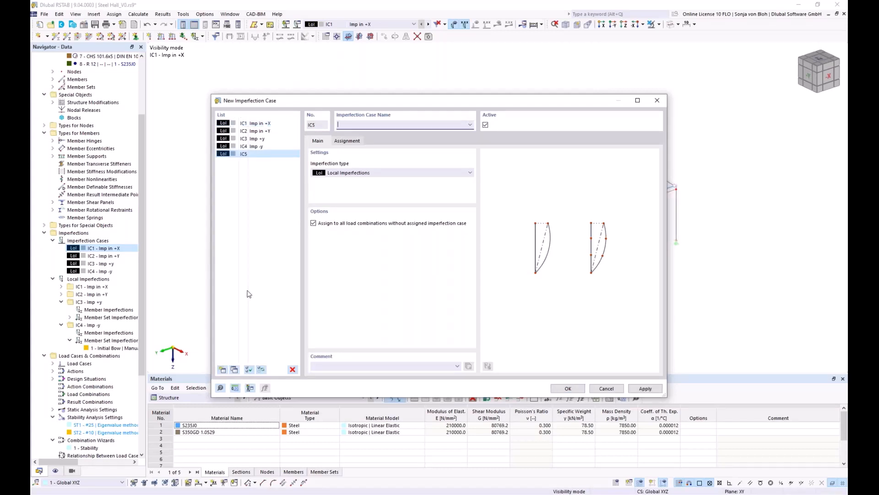
left_click(372, 175)
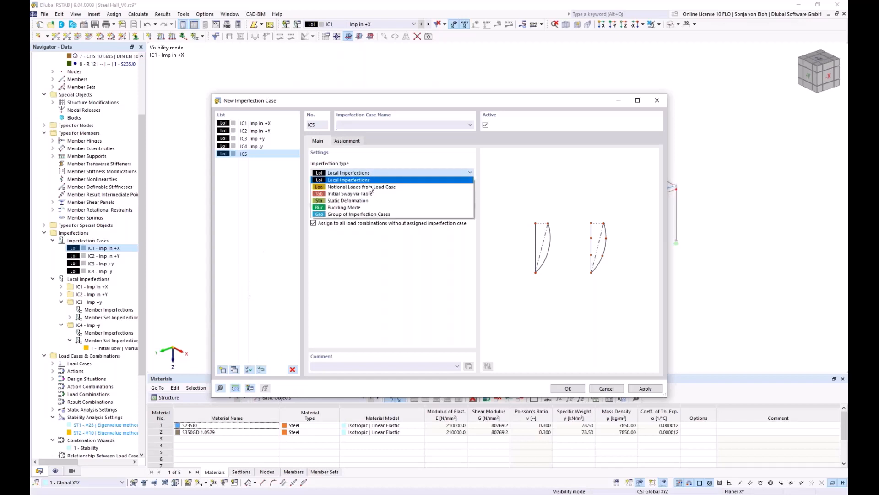
left_click(352, 214)
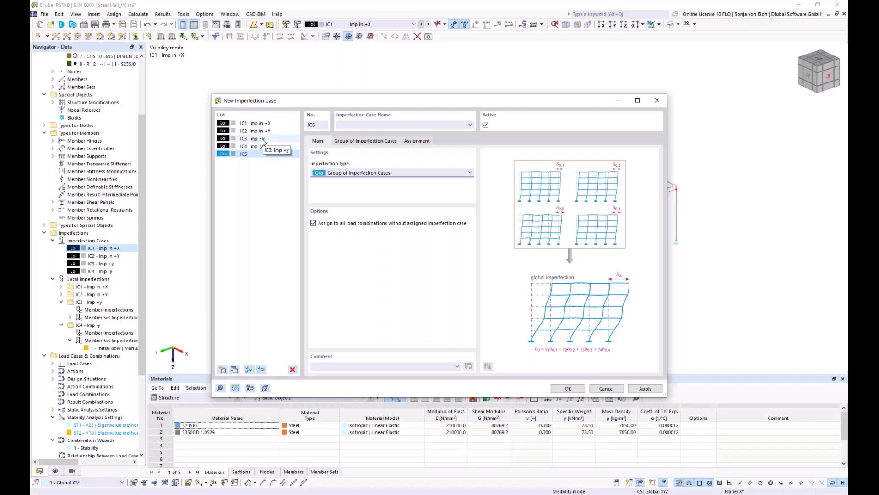
Step: Add IC1 - Imp in +X as the first case in the IC5 group and set its operator to "and"
left_click(358, 143)
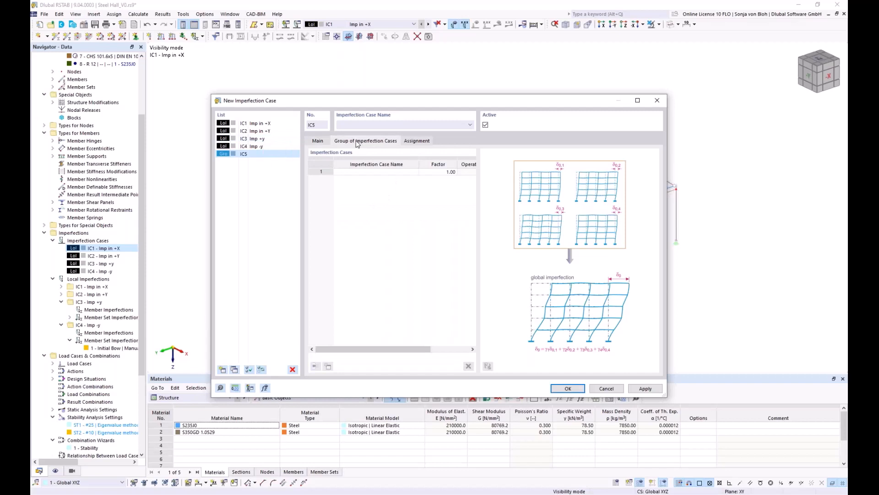
left_click(370, 172)
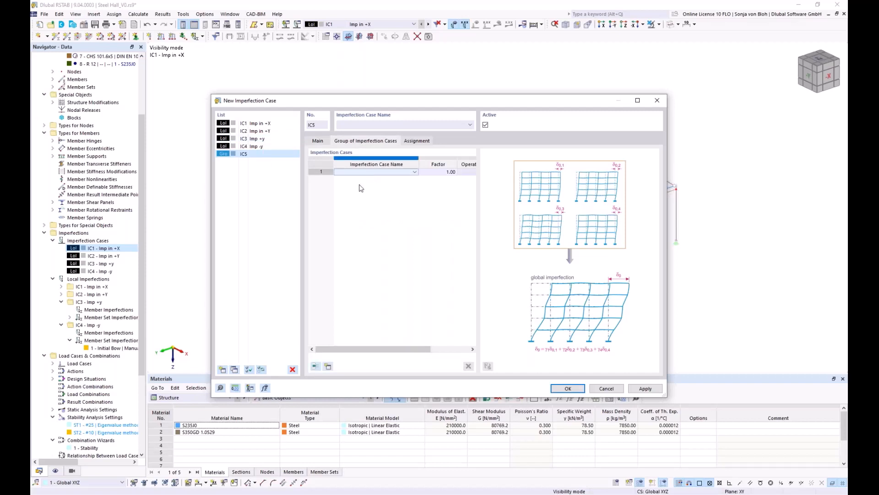
left_click(329, 365)
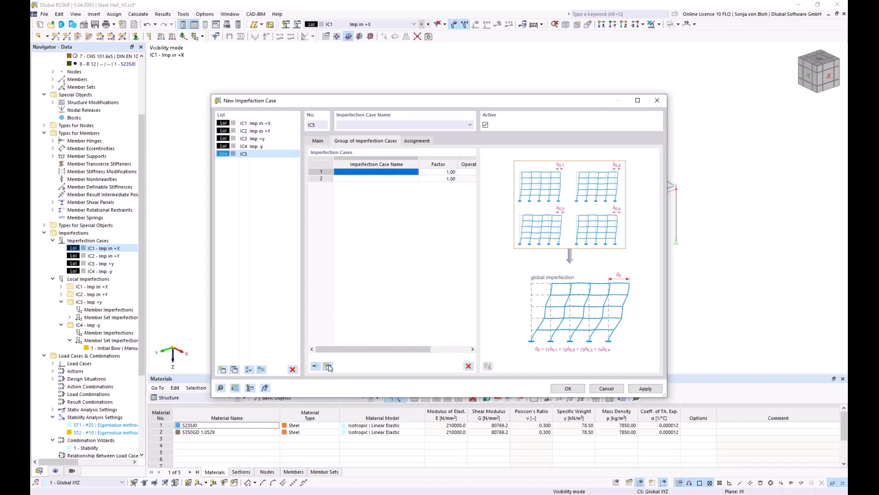
left_click(342, 173)
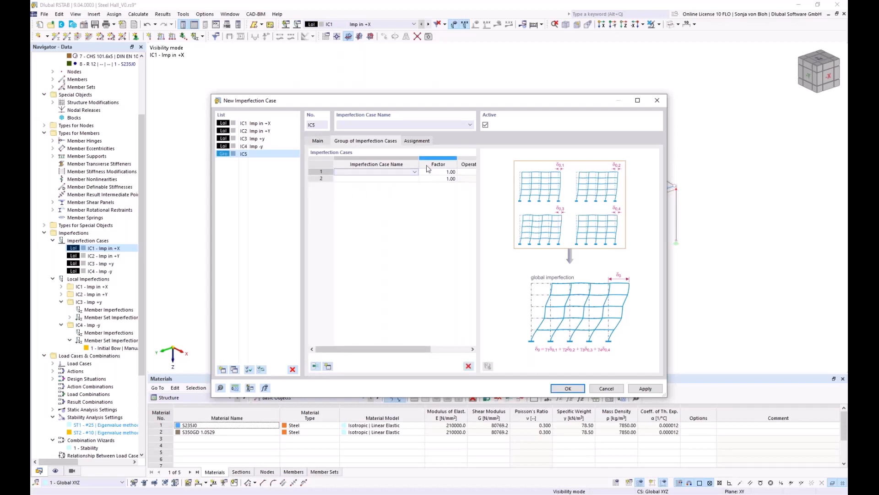
left_click(414, 172)
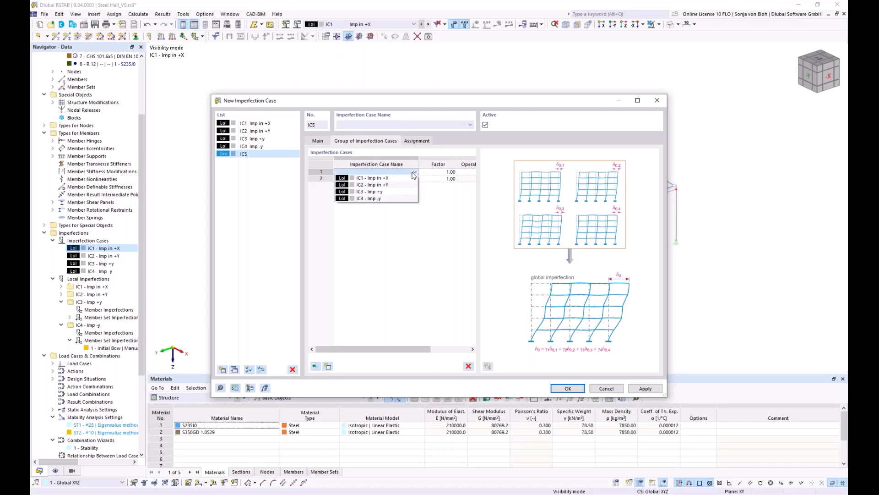
left_click(372, 178)
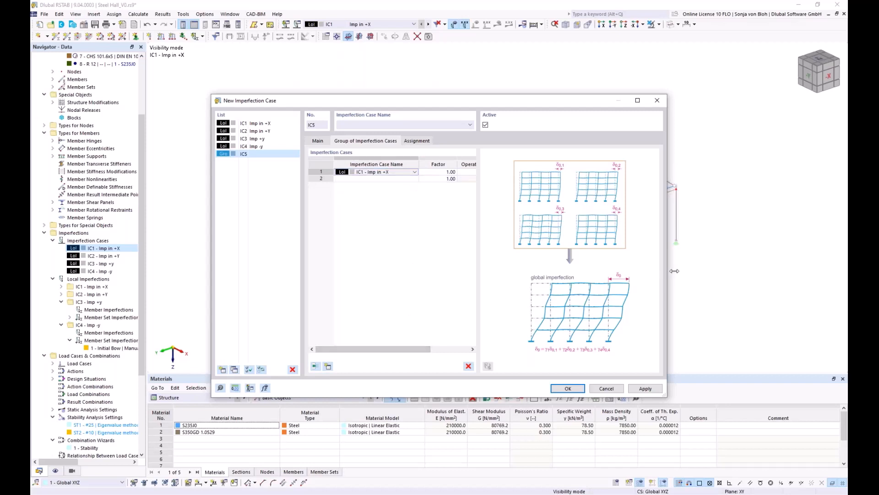
left_click_drag(674, 271, 781, 271)
left_click(476, 173)
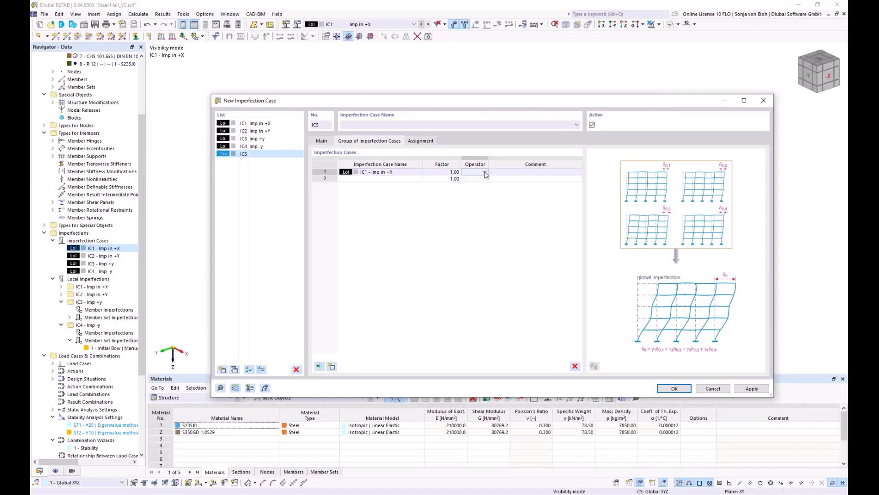
left_click(486, 174)
left_click(475, 183)
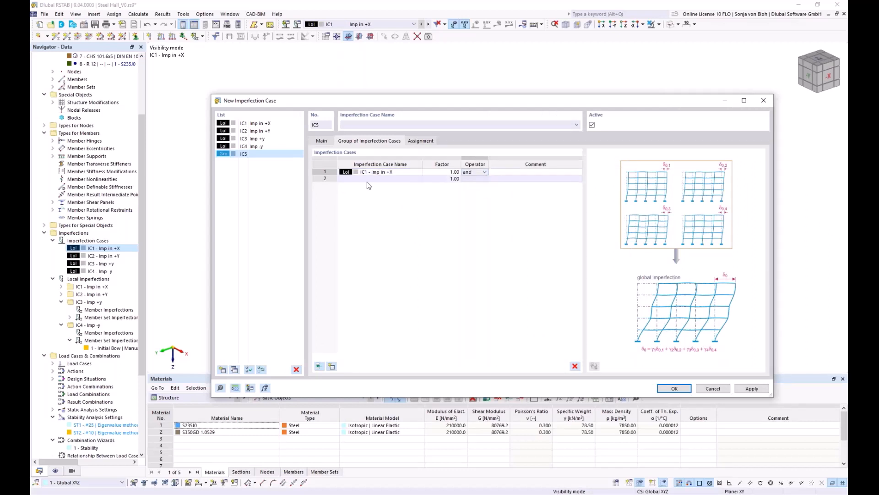
Step: Add IC3 - Imp +y as the second case in the IC5 group and name the group "Imp +X +y"
left_click(368, 180)
left_click(418, 178)
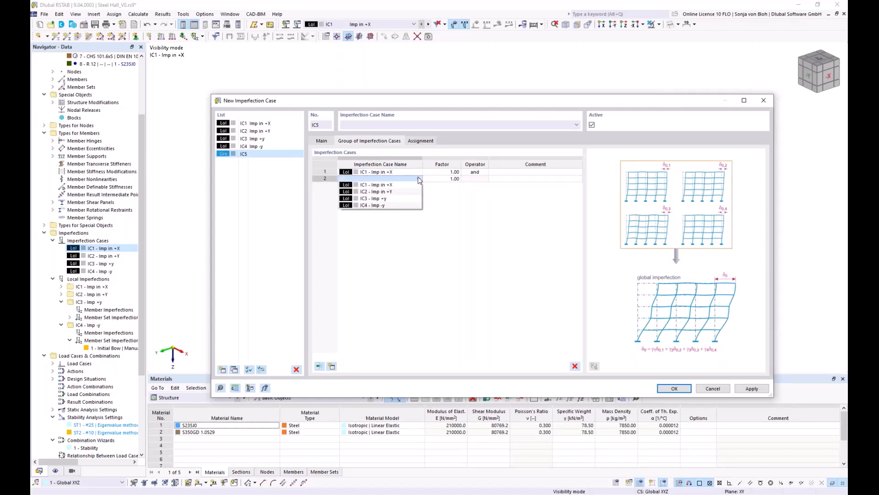
left_click(396, 198)
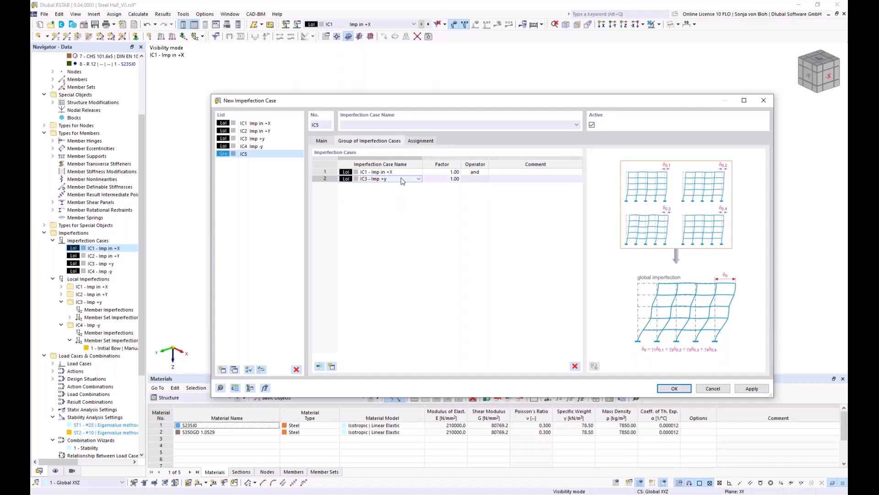
left_click(365, 126)
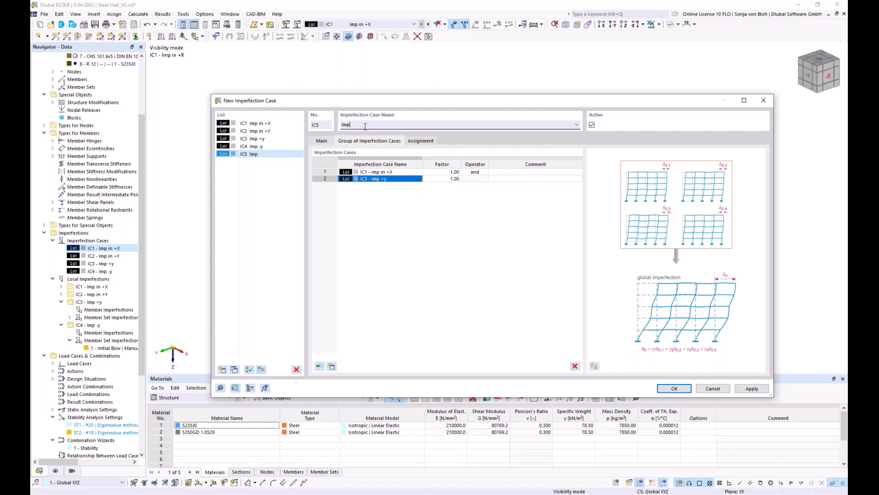
type("Imp +X +y")
Step: Copy IC5, name the copy "Imp +X -y" and replace its second case with IC4 - Imp -y
left_click(252, 156)
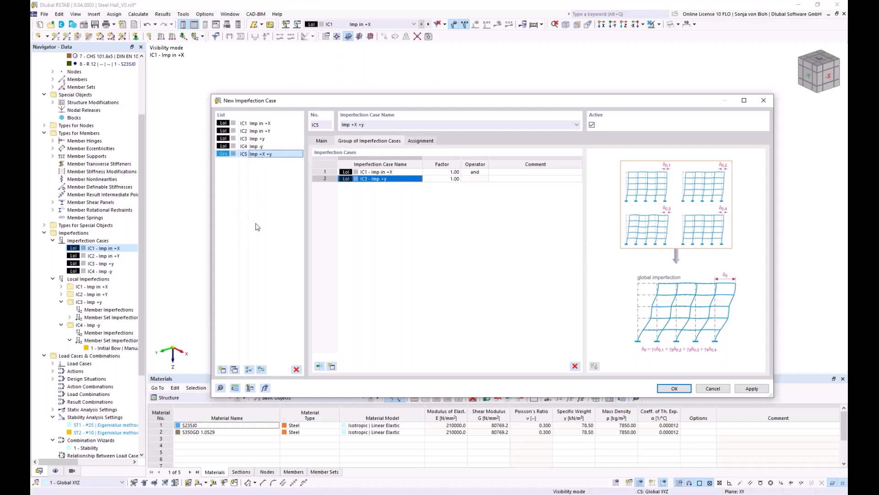
left_click(233, 370)
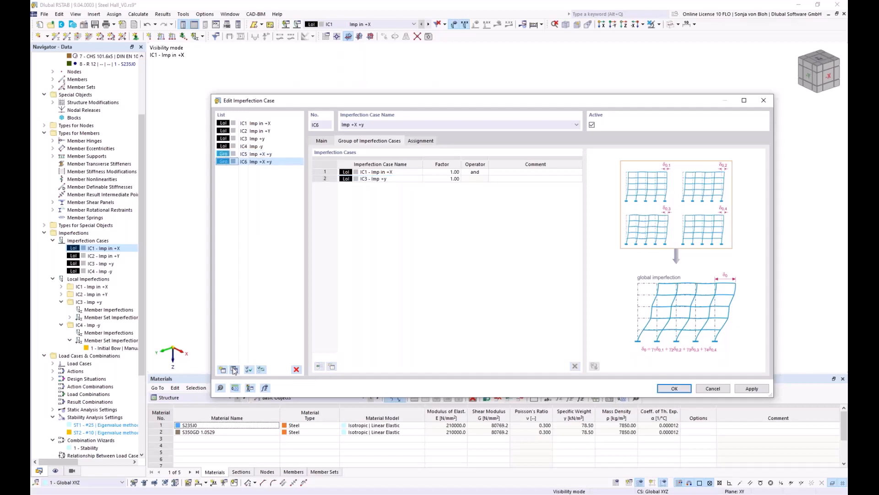
left_click(362, 125)
key("BackSpace")
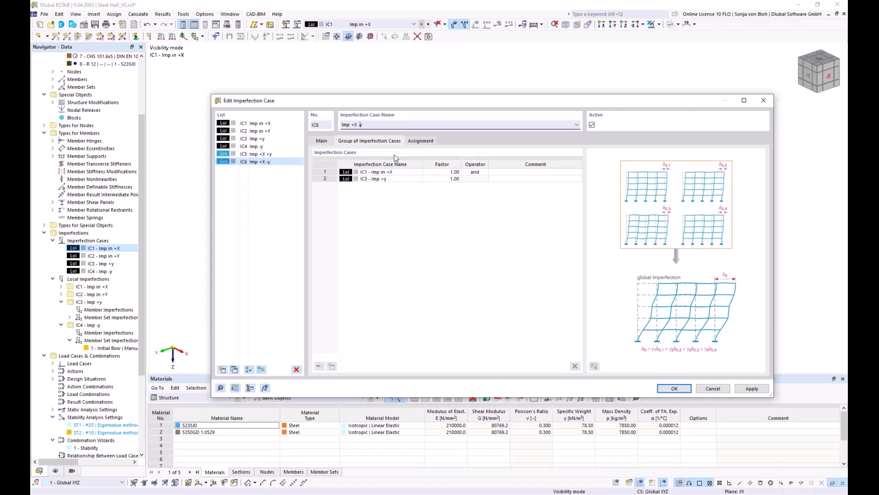
left_click(394, 179)
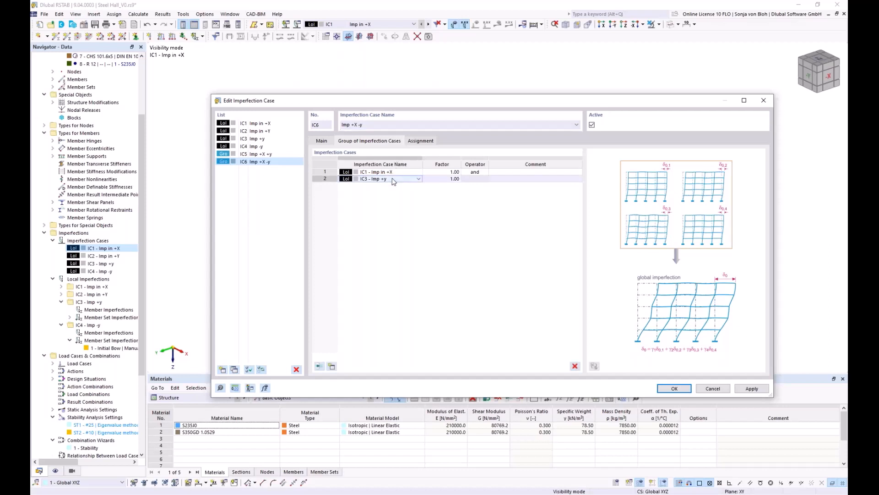
left_click(419, 179)
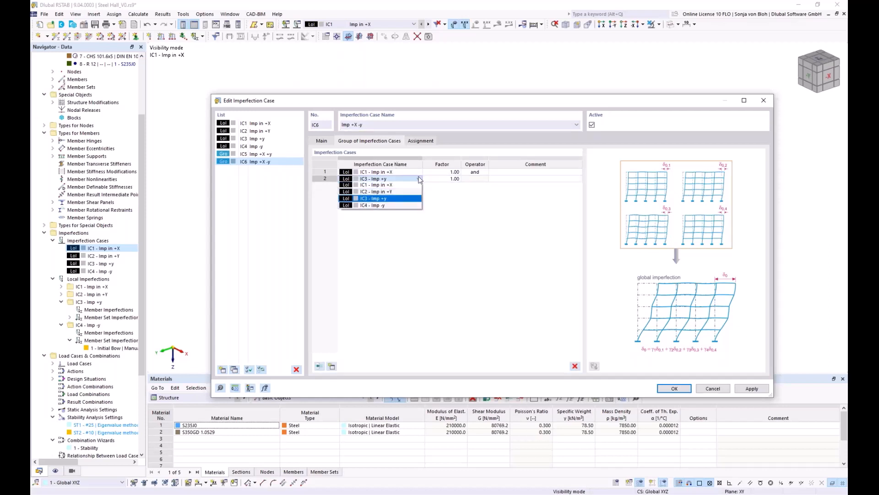
left_click(391, 207)
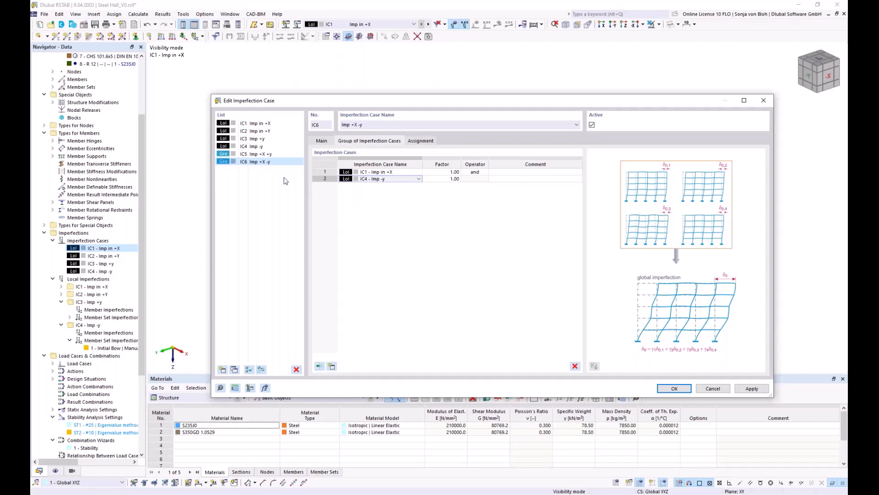
Step: Copy the two group imperfection cases IC5 and IC6 together
left_click(273, 155)
left_click(260, 162, "ctrl")
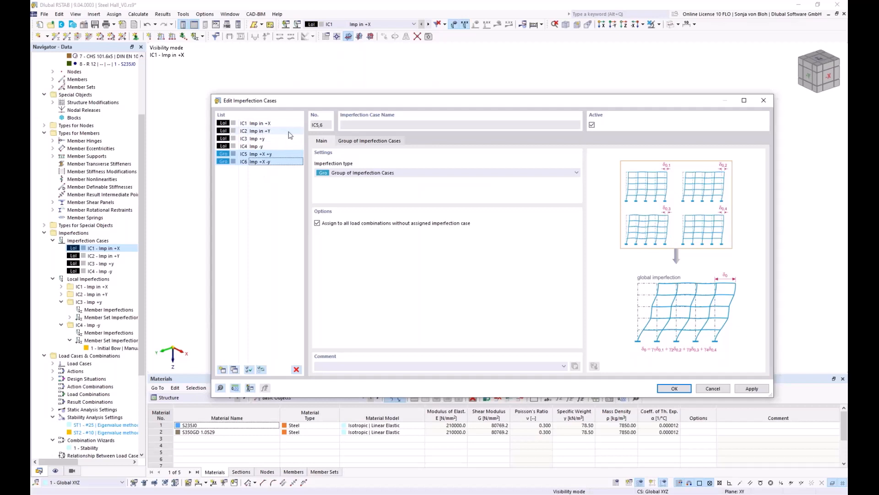
left_click(234, 370)
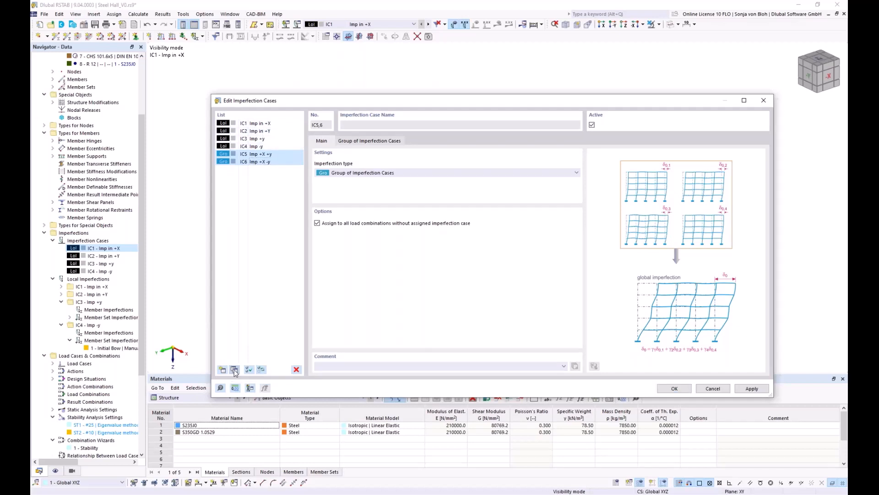
Step: Rename imperfection case IC7 as "Imp +Y +y" and change its first grouped case to IC2 - Imp in +Y
left_click(356, 125)
key("Delete")
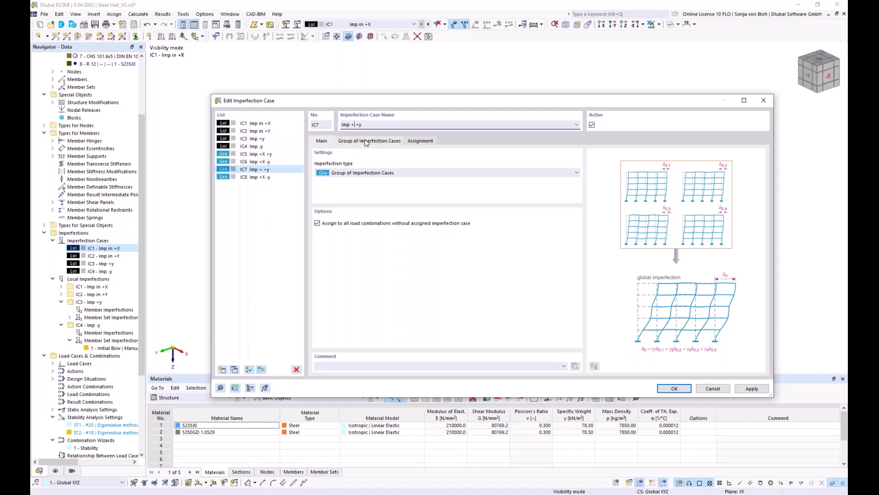
type("Y")
left_click(367, 141)
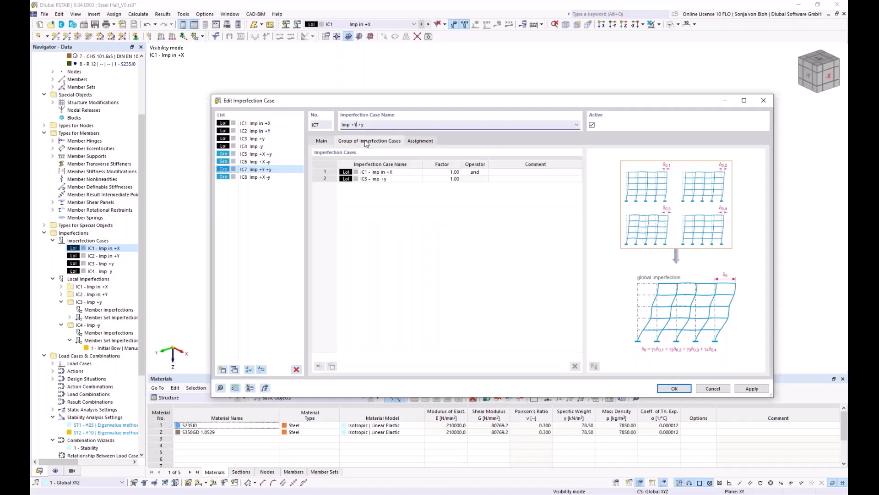
left_click(419, 172)
left_click(419, 173)
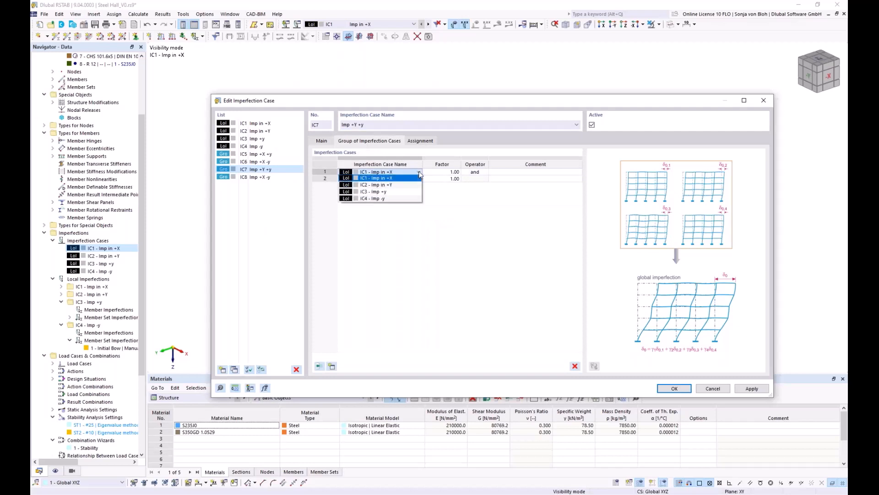
left_click(403, 185)
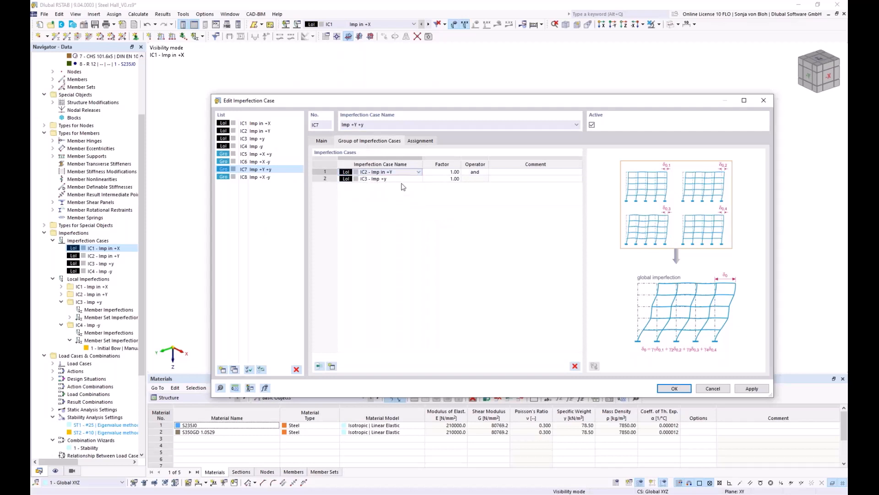
Step: Rename imperfection case IC8 as "Imp +Y -y" and change its first grouped case to IC2 - Imp in +Y
left_click(265, 177)
left_click(355, 124)
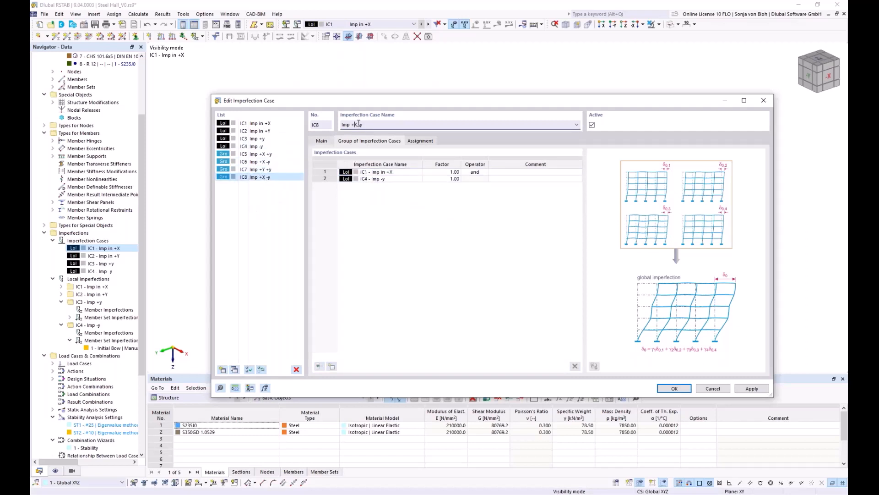
key("BackSpace")
type("Y")
left_click(398, 173)
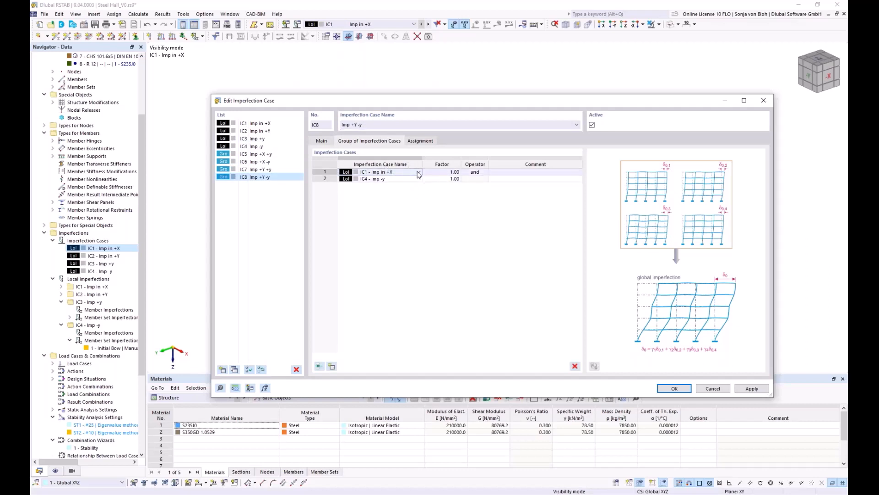
left_click(418, 173)
left_click(384, 185)
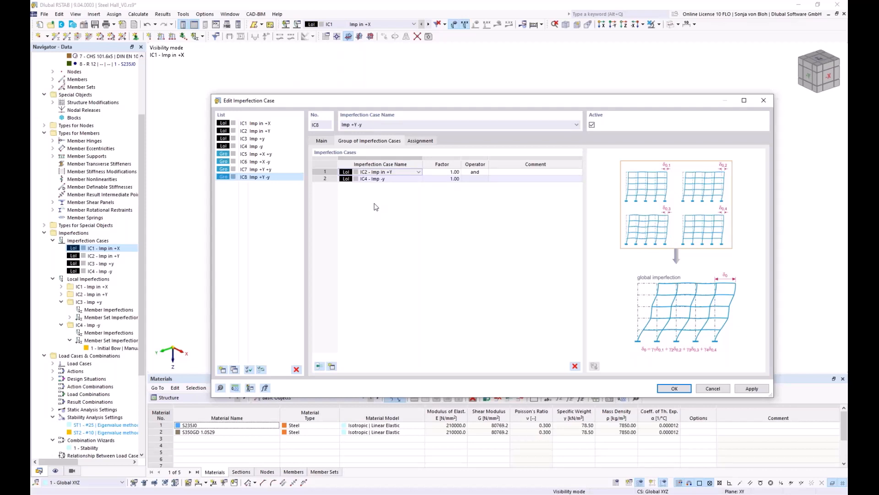
Step: Deactivate the local imperfection cases IC1 to IC4 and apply the imperfection case definitions
left_click_drag(255, 123, 255, 148)
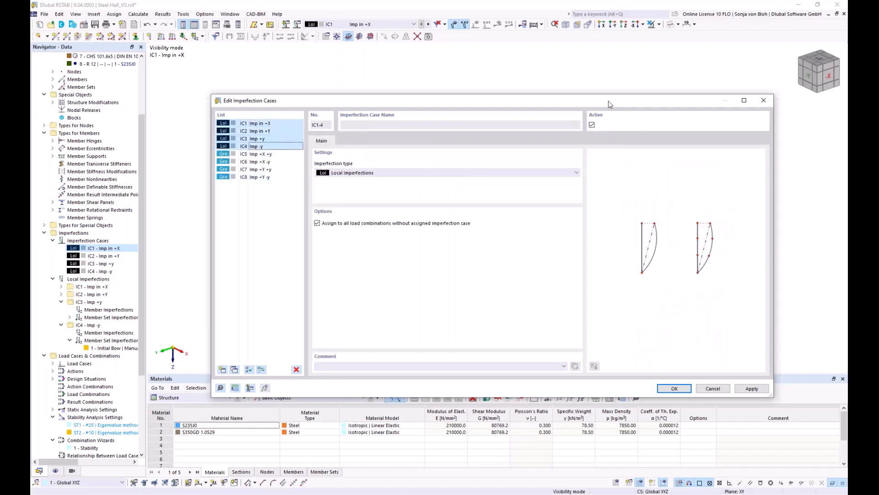
left_click(591, 124)
left_click(675, 388)
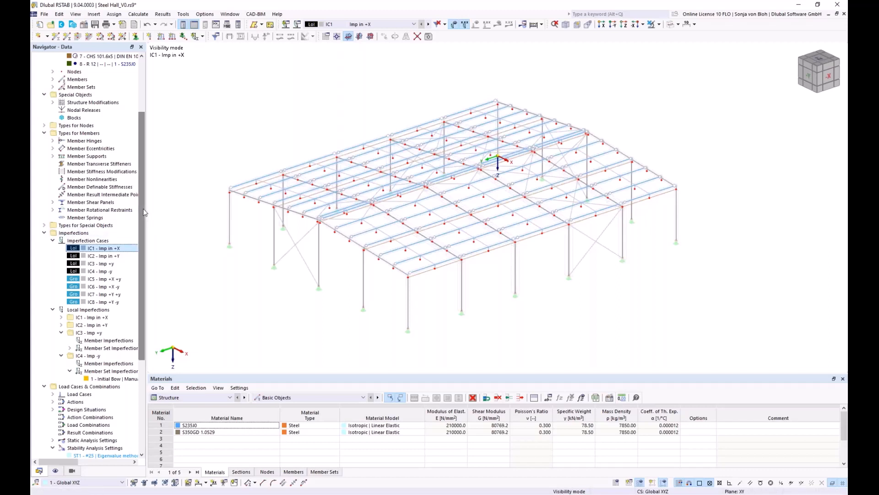
Step: Copy the Stability combination wizard and name the copy "Design"
scroll(144, 235, "down", 1)
left_click_drag(145, 235, 152, 315)
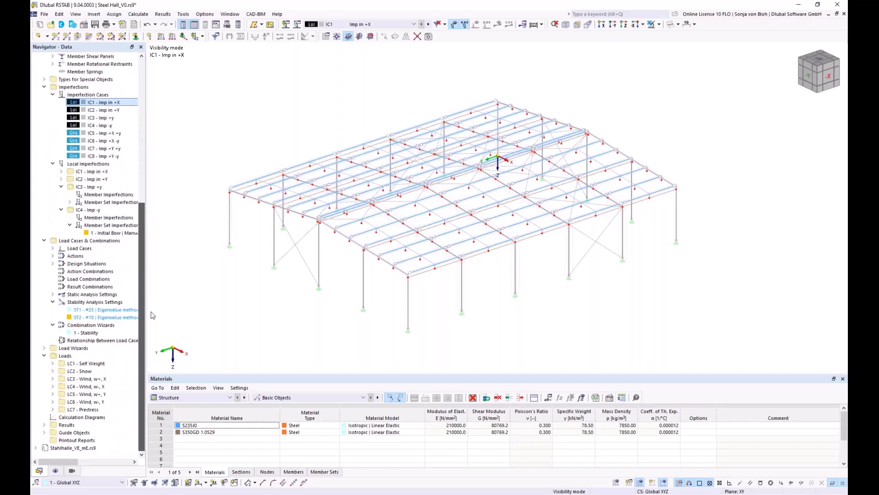
double_click(89, 333)
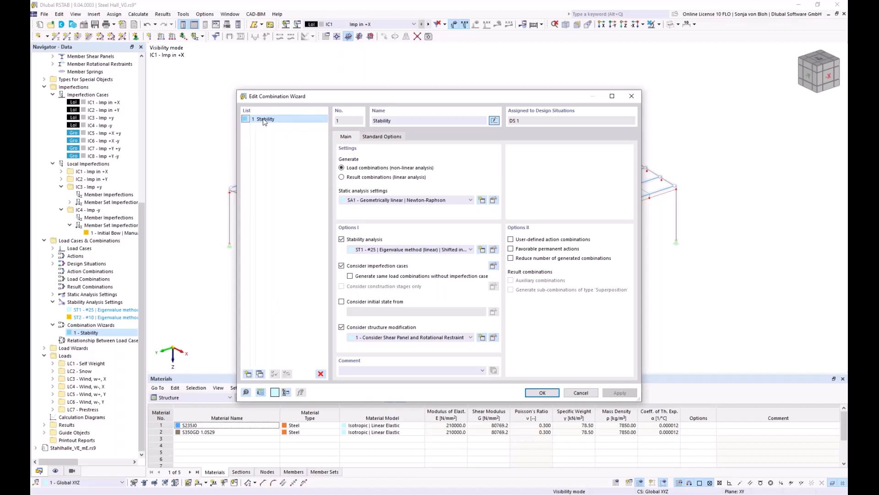
left_click(261, 374)
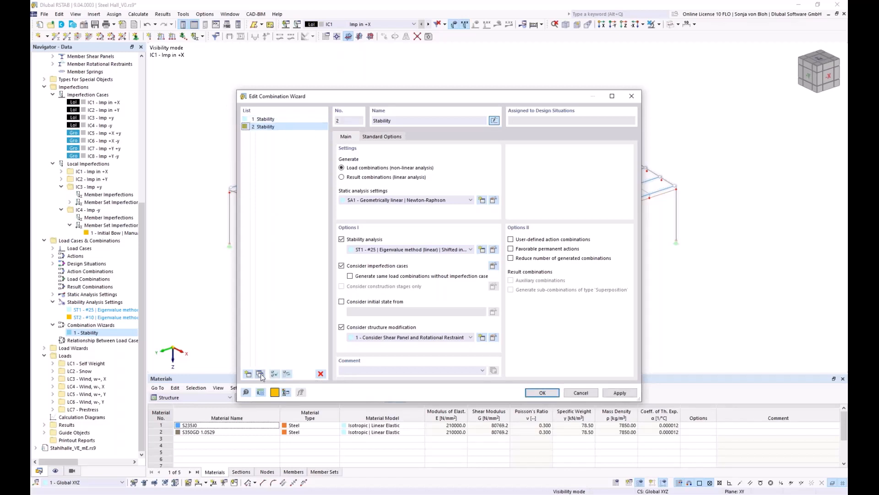
left_click(403, 122)
left_click_drag(398, 119, 349, 122)
type("Design")
Step: Set the Design wizard's static analysis settings to SA2 - Second-order (P-Δ), deactivate its stability analysis, and confirm the wizard
left_click(471, 201)
left_click(389, 215)
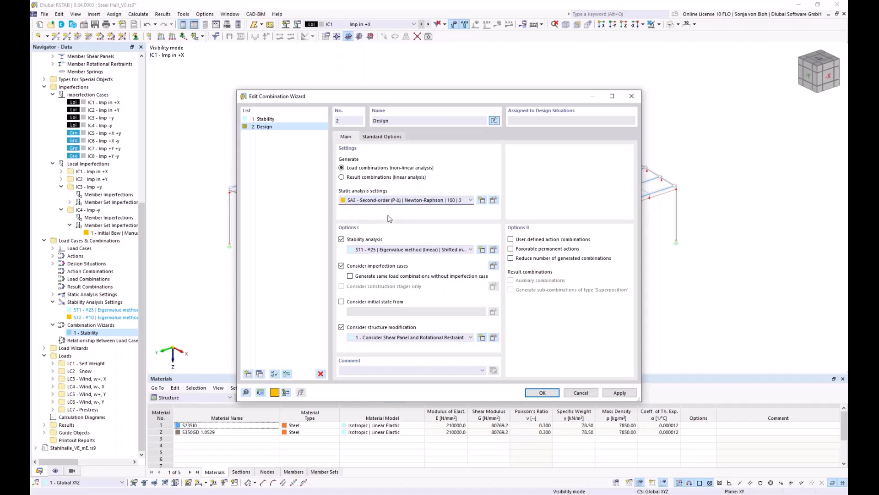
left_click(342, 240)
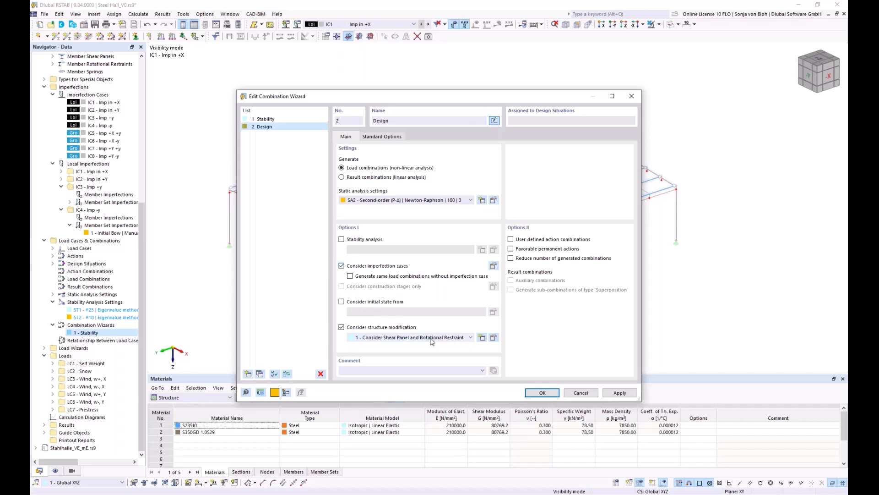
left_click(543, 393)
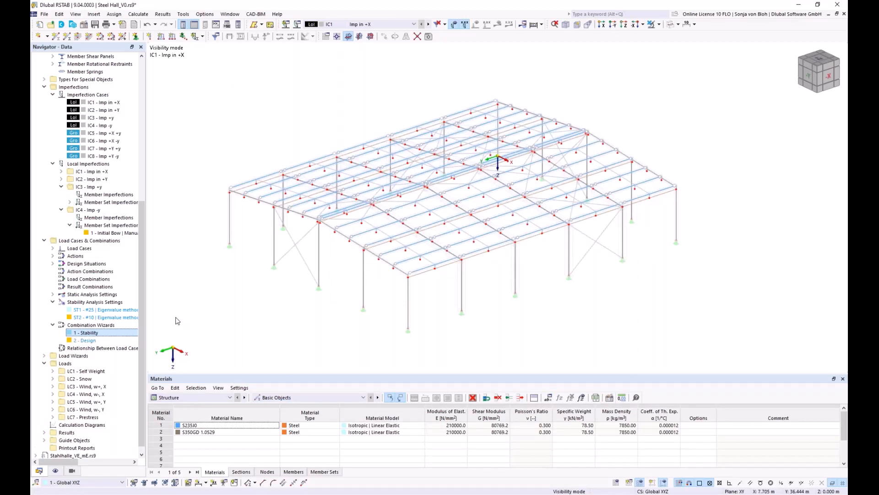
Step: Assign combination wizard 2 - Design to design situation DS1 and generate its load combinations
right_click(93, 264)
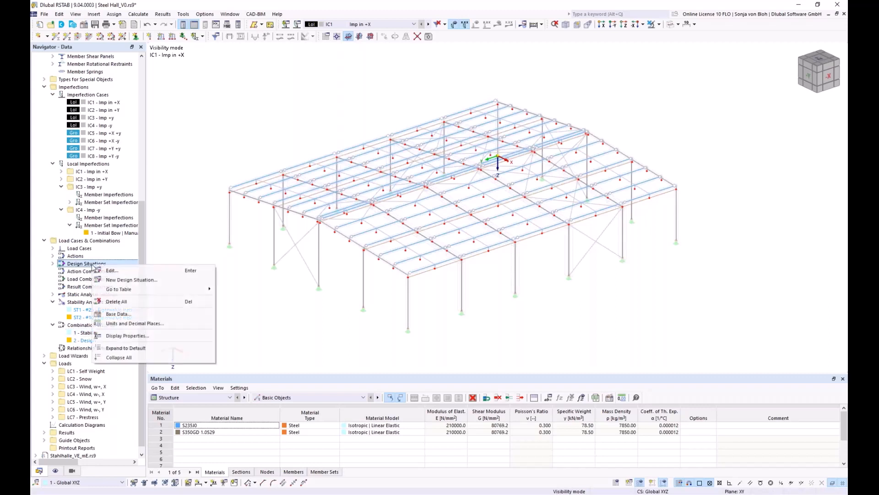
left_click(113, 271)
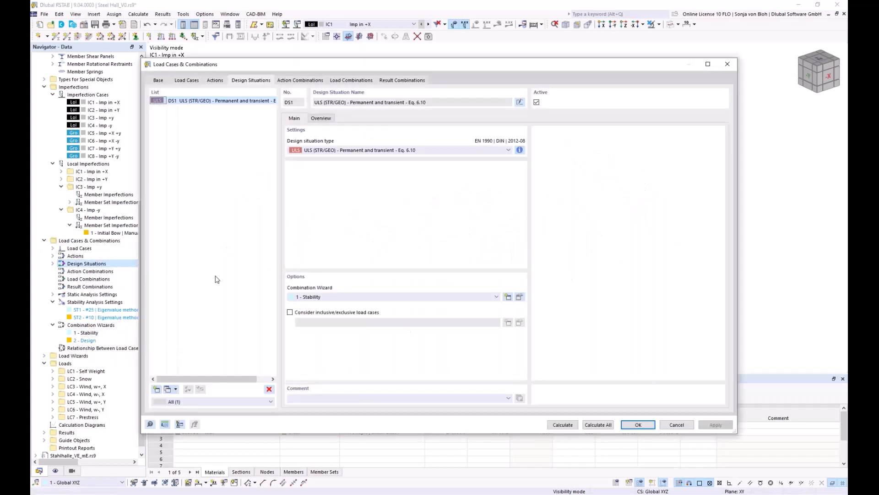
left_click(497, 297)
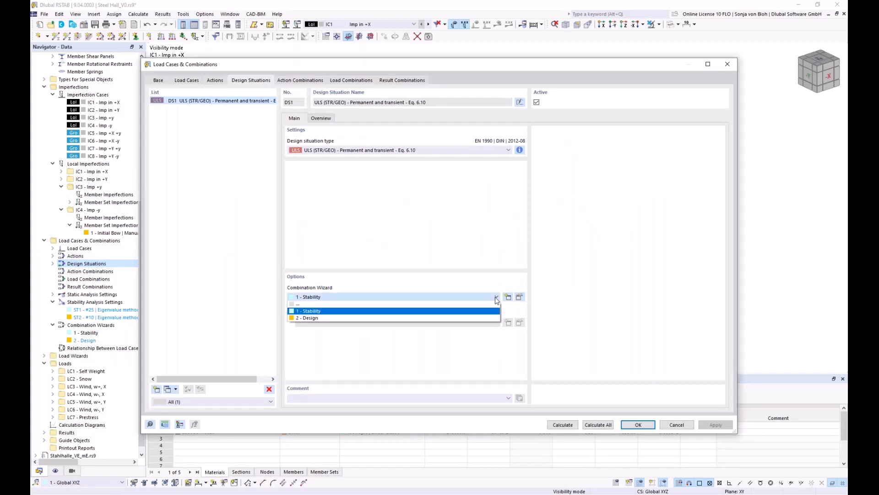
left_click(328, 319)
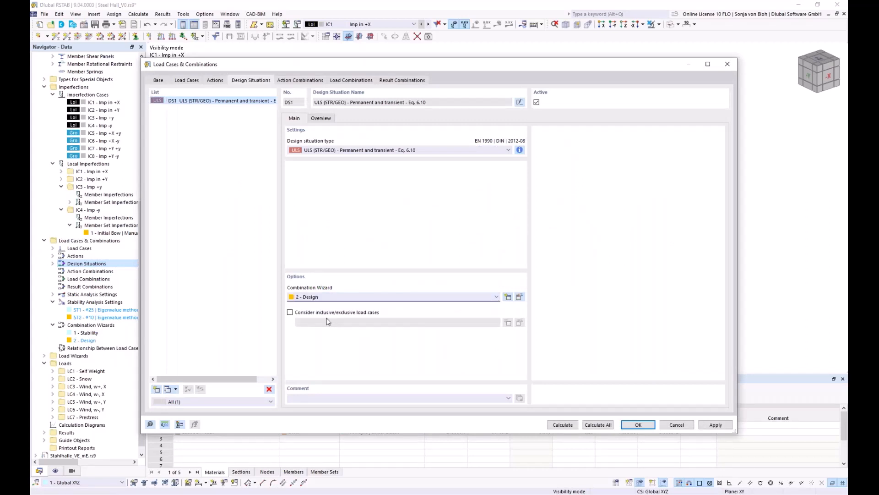
left_click(352, 81)
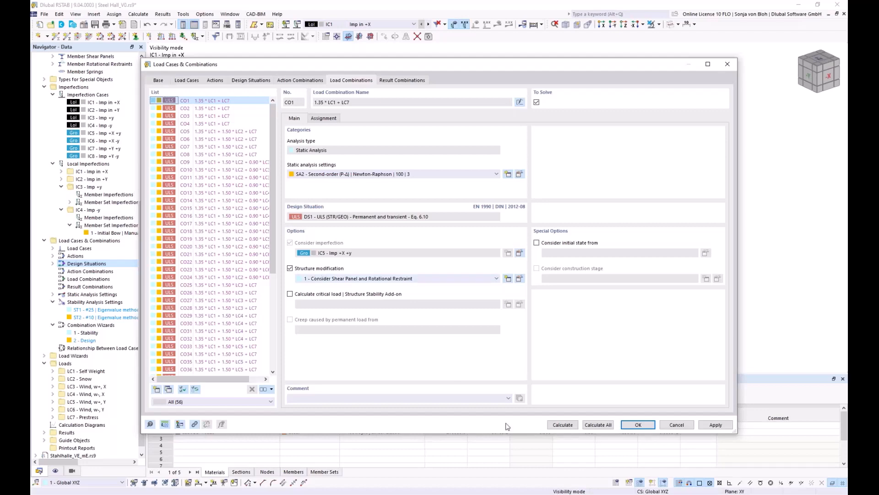
left_click(625, 425)
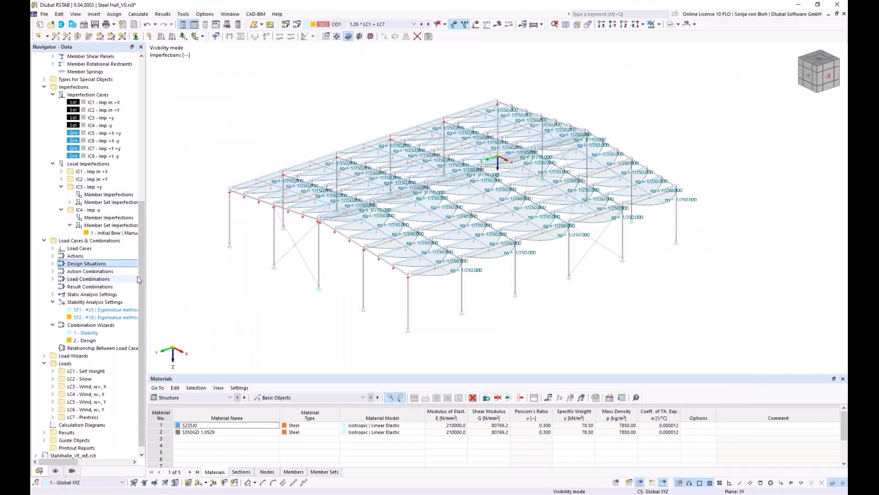
Step: Activate the Steel Design add-on in the model's base data
left_click_drag(142, 274, 157, 108)
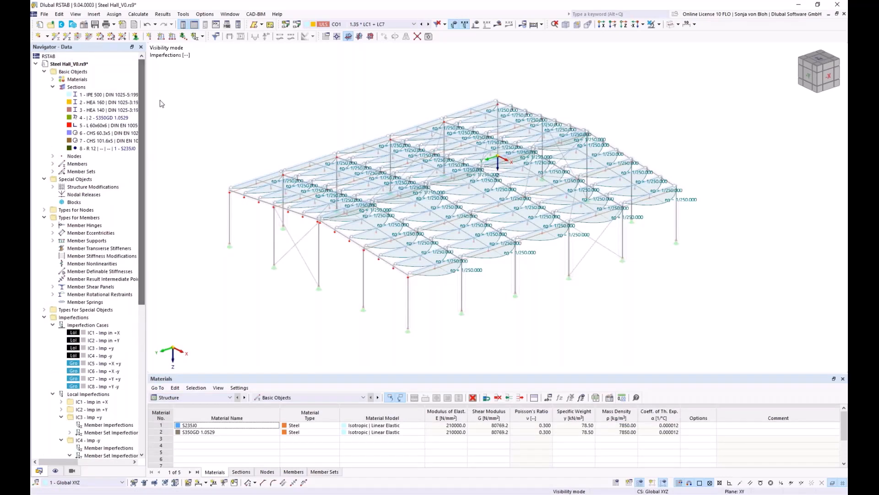
right_click(74, 72)
left_click(101, 79)
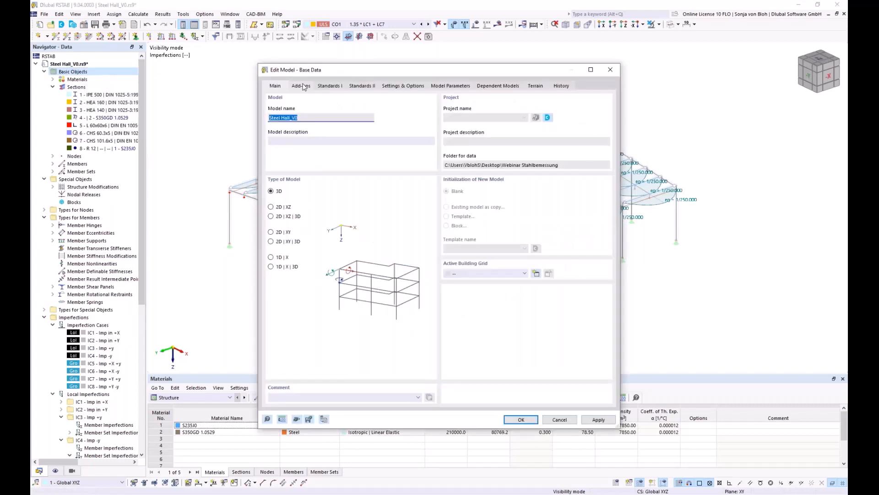
left_click(302, 86)
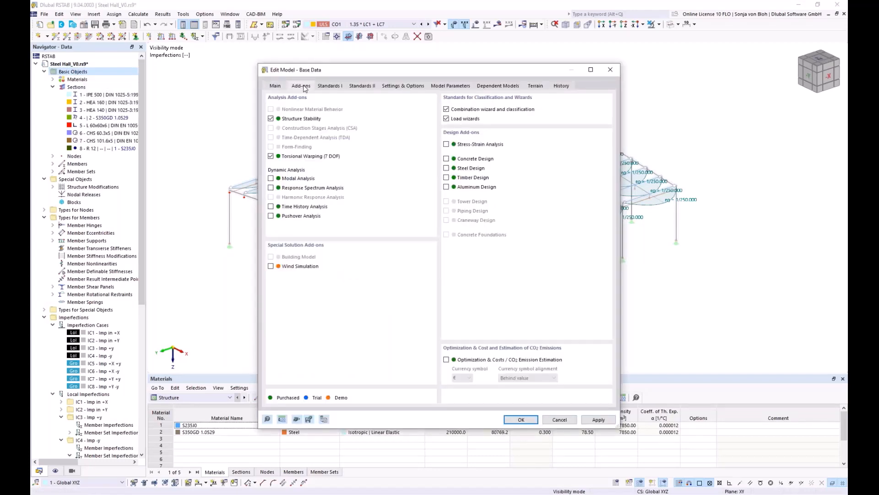
left_click(447, 168)
Step: Set the national annex for EN 1993 steel design to DIN | 2020-11 and confirm the base data
left_click(328, 87)
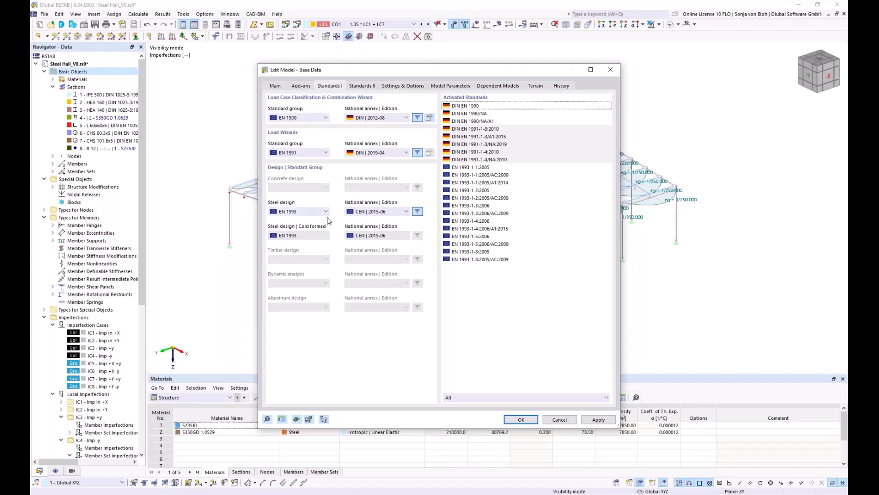
left_click(407, 212)
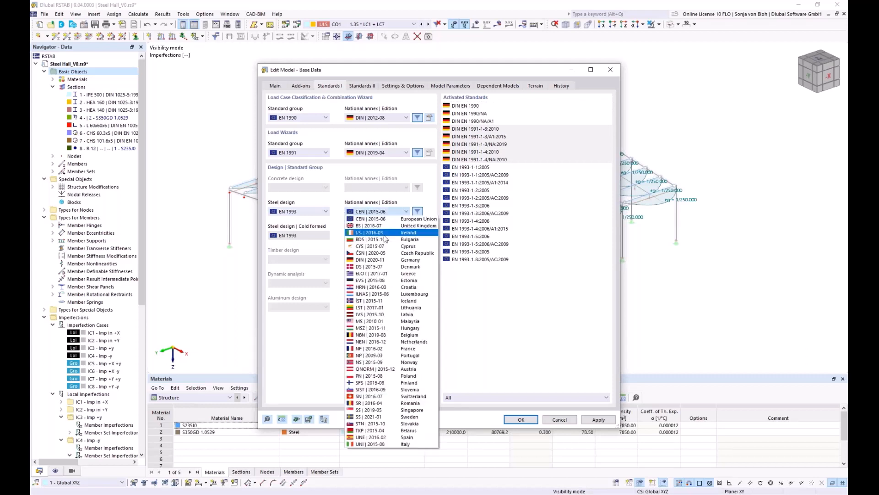
left_click(370, 260)
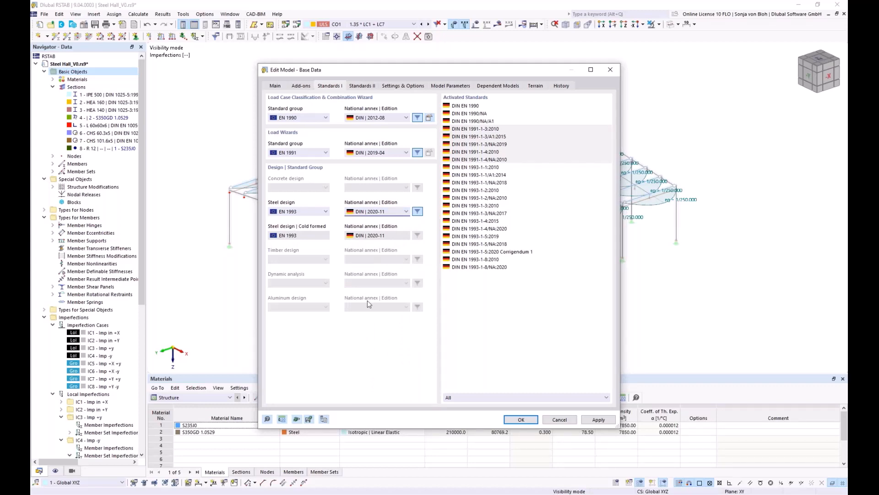
left_click(521, 419)
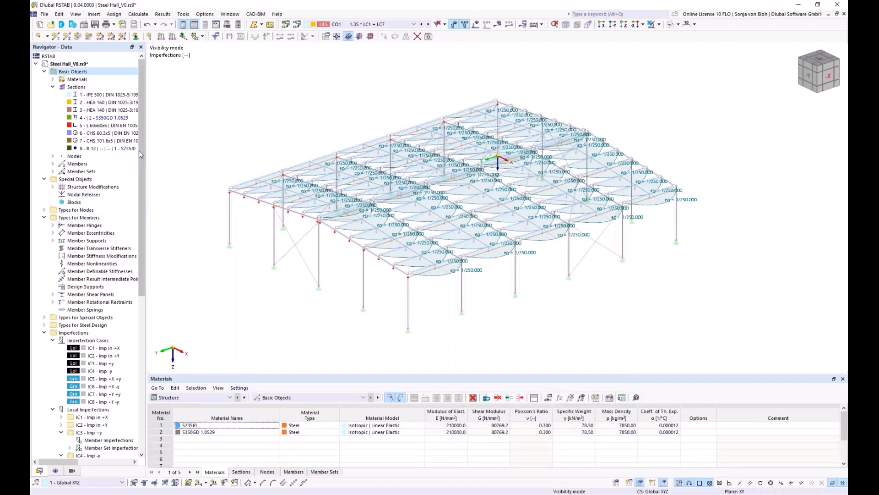
Step: In the default ultimate configuration for steel design, deactivate the stability design and use γM1 for determining the section resistance
left_click_drag(141, 153, 156, 346)
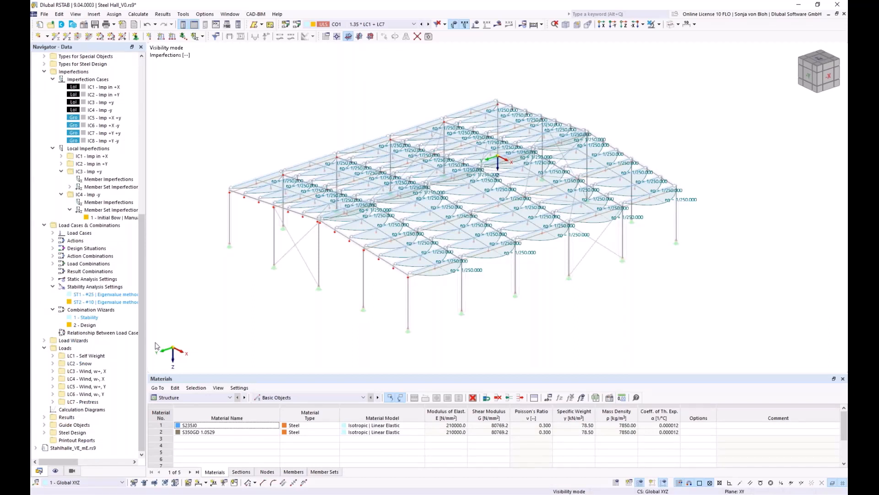
left_click(44, 433)
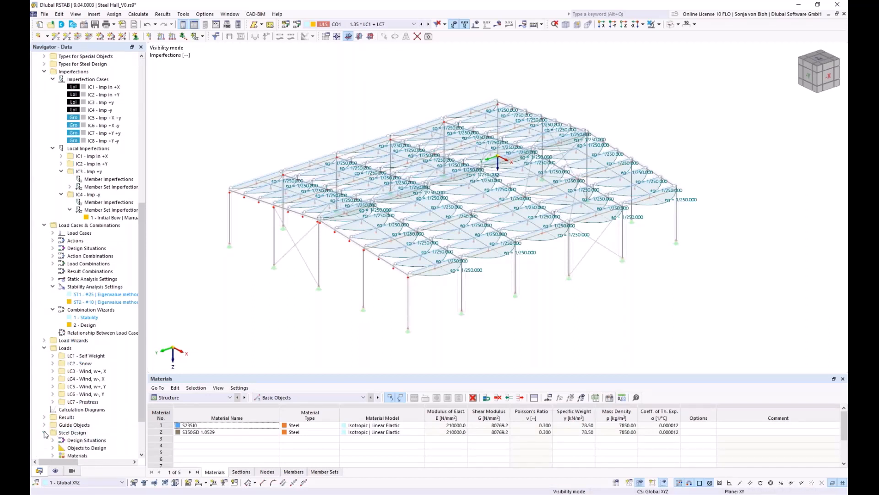
left_click_drag(142, 292, 144, 324)
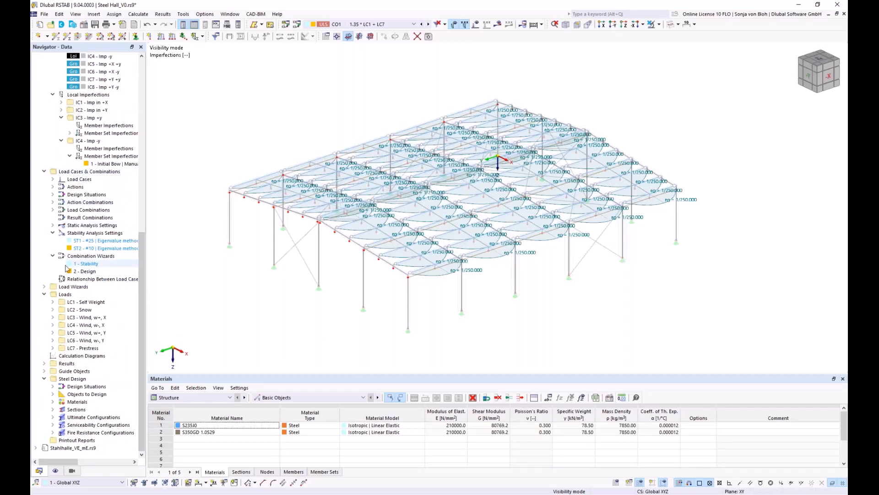
left_click(53, 417)
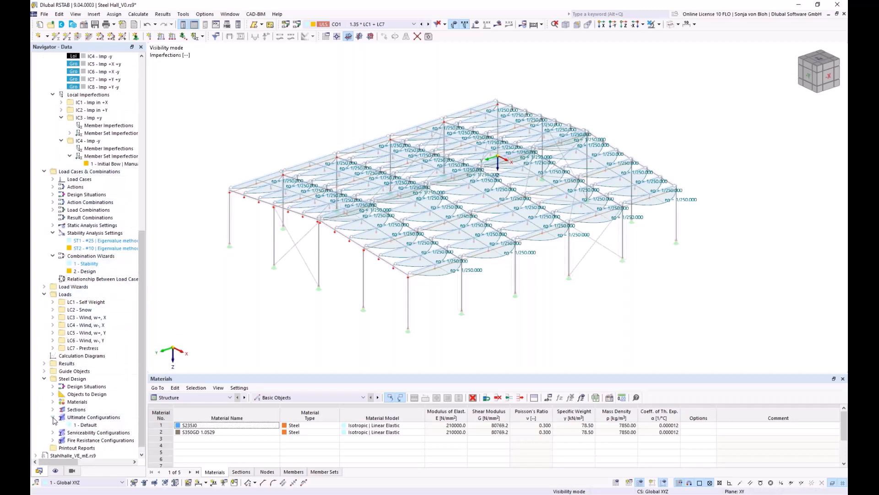
double_click(82, 425)
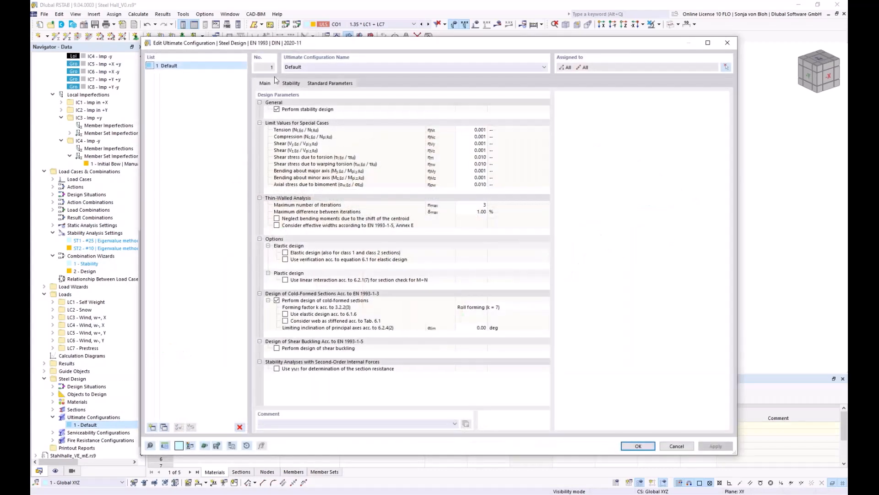
left_click(277, 110)
left_click(277, 109)
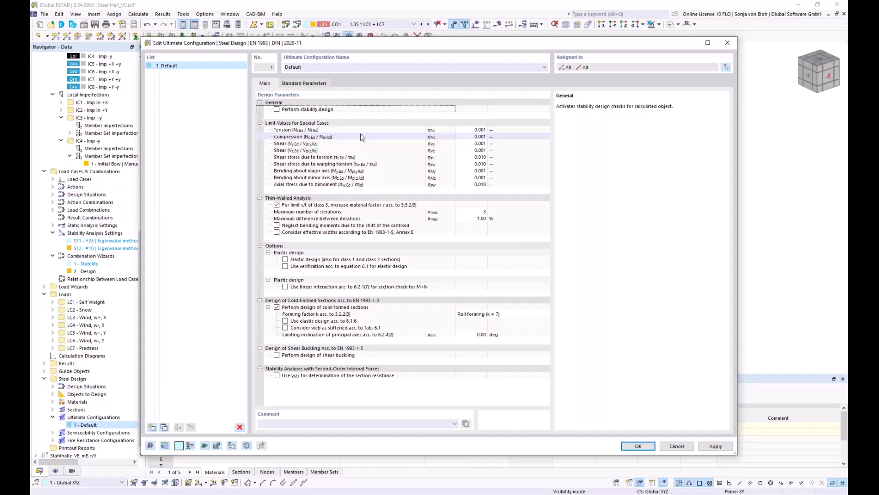
left_click(277, 375)
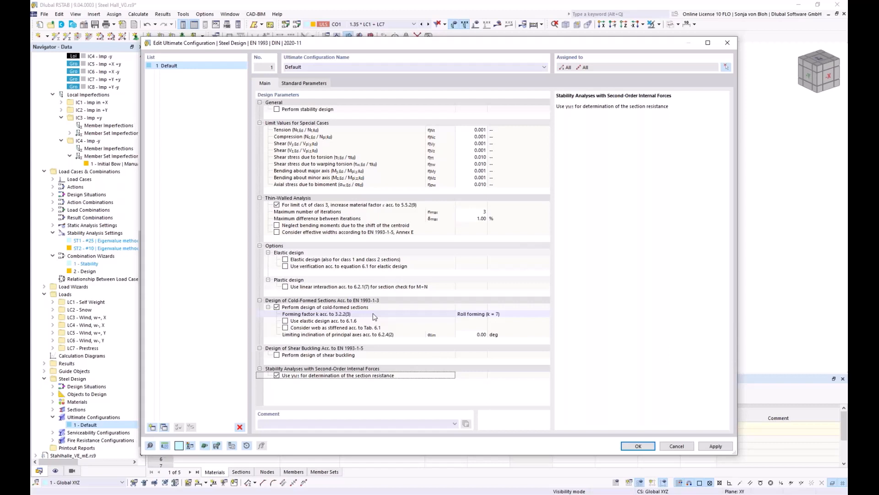
left_click(640, 447)
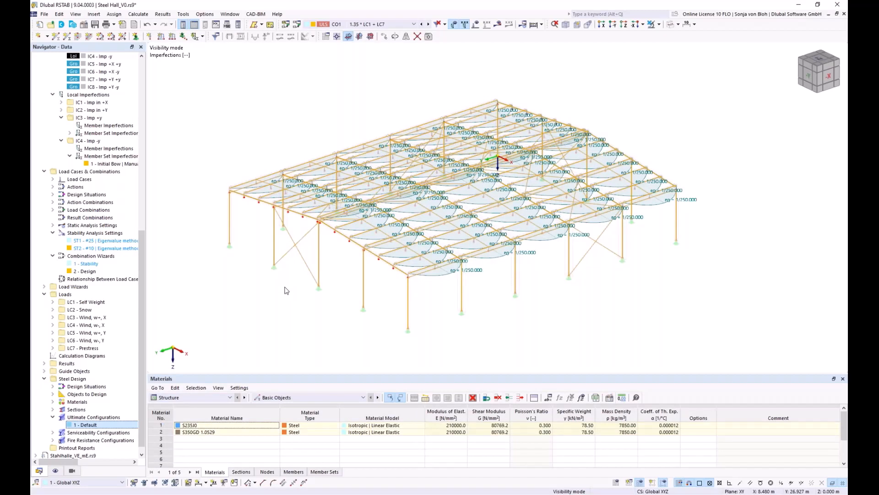
Step: Show the Steel Design input tables and exclude all member sets from the objects to design
left_click(231, 397)
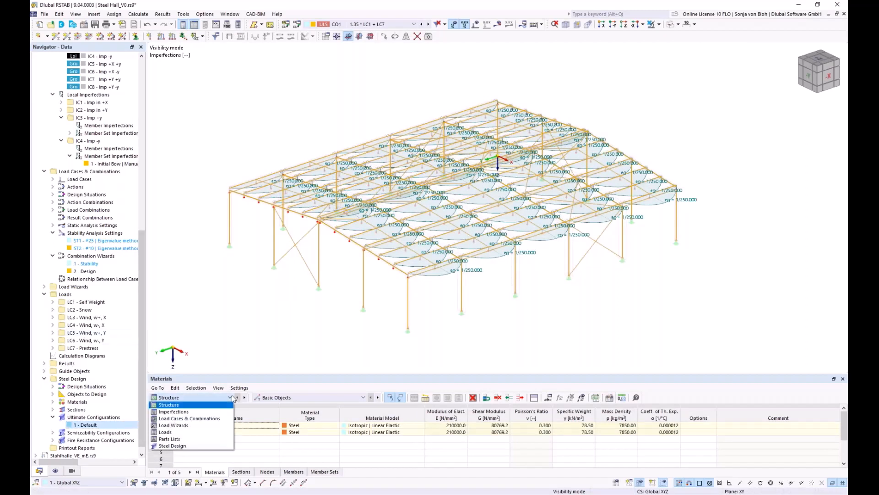
left_click(181, 446)
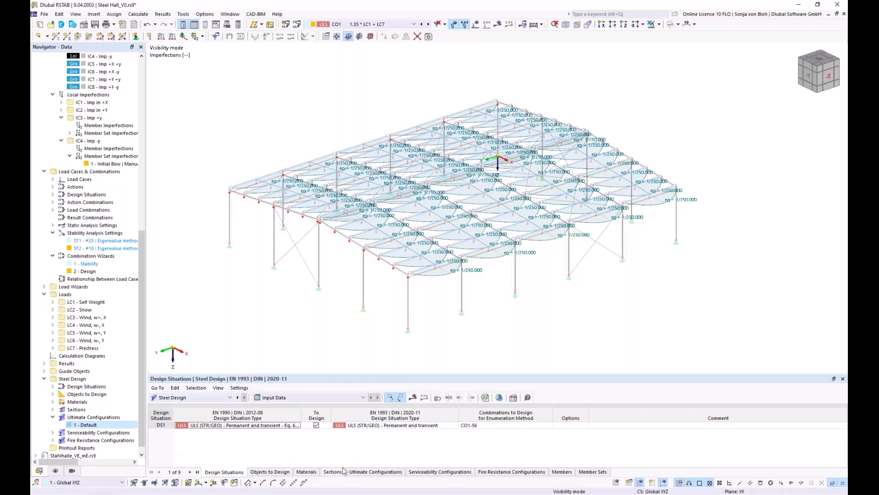
left_click(270, 471)
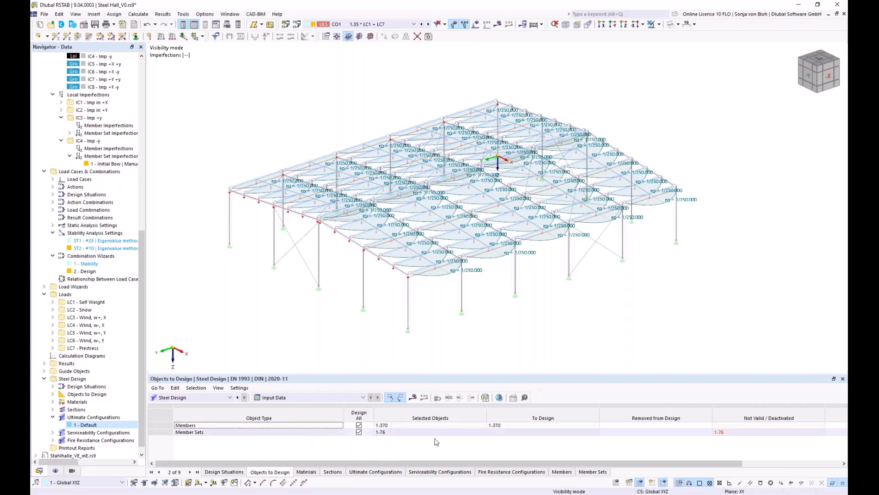
left_click(359, 432)
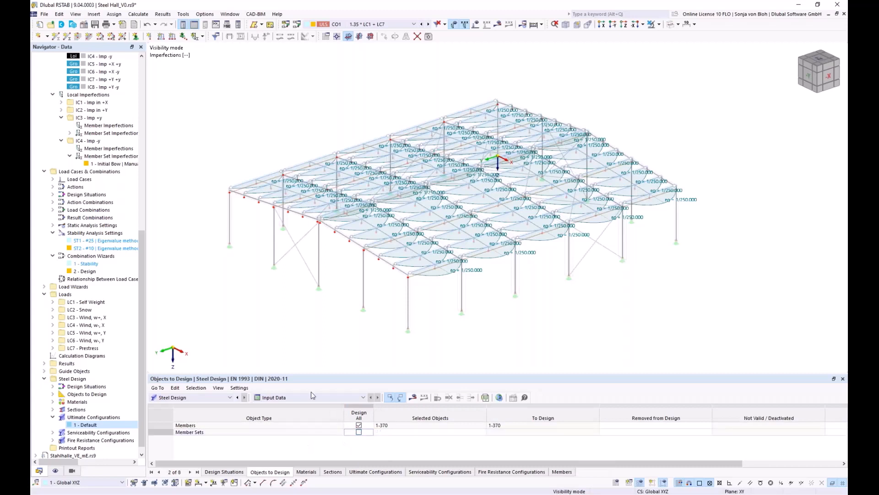
Step: Restrict the steel design to the visible Z-purlin members of section 4 instead of designing all members
left_click(385, 425)
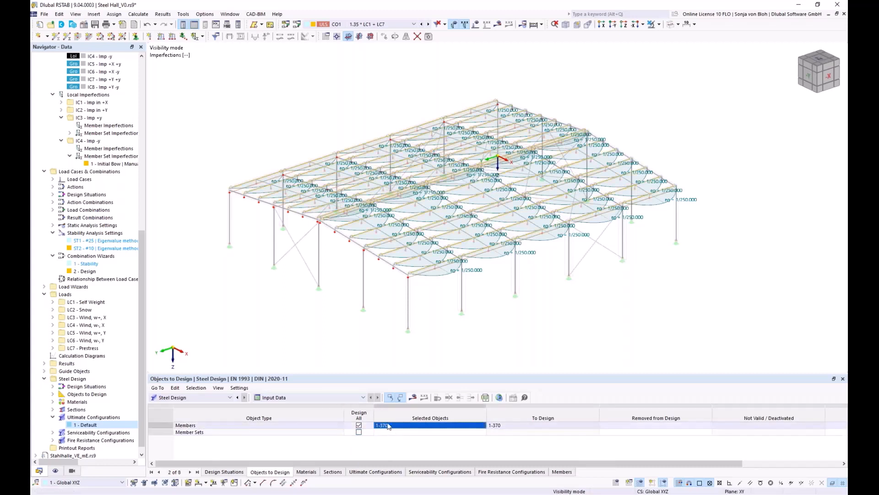
left_click(359, 425)
left_click(438, 425)
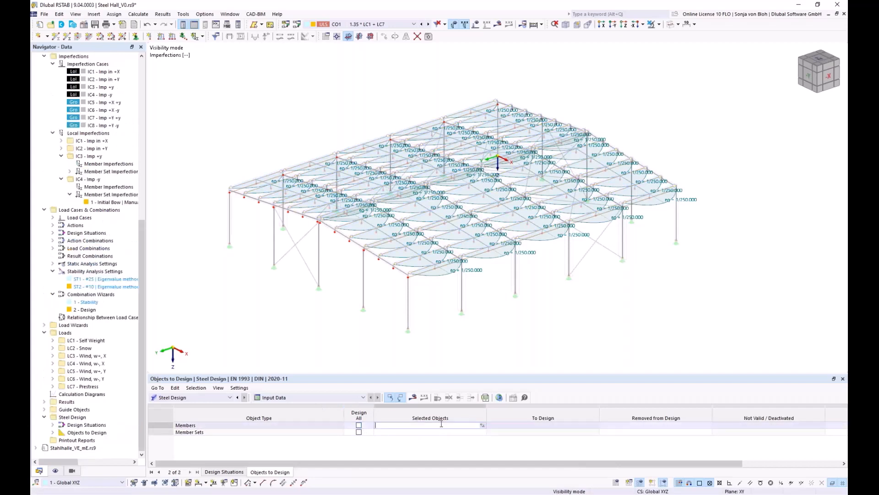
left_click(483, 425)
scroll(289, 267, "down", 3)
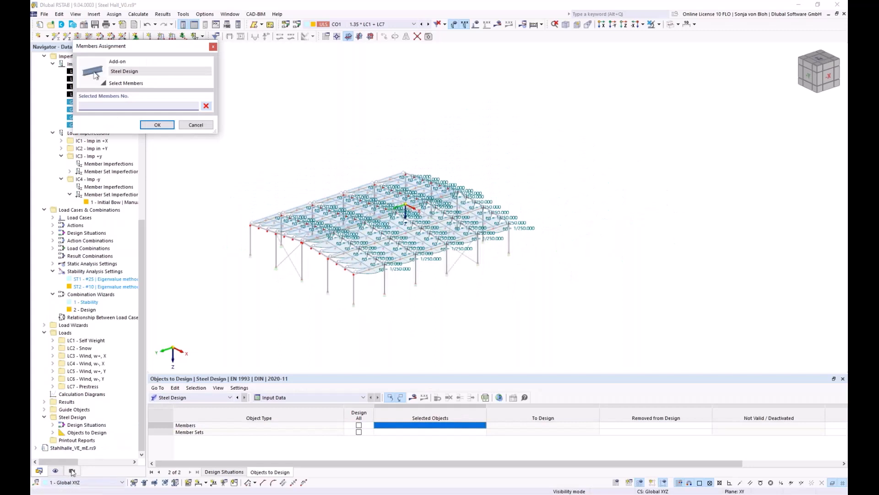
left_click(71, 470)
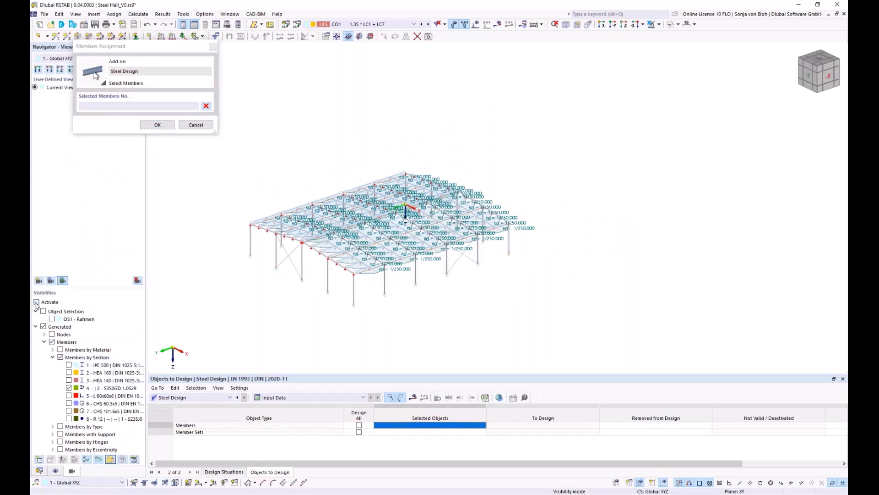
middle_click_drag(327, 324, 398, 326)
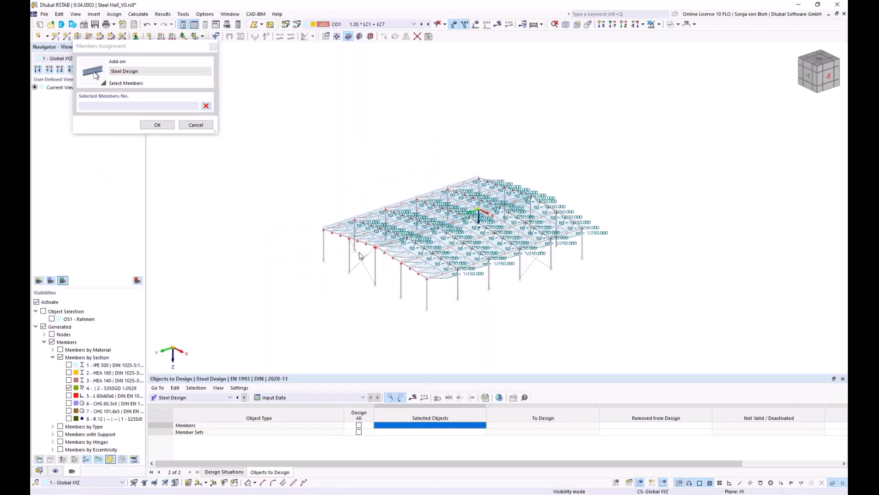
left_click_drag(270, 75, 672, 331)
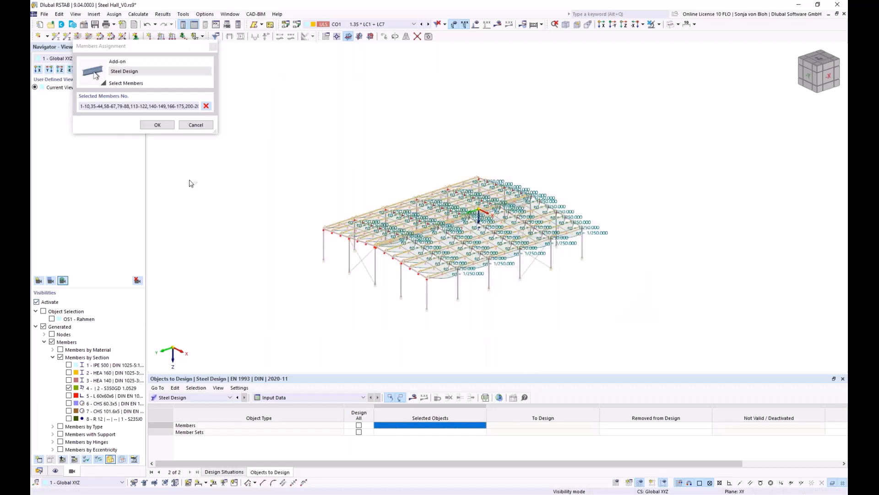
left_click(159, 125)
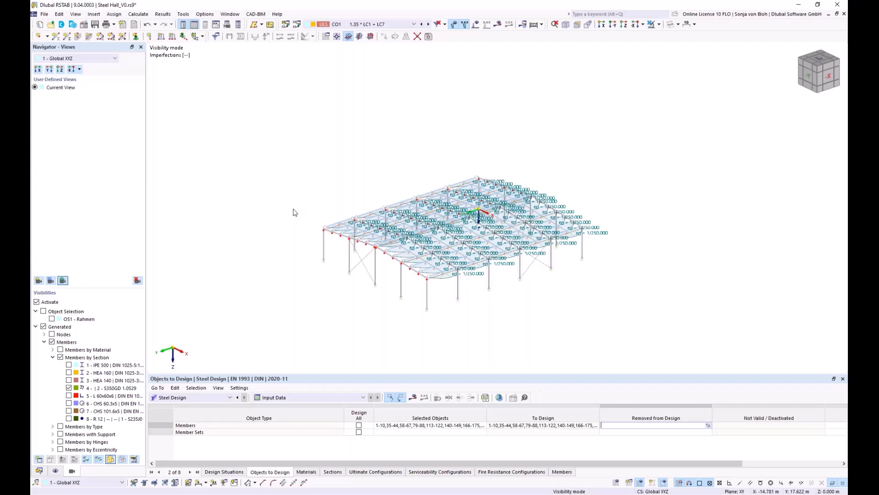
Step: Switch to the Stahlhalle_VE_mE.rs9 model and show the steel design ratios on members by design situation
left_click(46, 15)
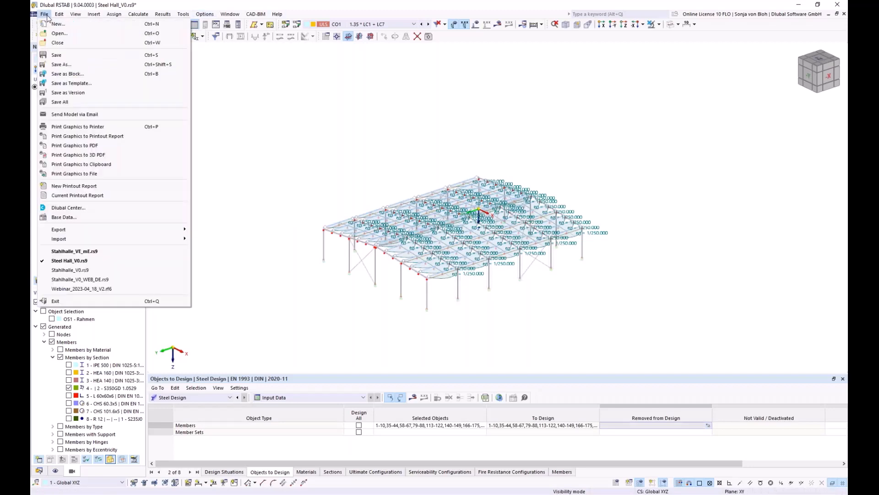
mouse_move(232, 14)
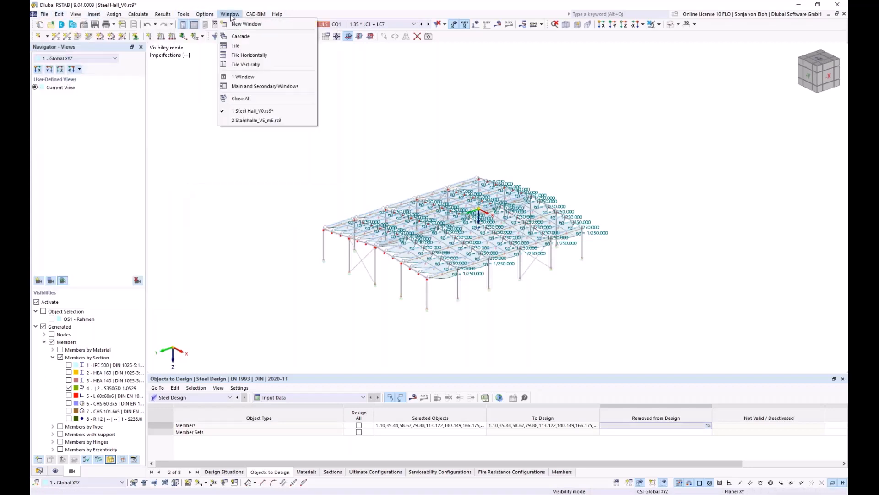
left_click(250, 120)
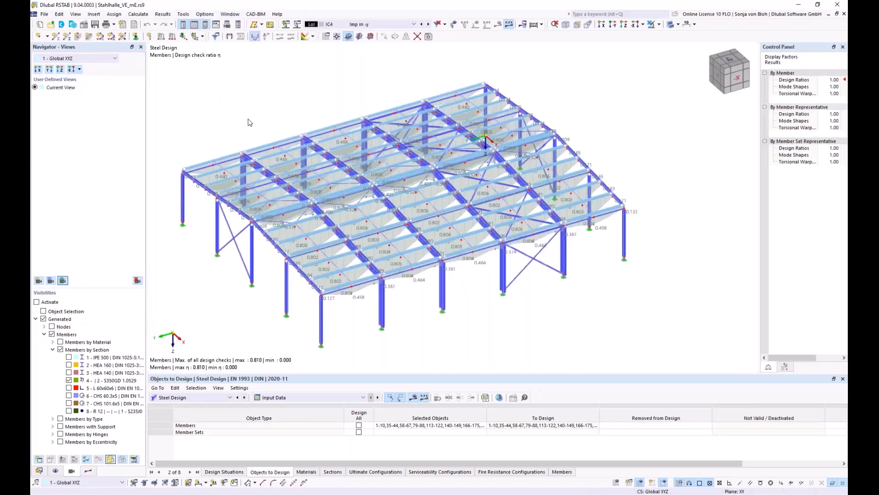
left_click(319, 398)
left_click(311, 419)
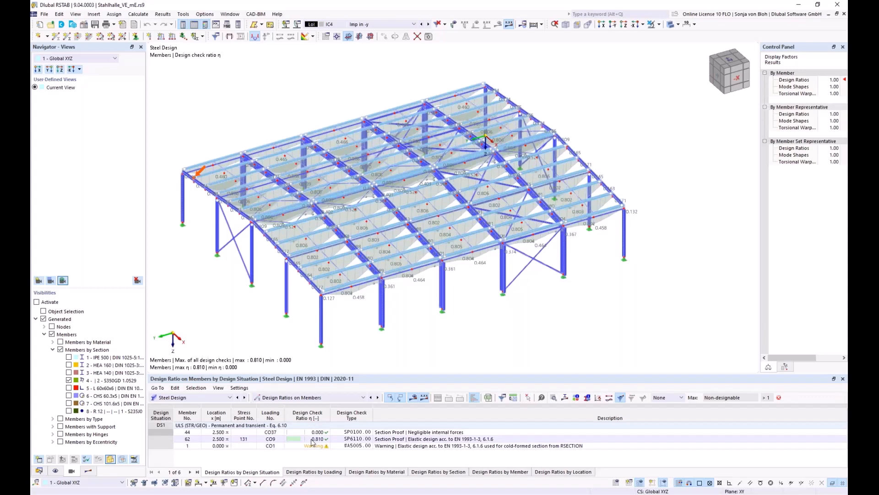
Step: Open the elastic design check details for member 62 and expand its effective sections for both bending axes, including the minor-axis effective section properties
left_click(312, 439)
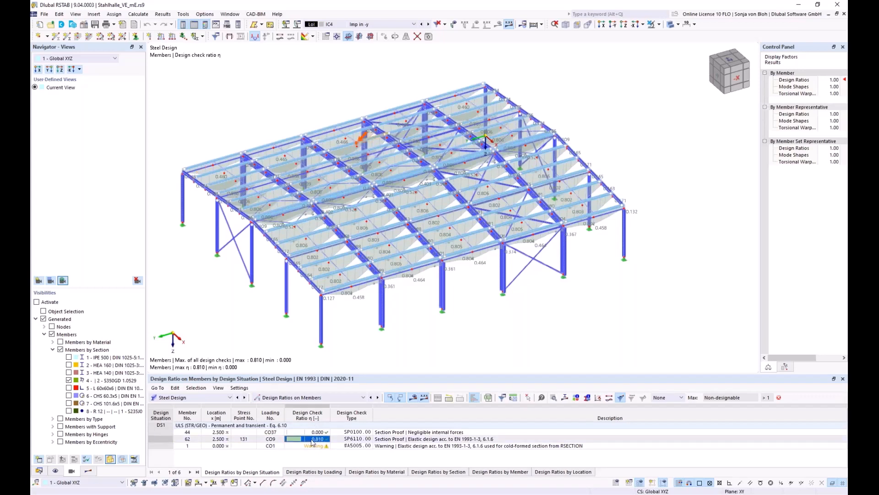
double_click(312, 439)
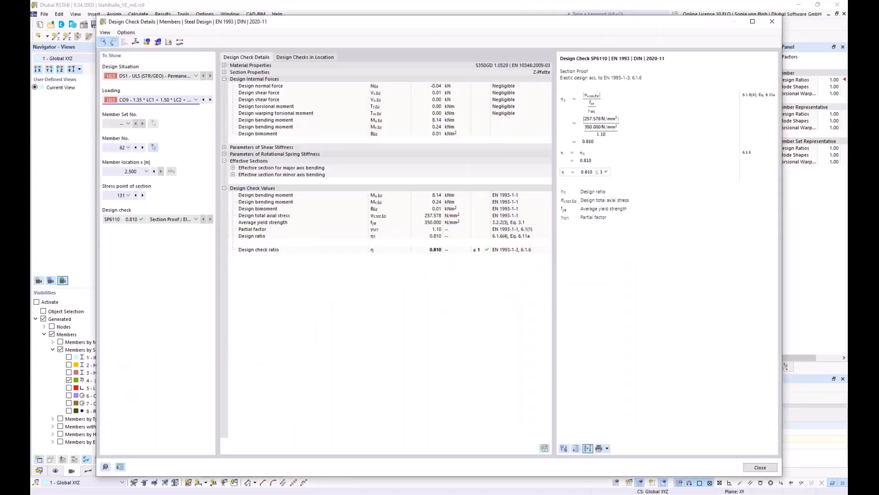
left_click(233, 168)
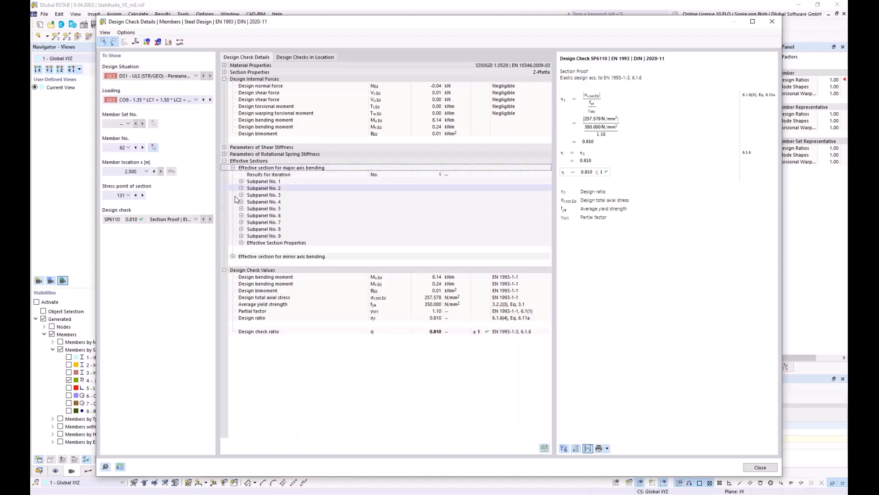
left_click(233, 256)
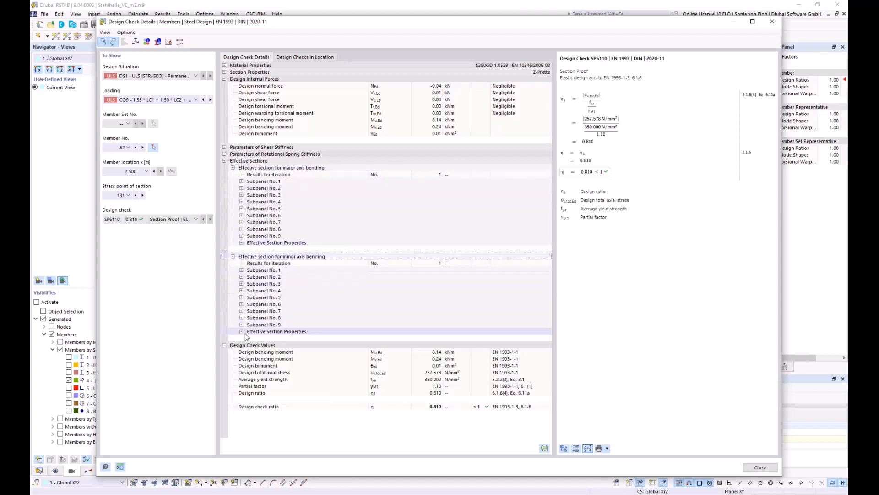
left_click(241, 332)
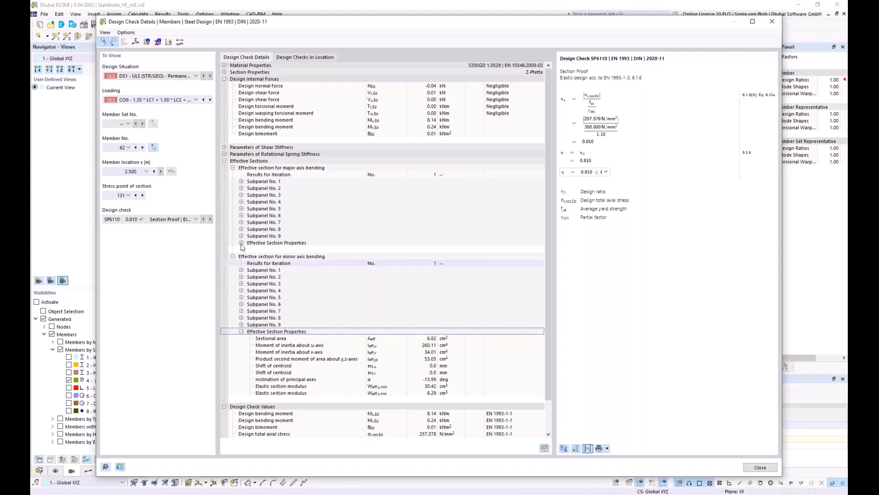
Step: Open the Z-Pfette section information and display the FSM buckling shape for N = -1 kN
left_click(158, 42)
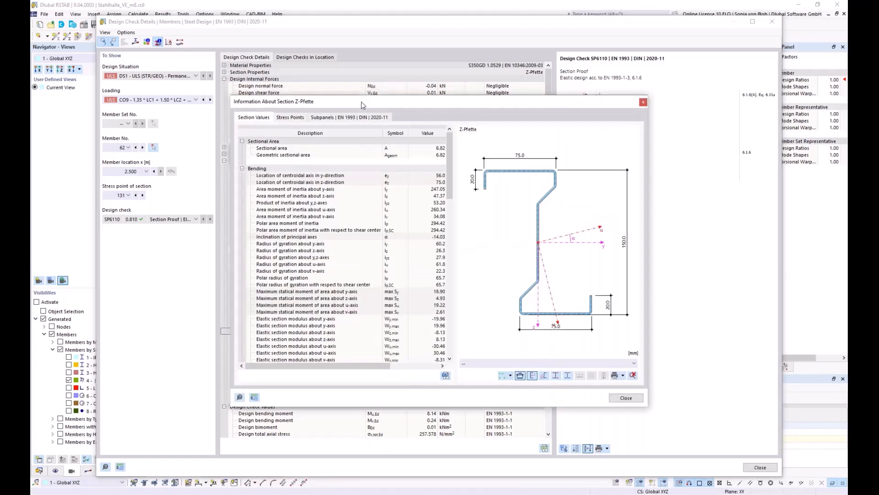
left_click_drag(362, 100, 358, 55)
left_click(631, 314)
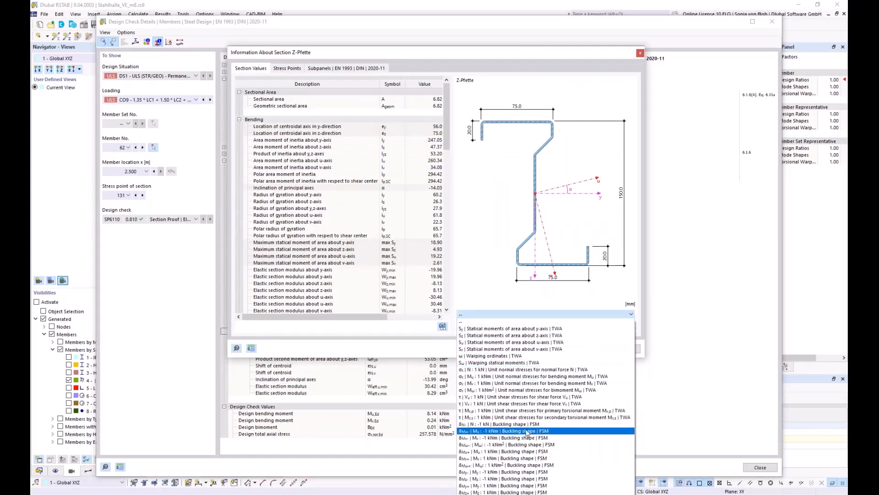
left_click(488, 429)
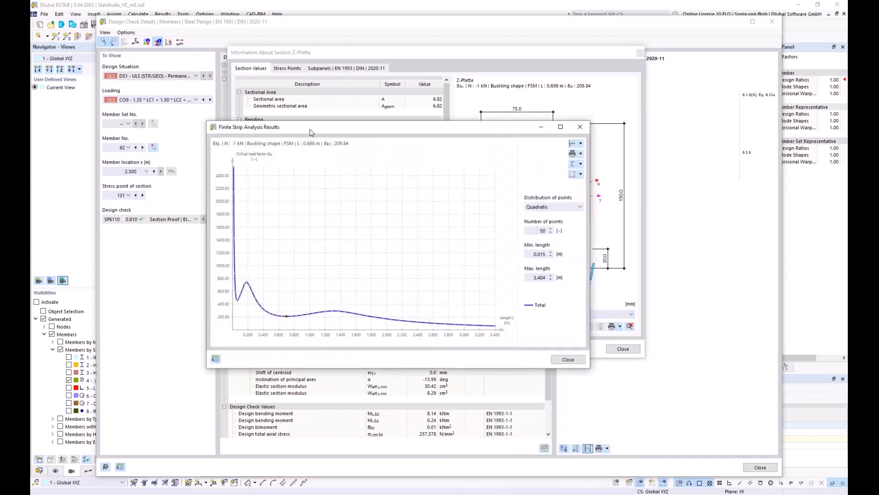
Step: Show the buckling shape at a length of 0.050 m in the finite strip analysis results, and close the results and section information
mouse_move(312, 129)
left_mouse_down()
mouse_move(242, 141)
mouse_move(206, 76)
left_mouse_up()
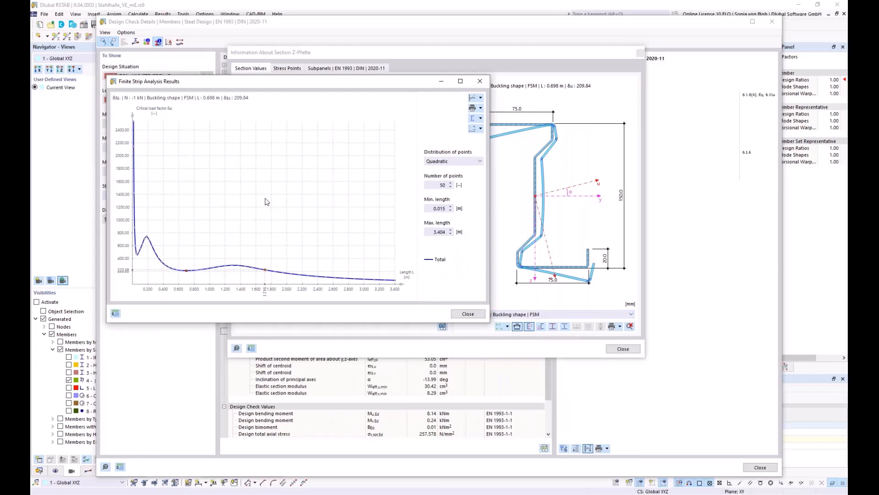
left_click_drag(312, 81, 238, 52)
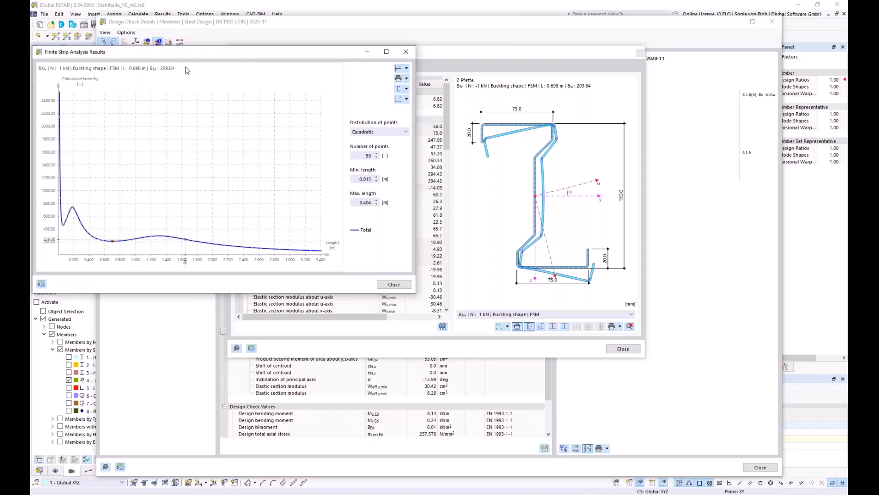
left_click(64, 229)
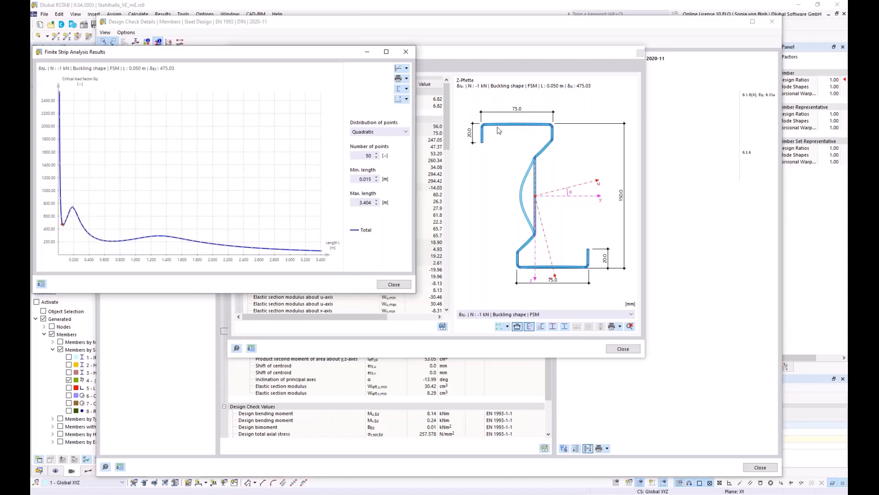
left_click(408, 54)
left_click(624, 348)
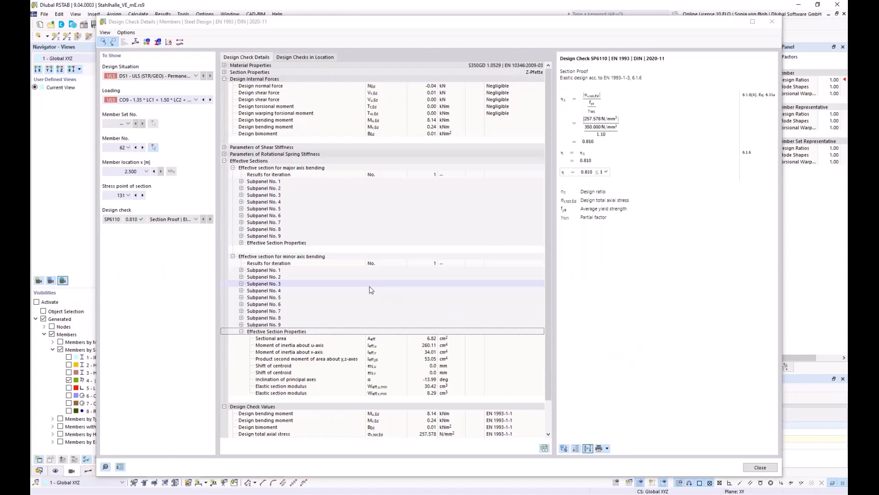
Step: Open the result diagrams in section for member 62 and show the effective section due to the bending moment about the principal u-axis
left_click(135, 43)
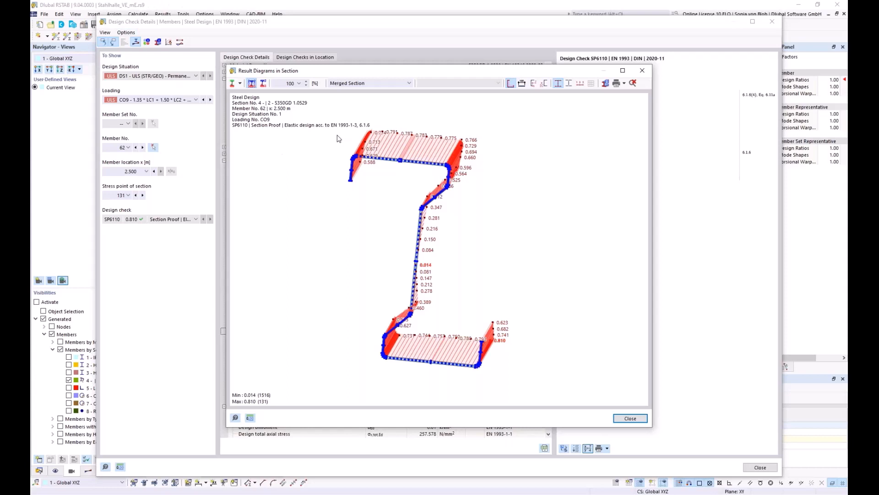
left_click(410, 82)
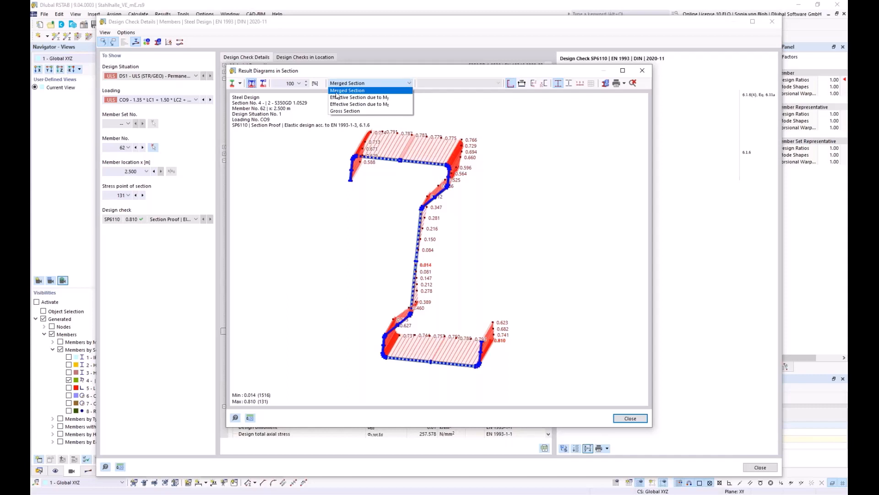
left_click(375, 98)
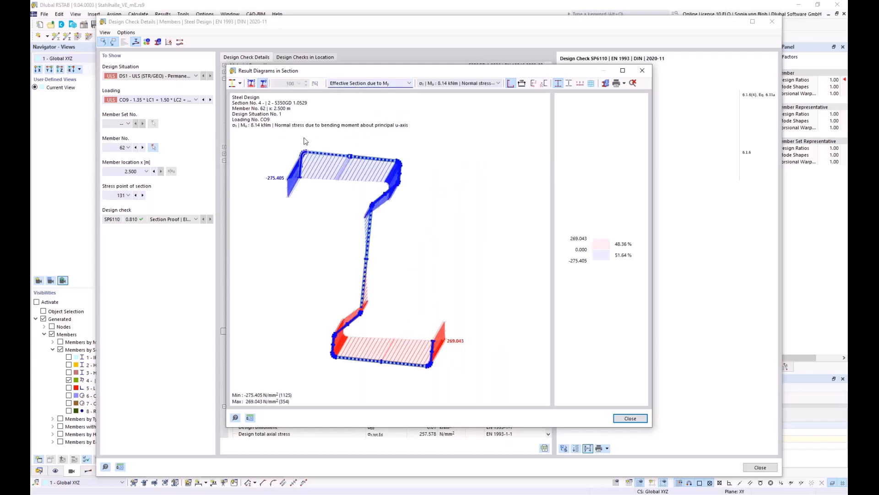
Step: Examine the upper flange and lip of the effective section up close, and close the result diagrams and design check details
scroll(304, 145, "up", 2)
scroll(334, 200, "up", 3)
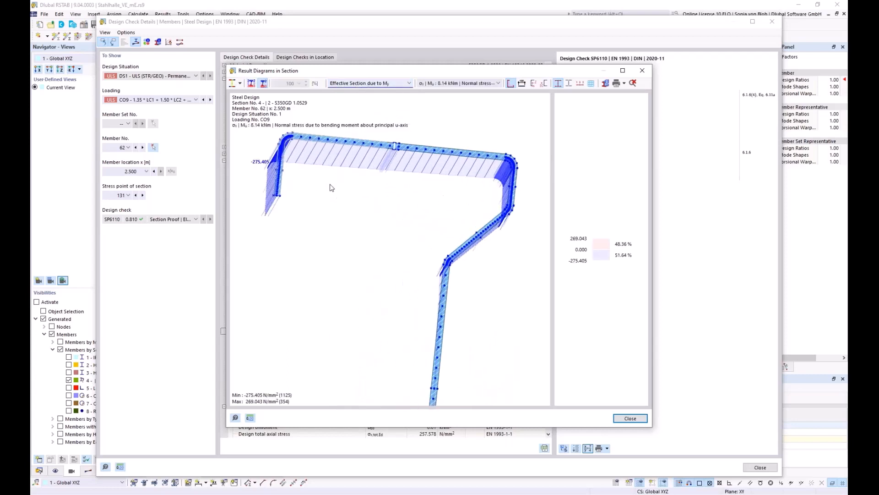
scroll(336, 250, "up", 1)
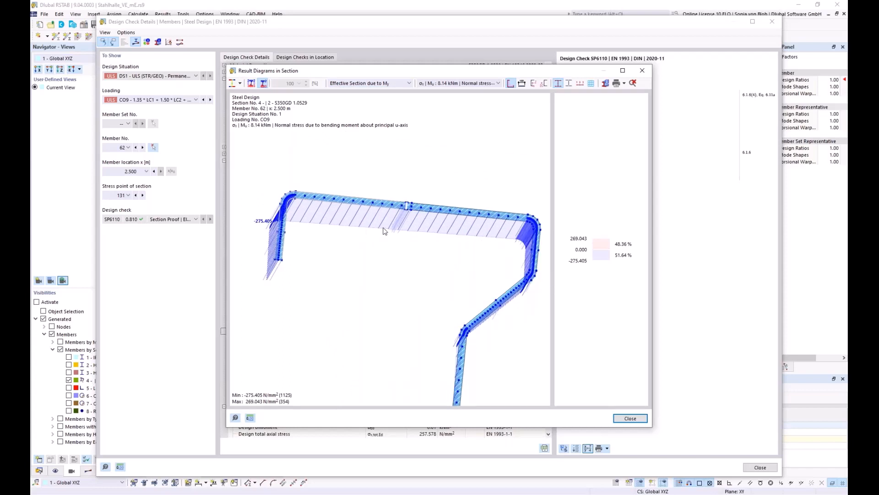
scroll(404, 218, "up", 2)
scroll(404, 218, "up", 4)
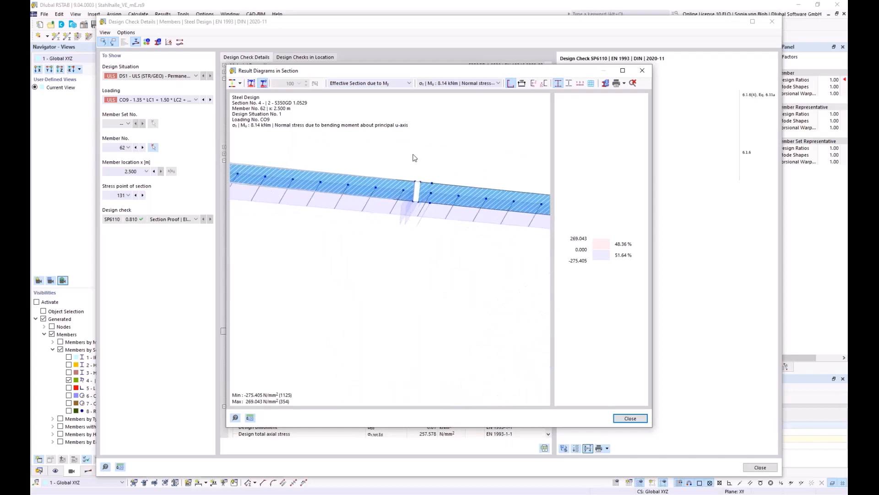
scroll(404, 187, "down", 1)
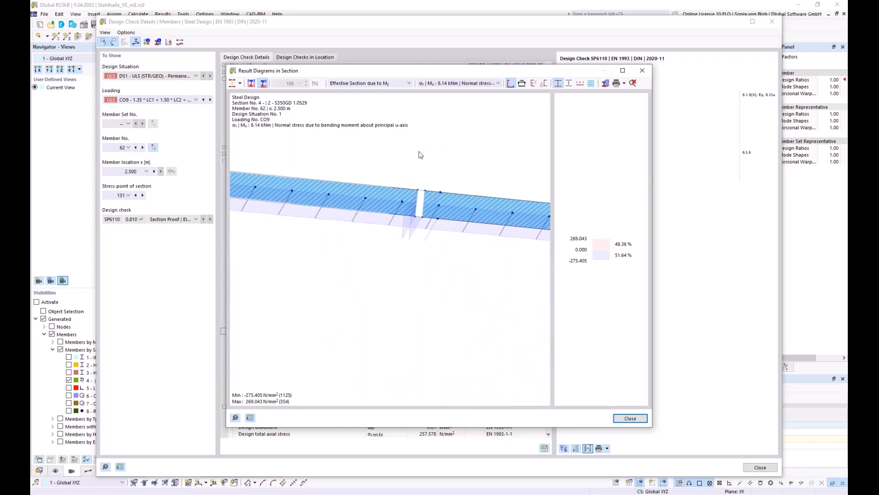
scroll(418, 181, "down", 2)
scroll(419, 182, "down", 2)
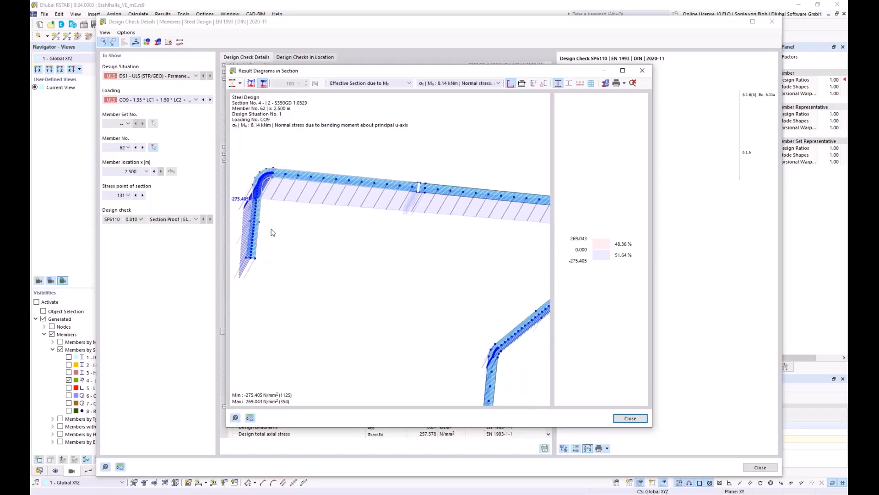
scroll(265, 229, "up", 2)
middle_click_drag(264, 229, 298, 222)
scroll(290, 211, "up", 2)
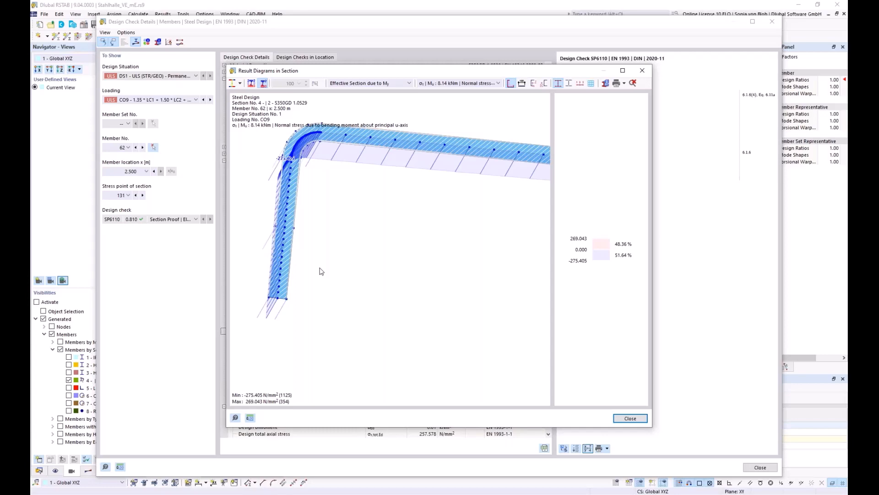
left_click(643, 71)
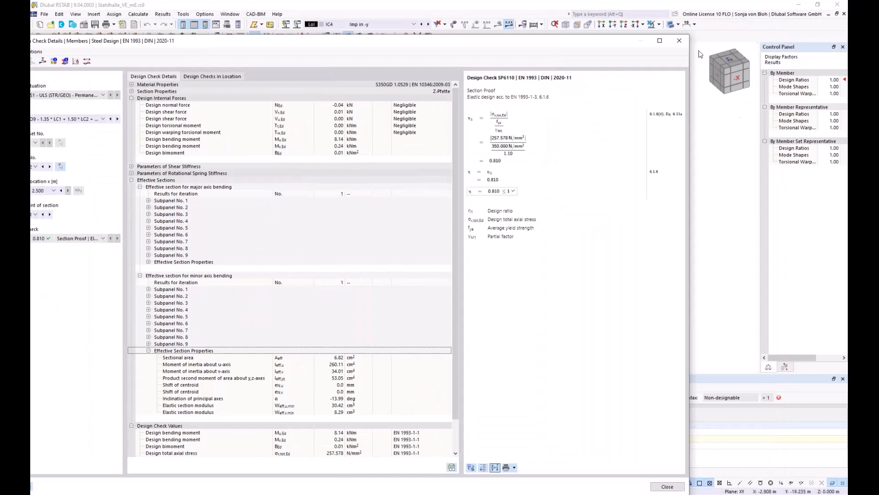
left_click(680, 40)
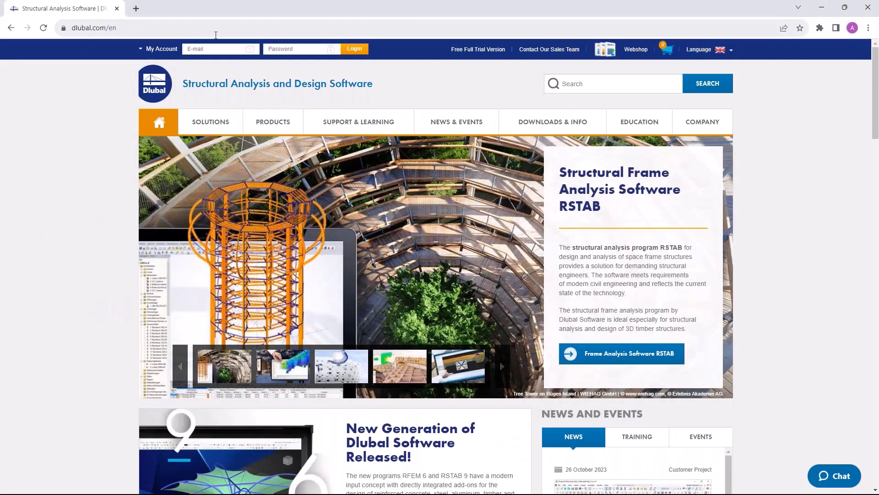
Step: Switch to the Dlubal website in Chrome, open its webinars overview and look through the upcoming webinars
mouse_move(463, 121)
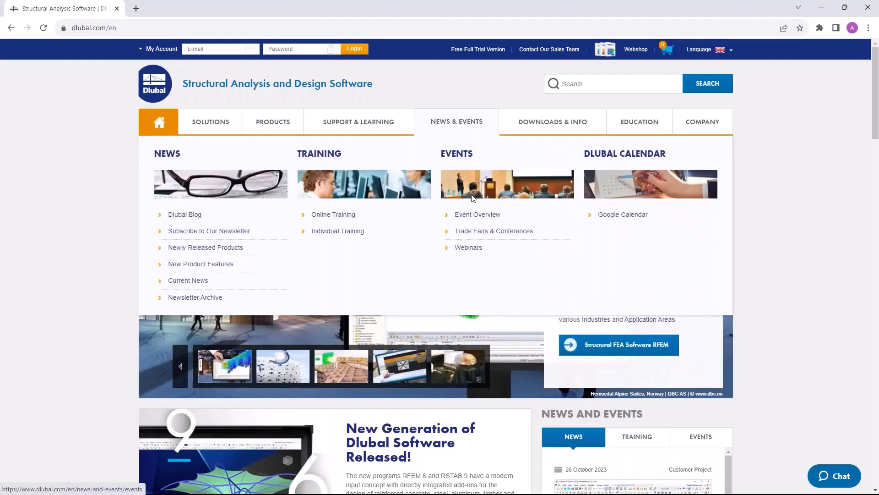
left_click(469, 250)
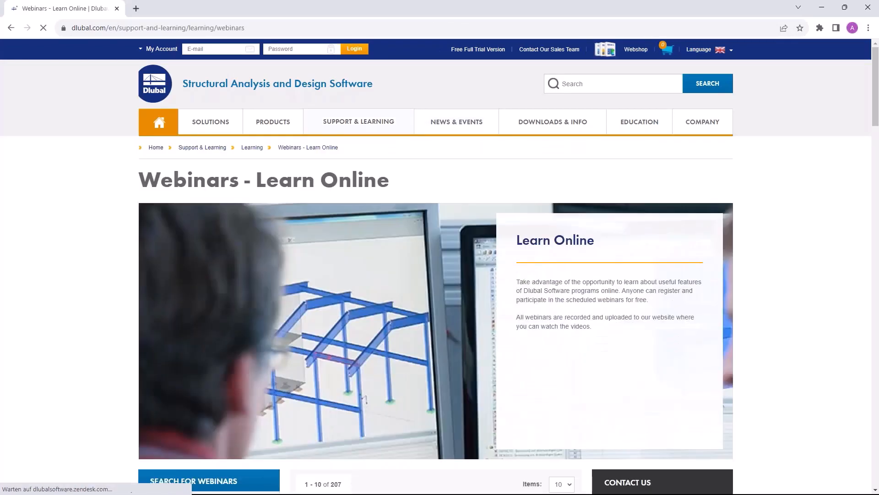
scroll(499, 295, "down", 7)
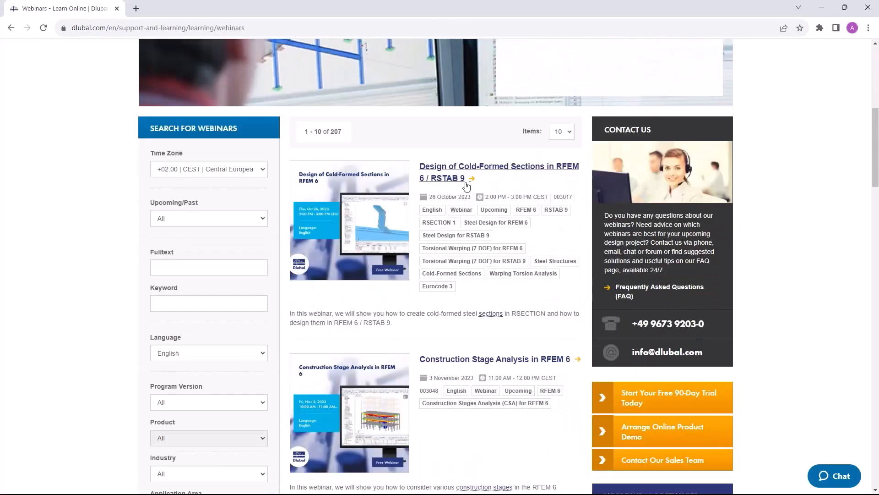
scroll(459, 178, "down", 3)
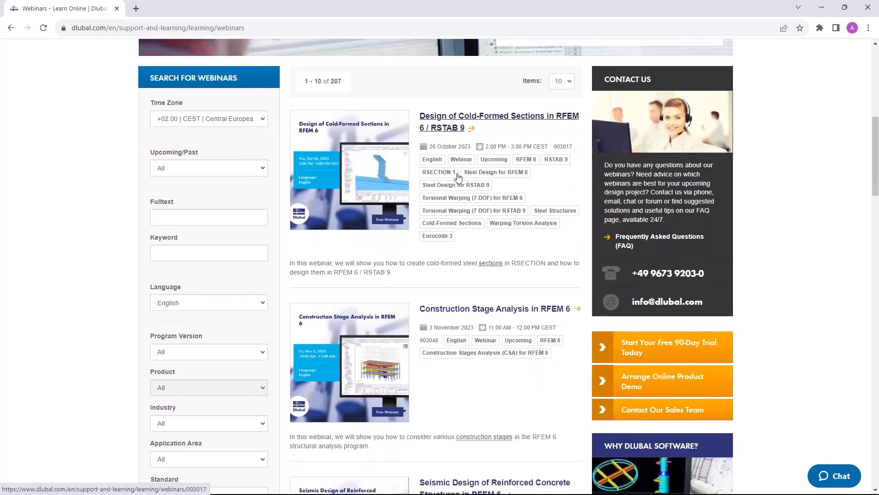
scroll(451, 229, "down", 2)
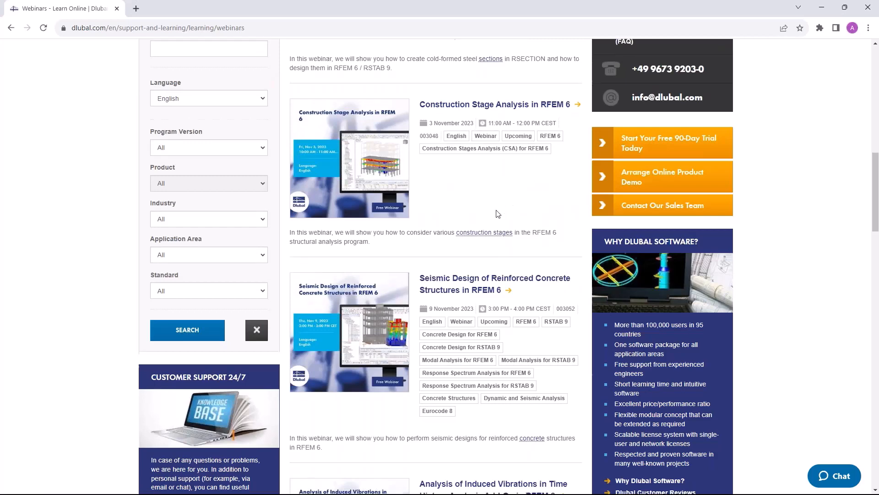
scroll(496, 212, "down", 2)
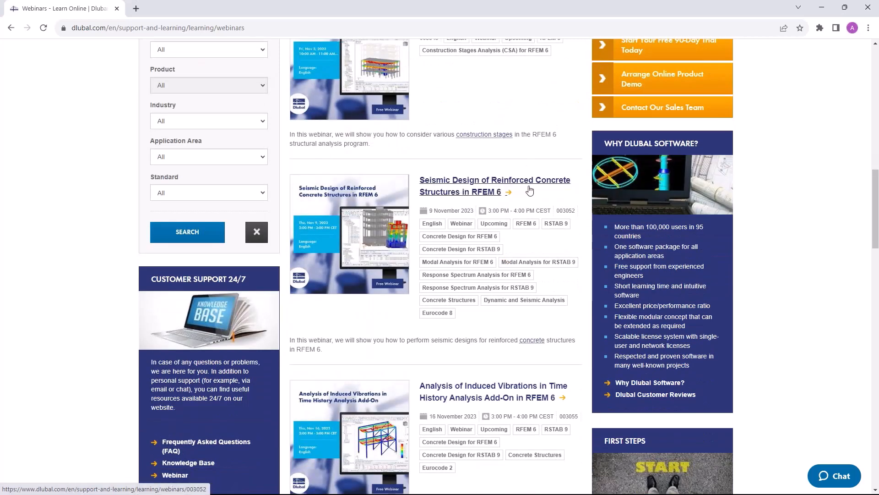
scroll(563, 191, "down", 2)
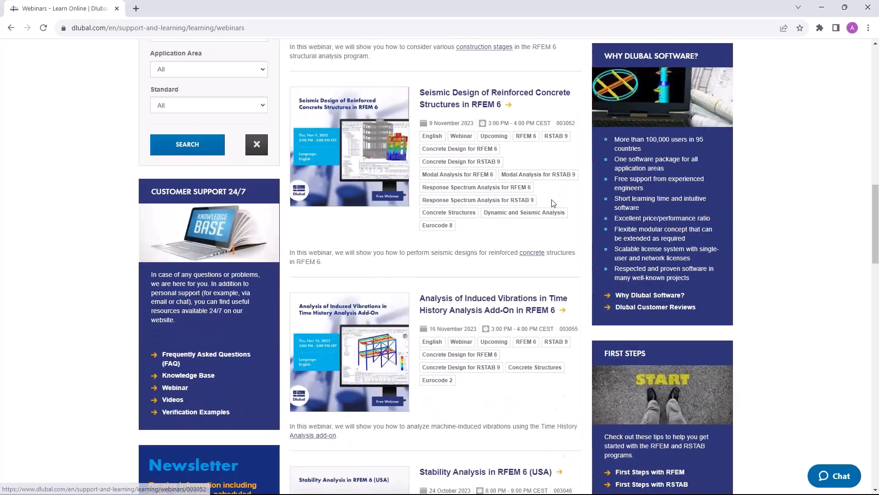
scroll(559, 196, "down", 1)
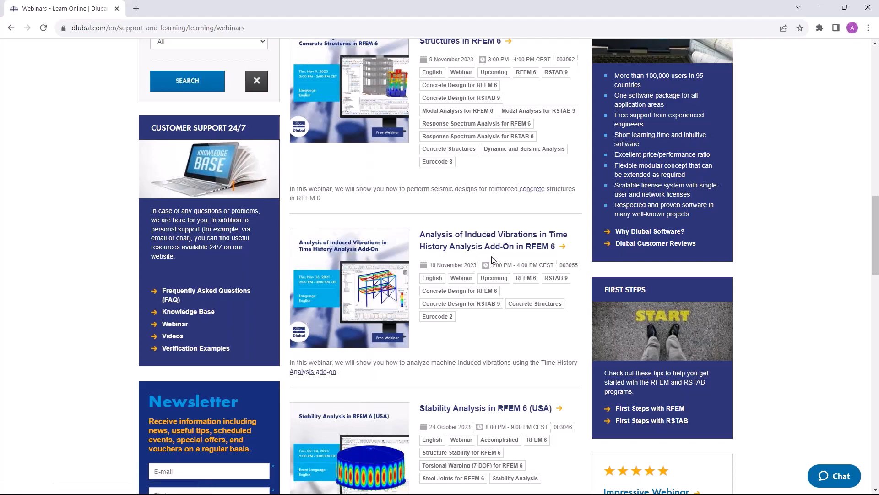
scroll(443, 288, "up", 10)
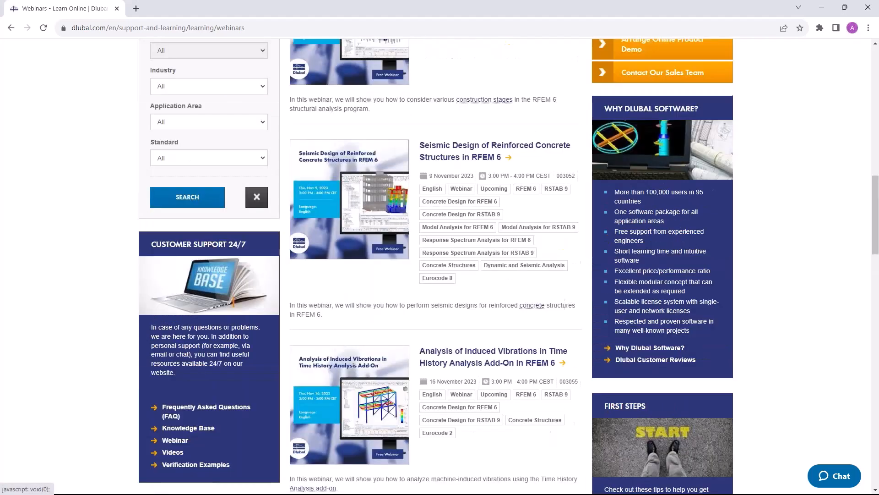
scroll(454, 272, "up", 2)
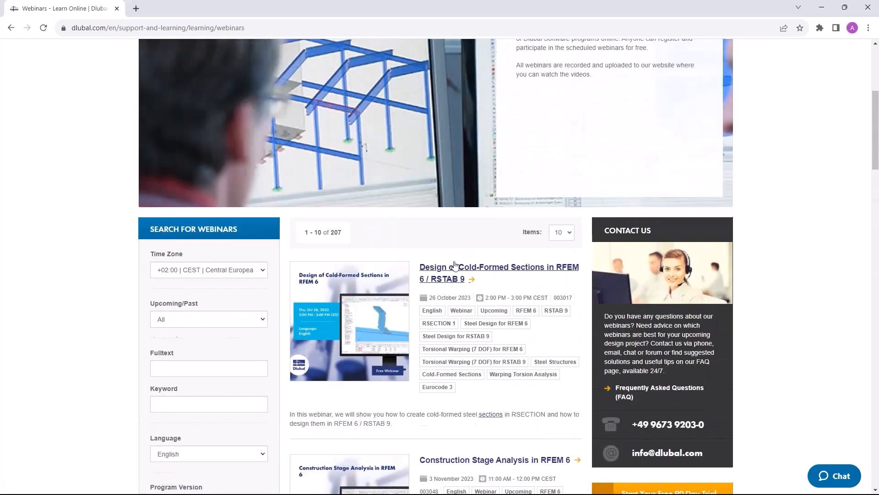
Step: Open the webinar page "Design of Cold-Formed Sections in RFEM 6 / RSTAB 9" and review its content, downloads, links and related material
left_click(454, 272)
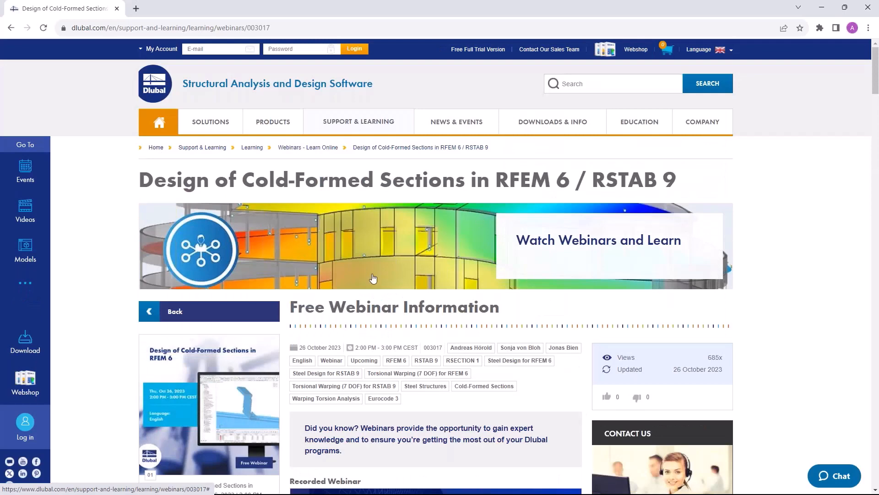
scroll(390, 273, "down", 5)
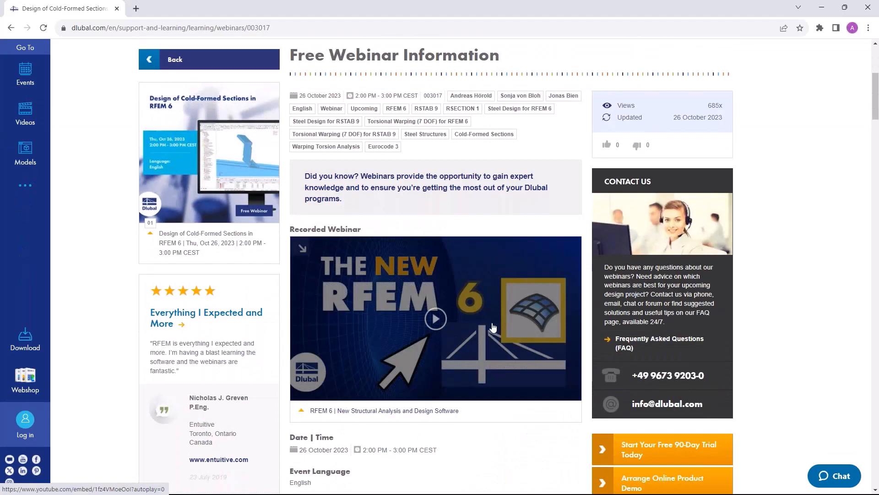
scroll(493, 327, "down", 10)
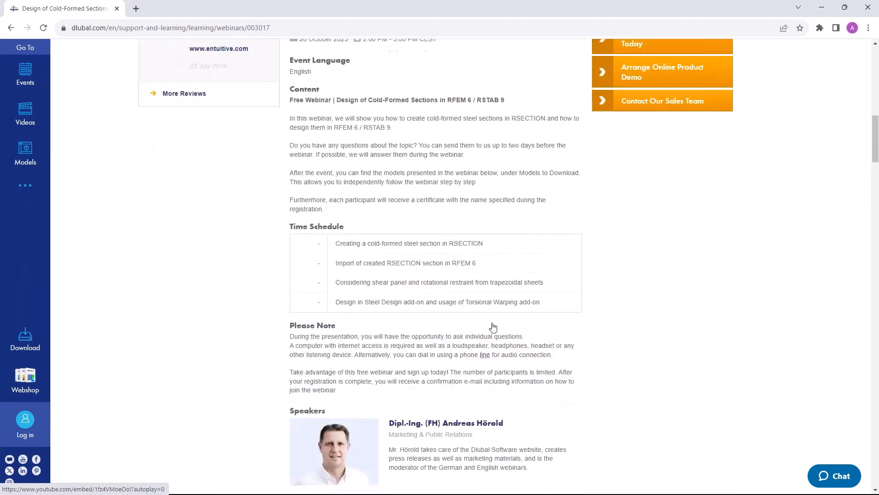
scroll(404, 382, "down", 3)
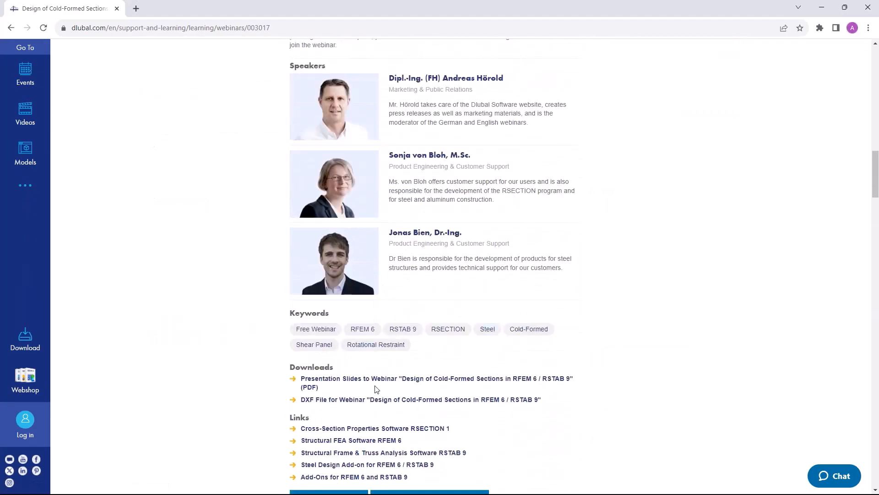
scroll(405, 382, "down", 2)
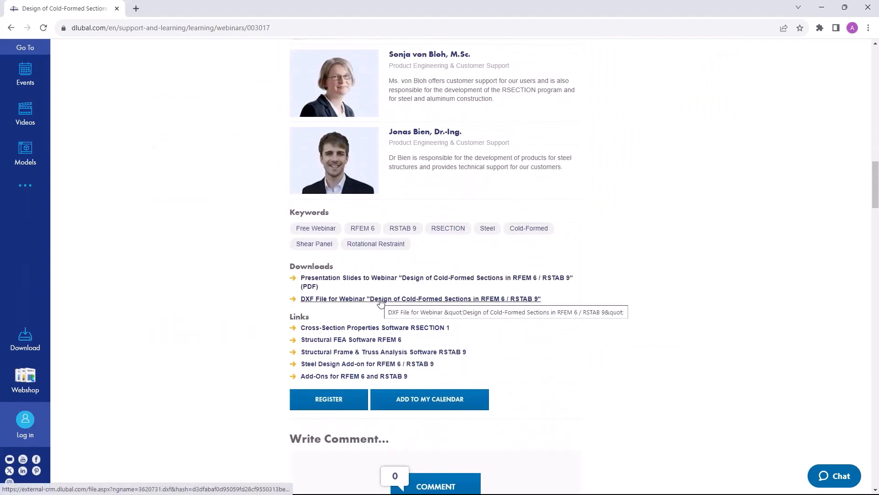
scroll(379, 301, "down", 6)
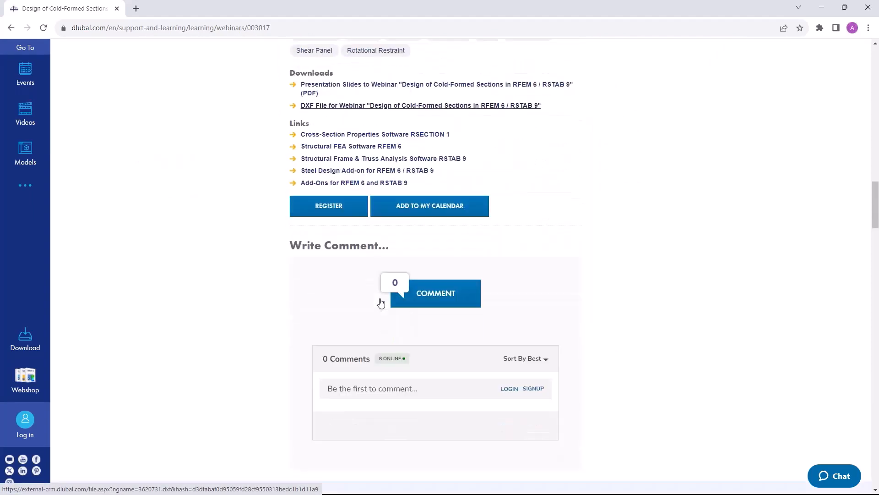
scroll(370, 324, "down", 15)
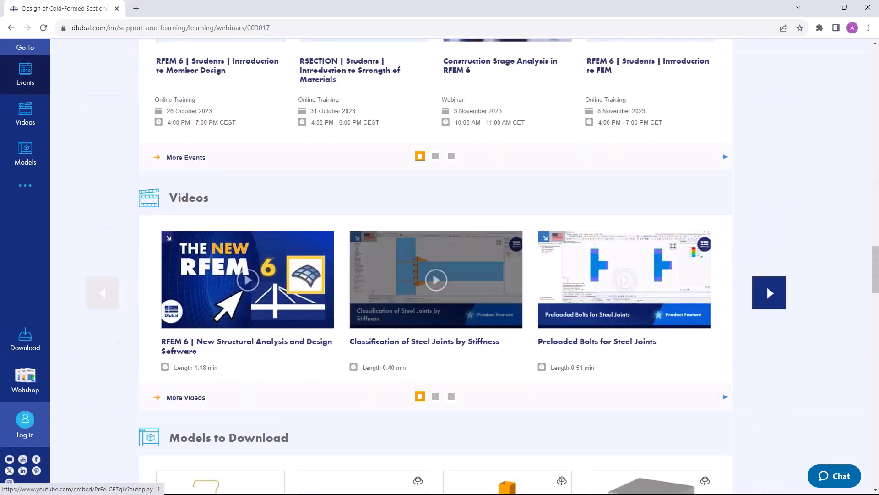